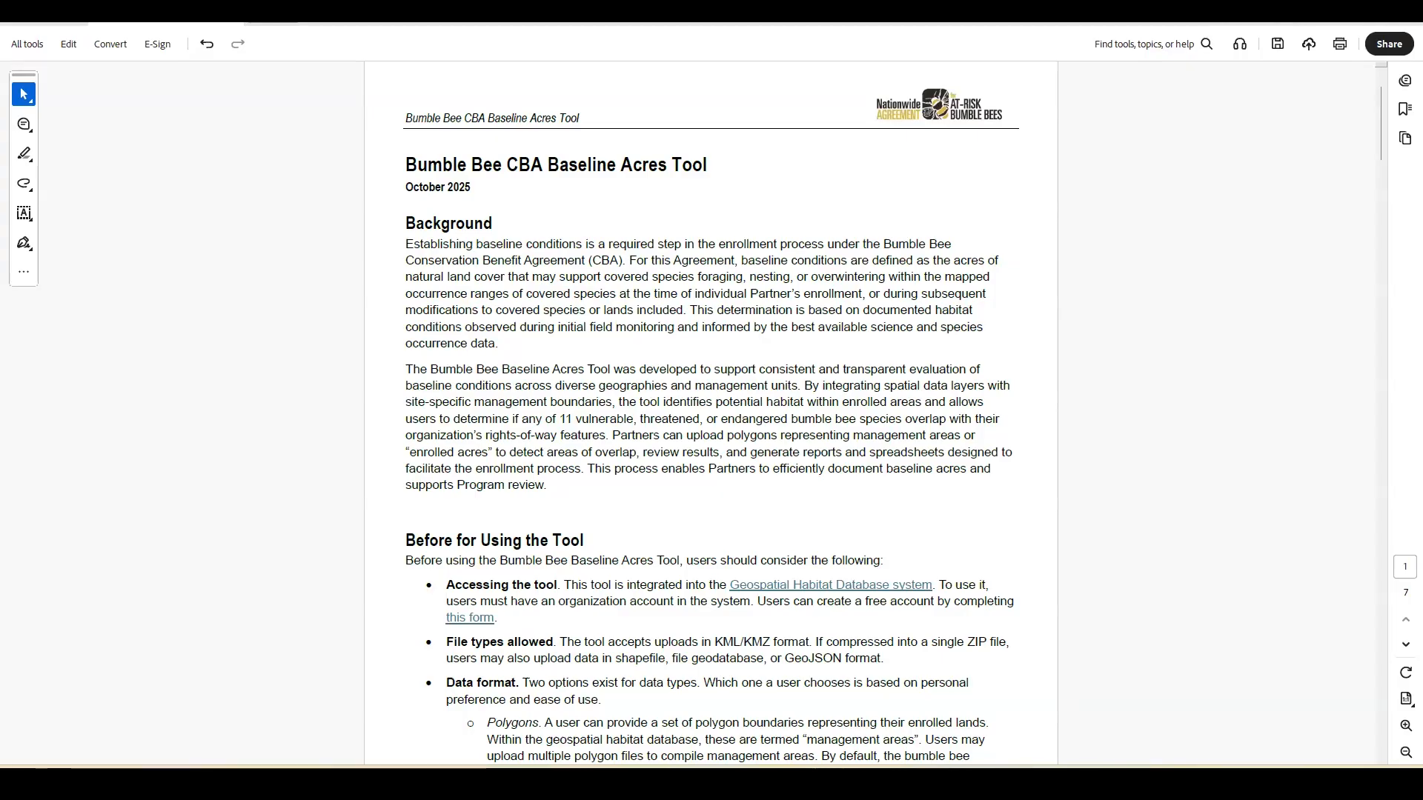
Step: Read through the Bumble Bee CBA Baseline Acres Tool guide, from the Background section to Step 7: View Results
scroll(113, 532, "down", 5)
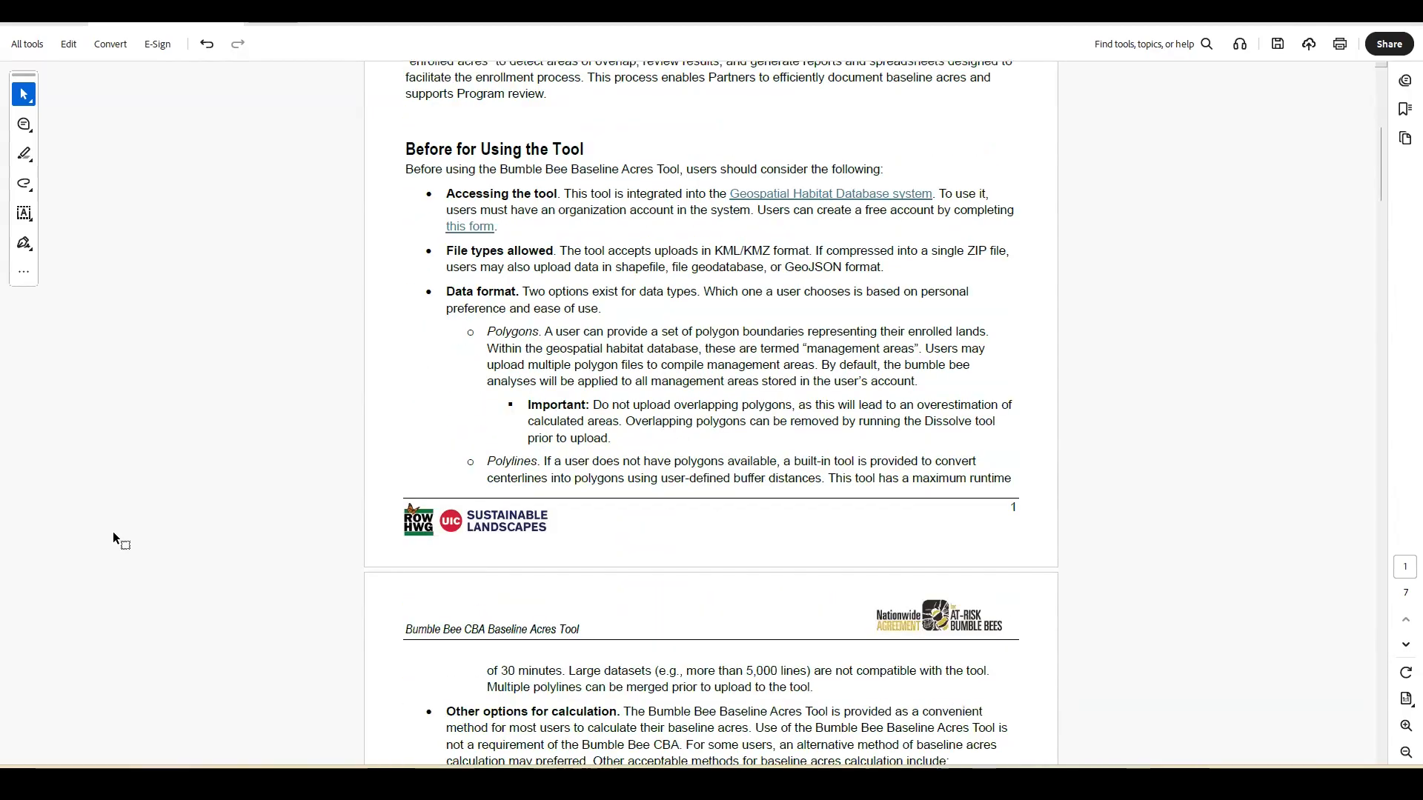
scroll(114, 537, "down", 4)
scroll(113, 531, "down", 5)
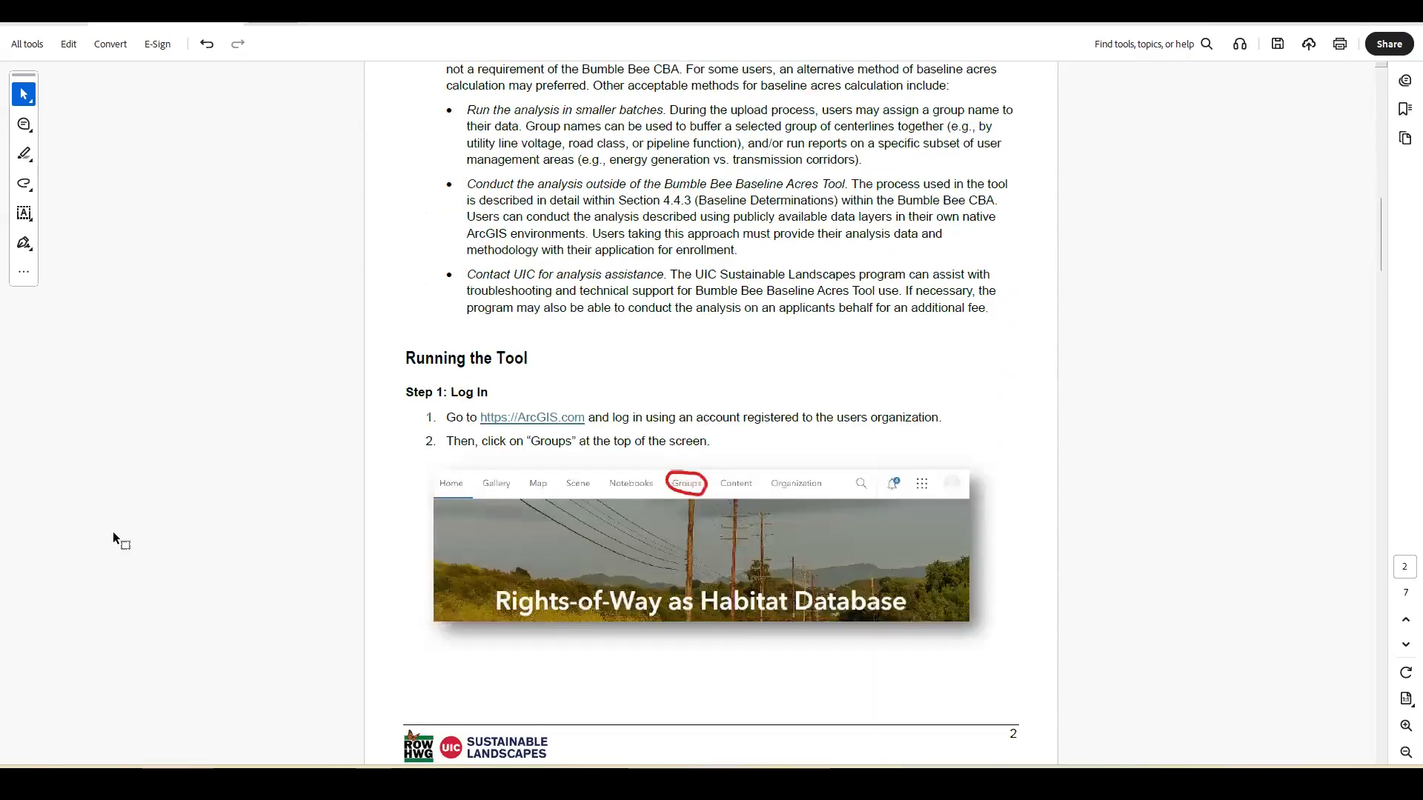
scroll(113, 537, "down", 2)
scroll(113, 531, "down", 6)
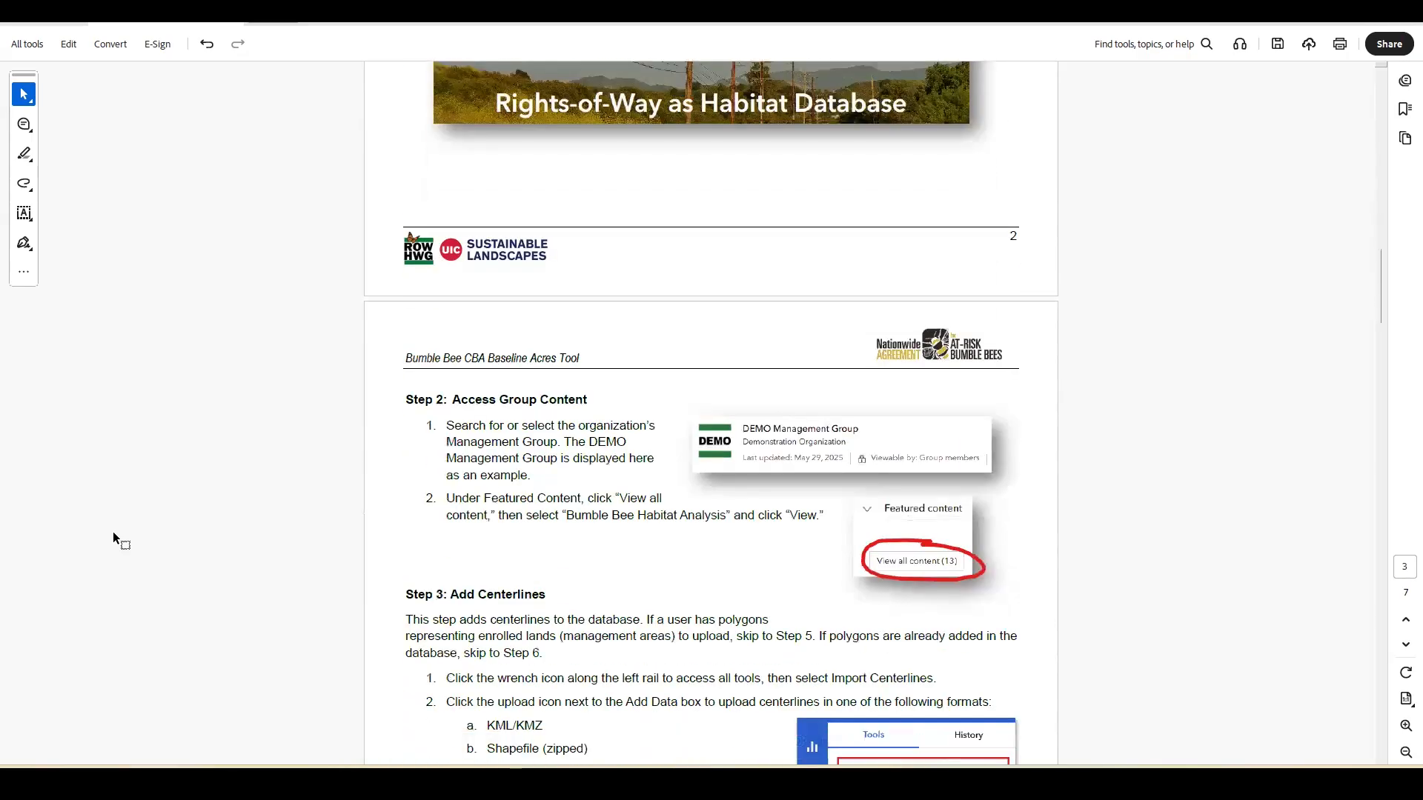
scroll(113, 532, "down", 7)
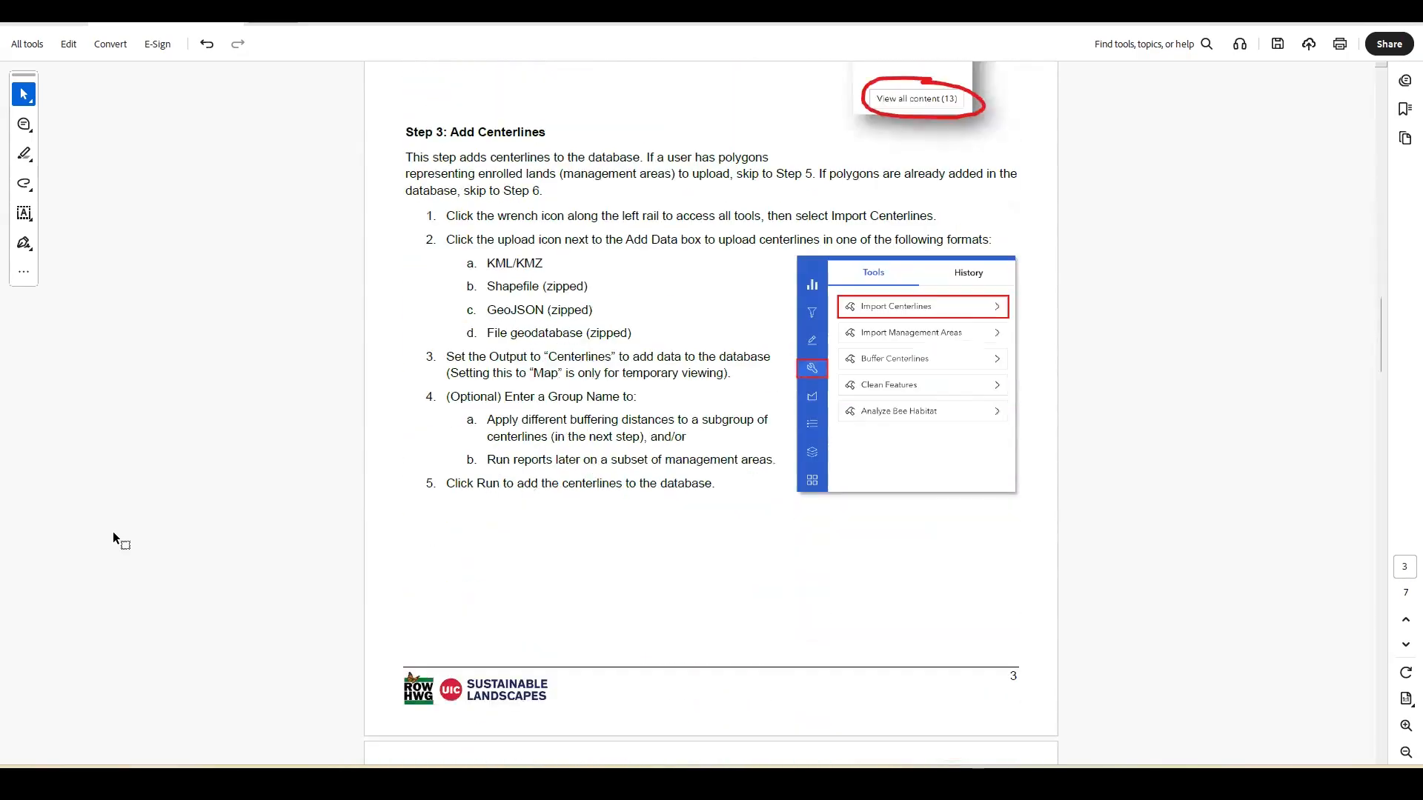
scroll(112, 531, "down", 7)
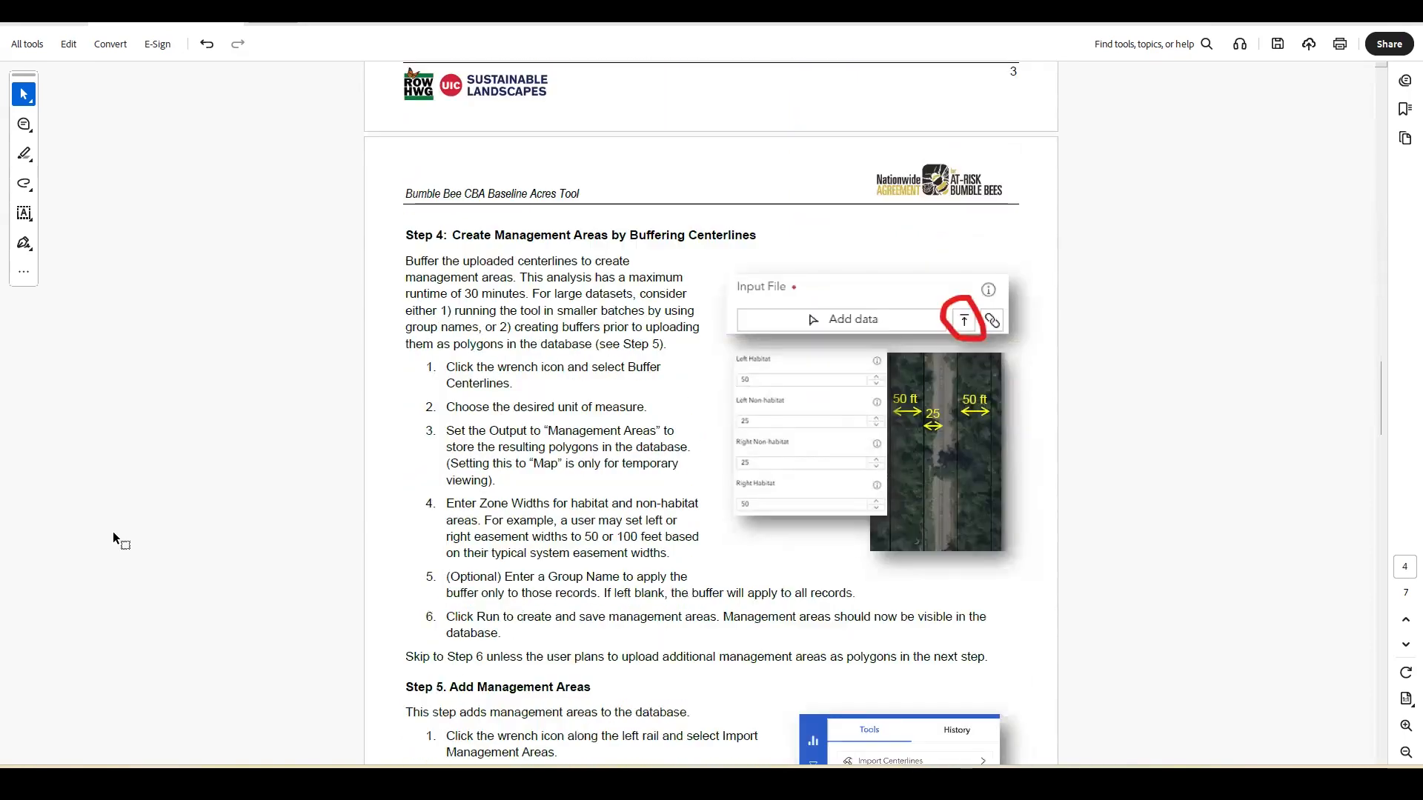
scroll(112, 531, "down", 6)
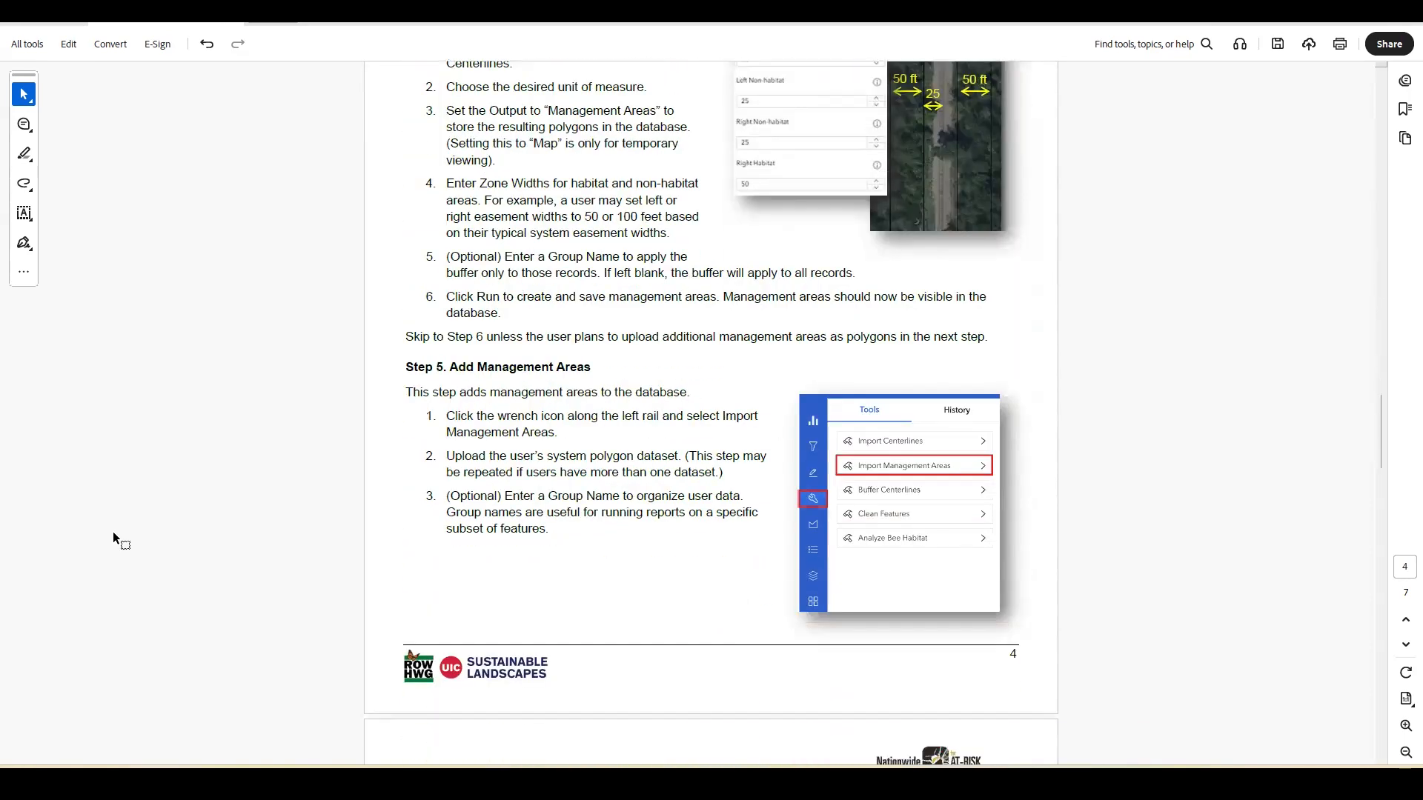
scroll(112, 531, "down", 4)
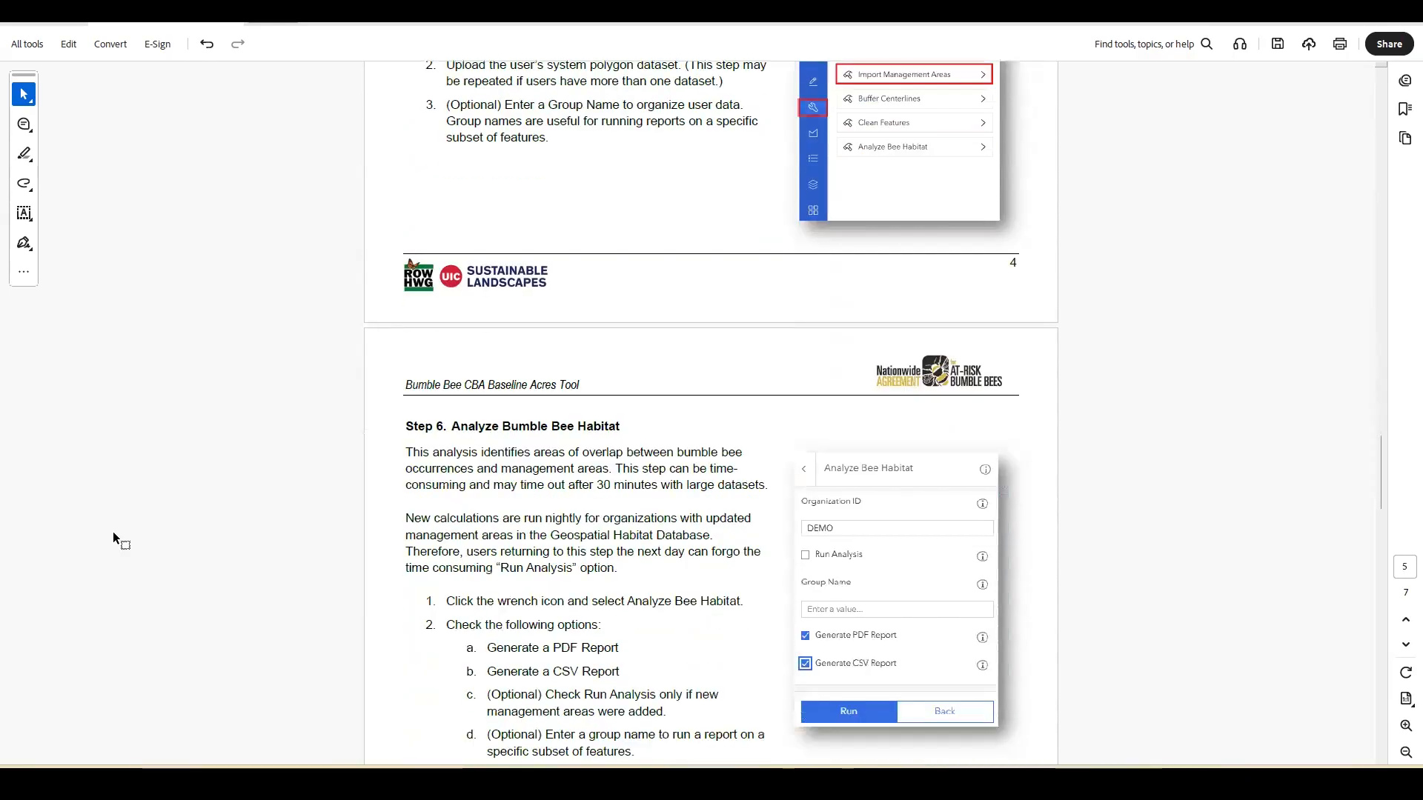
scroll(113, 531, "down", 5)
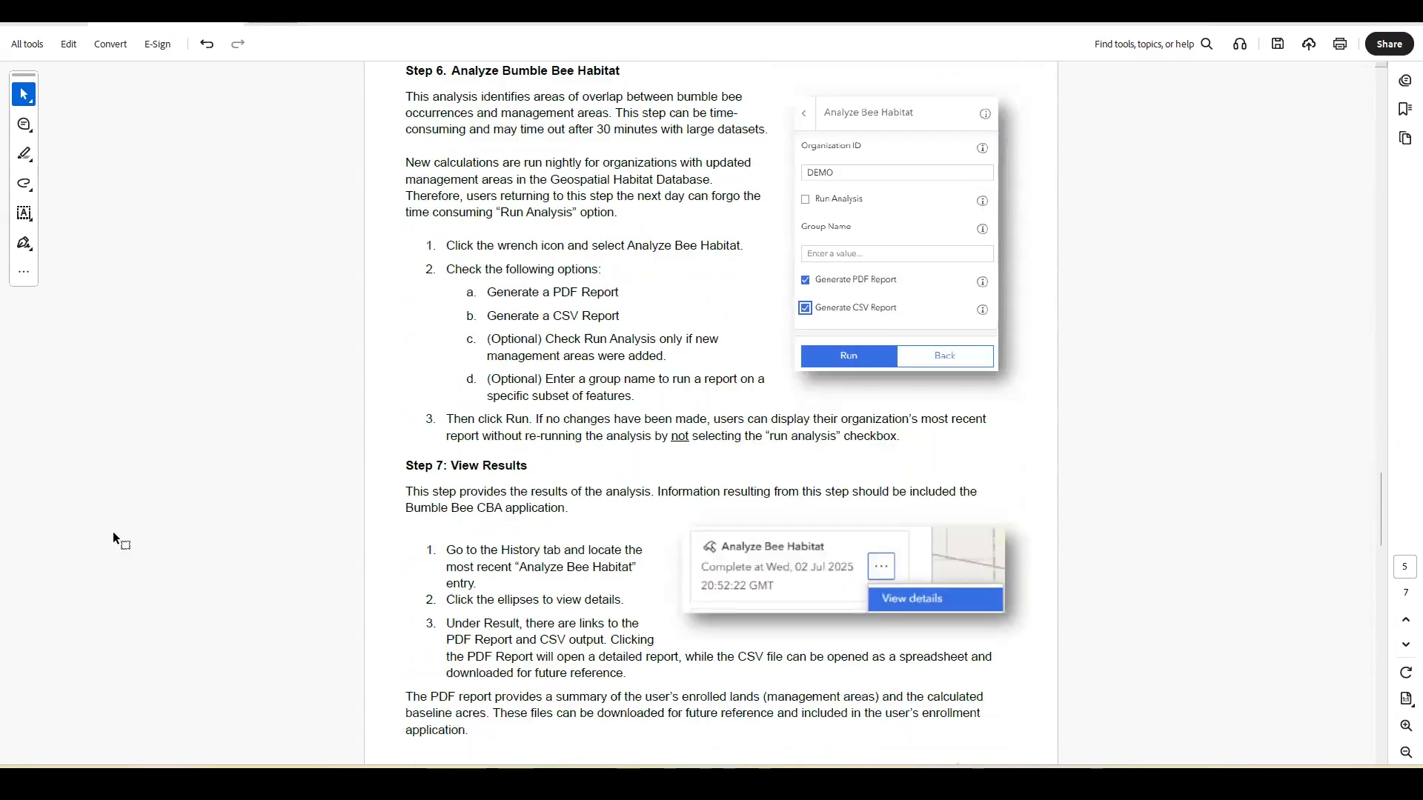
scroll(113, 531, "down", 8)
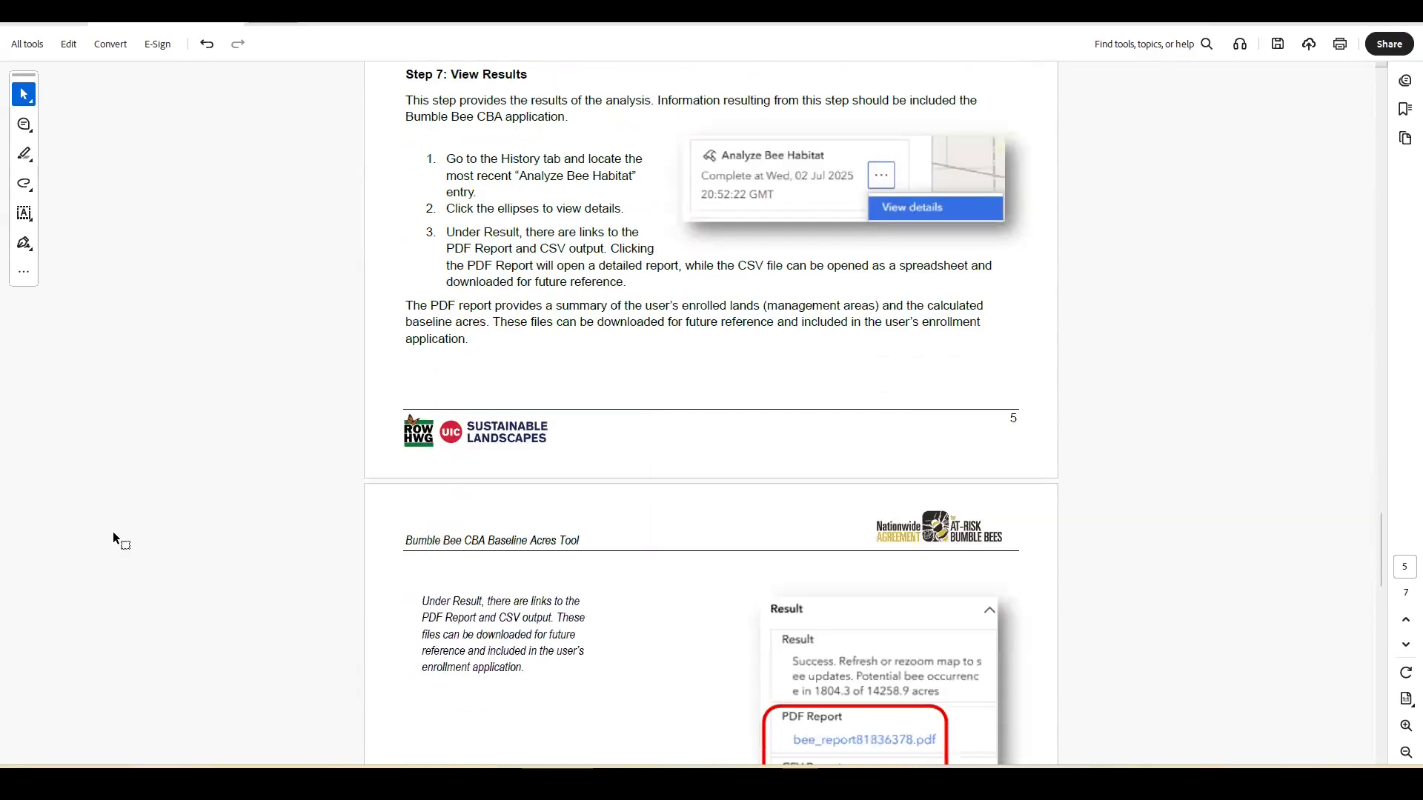
scroll(113, 531, "down", 2)
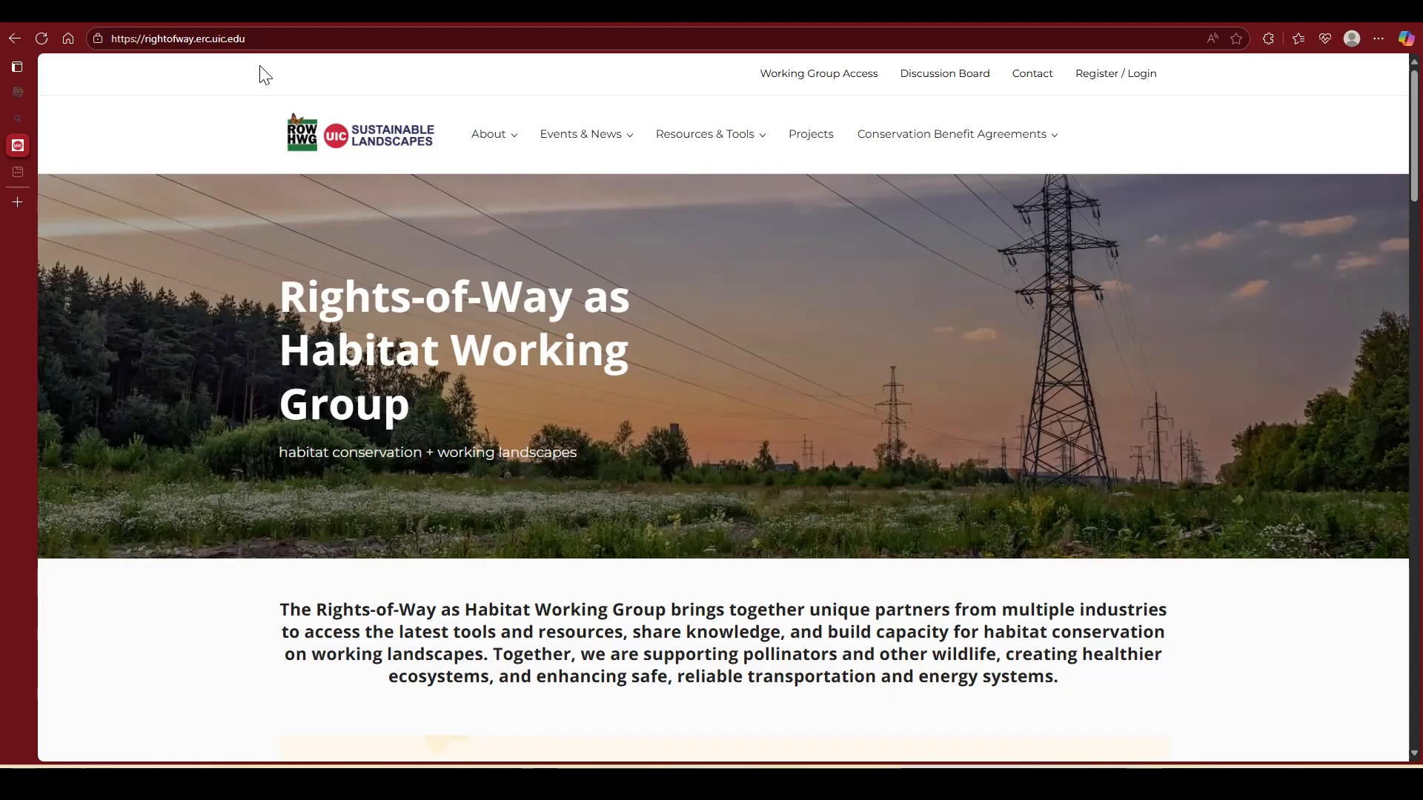
Step: In the browser, open the Conservation Agreement Toolkit on the Rights-of-Way as Habitat website and look over its filters and listed documents
left_click(106, 40)
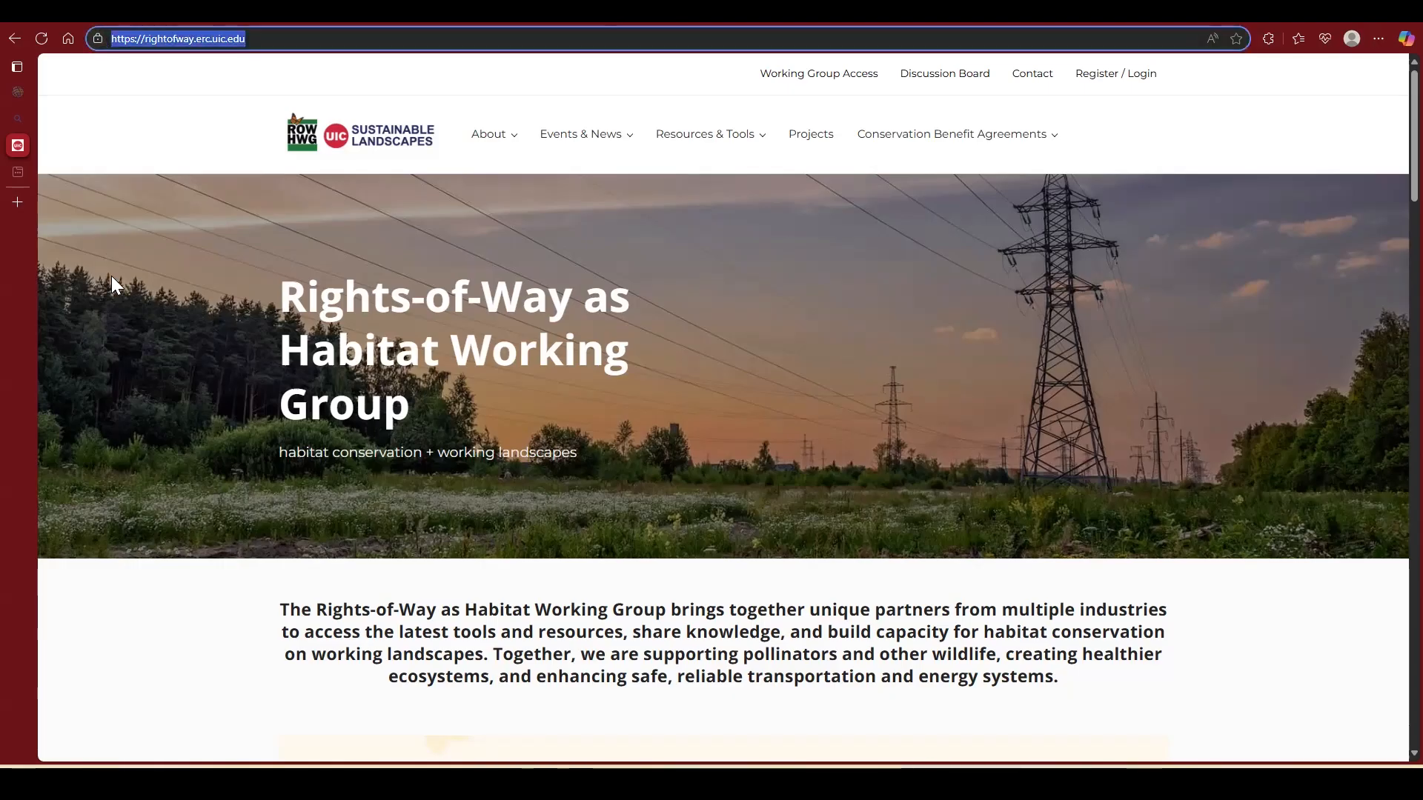
mouse_move(754, 148)
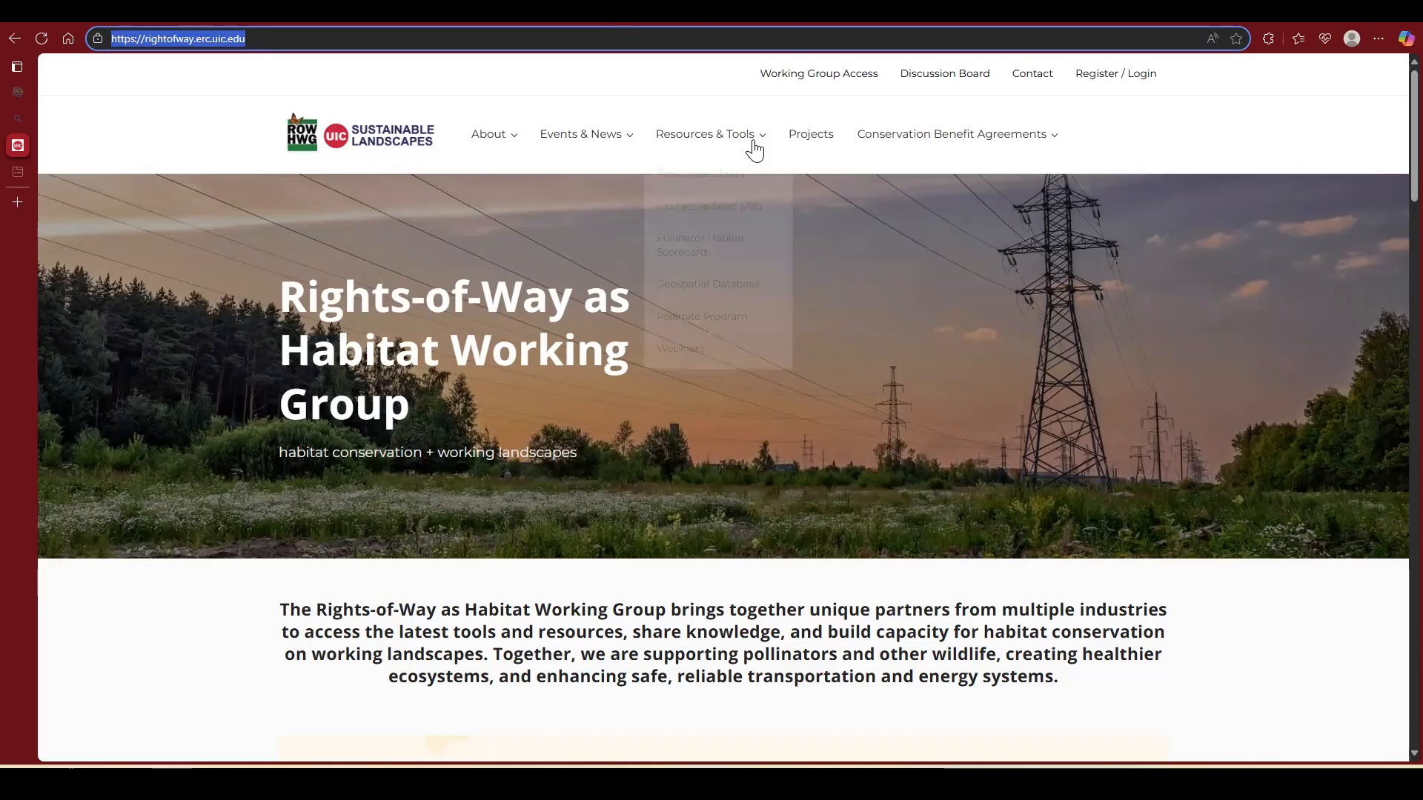
left_click(914, 146)
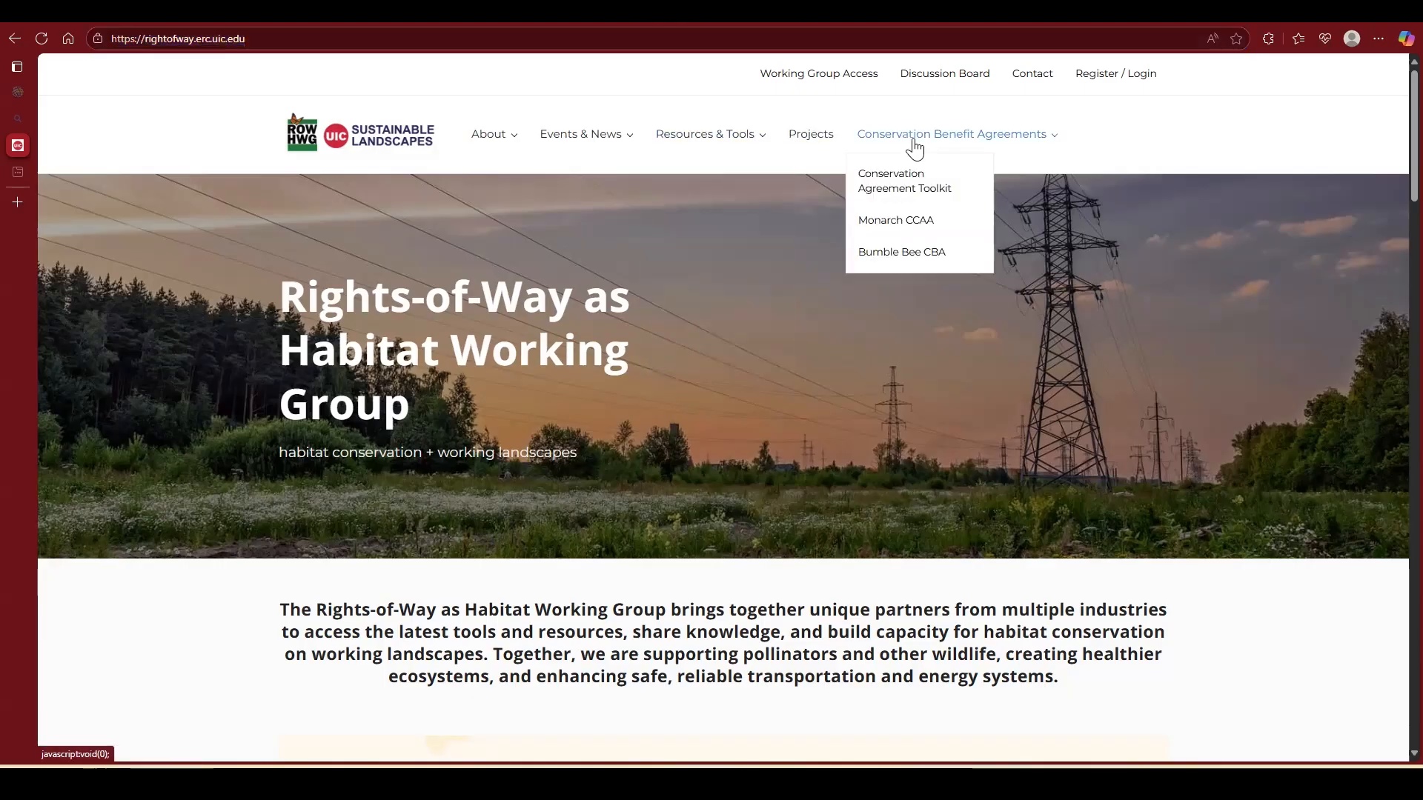
left_click(901, 190)
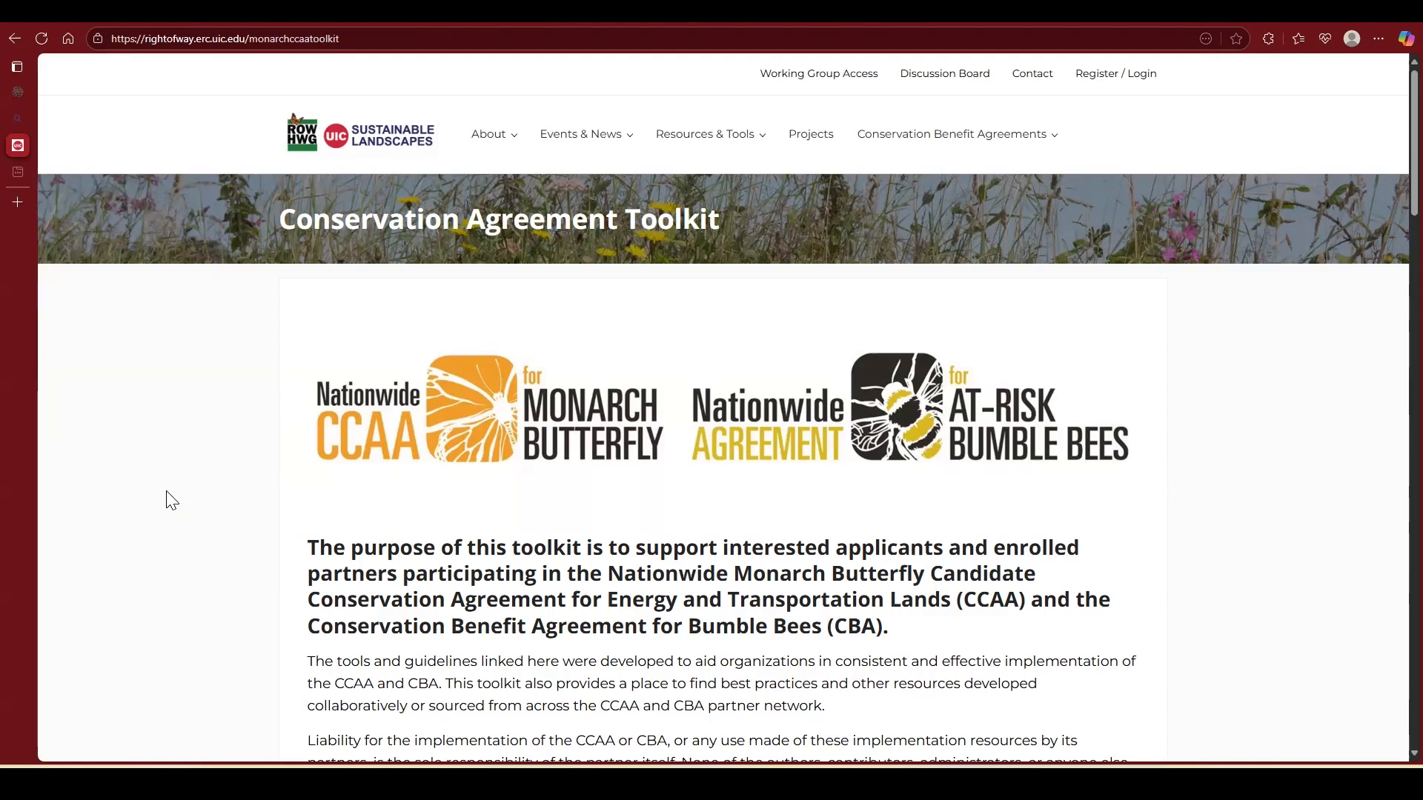
scroll(172, 501, "down", 5)
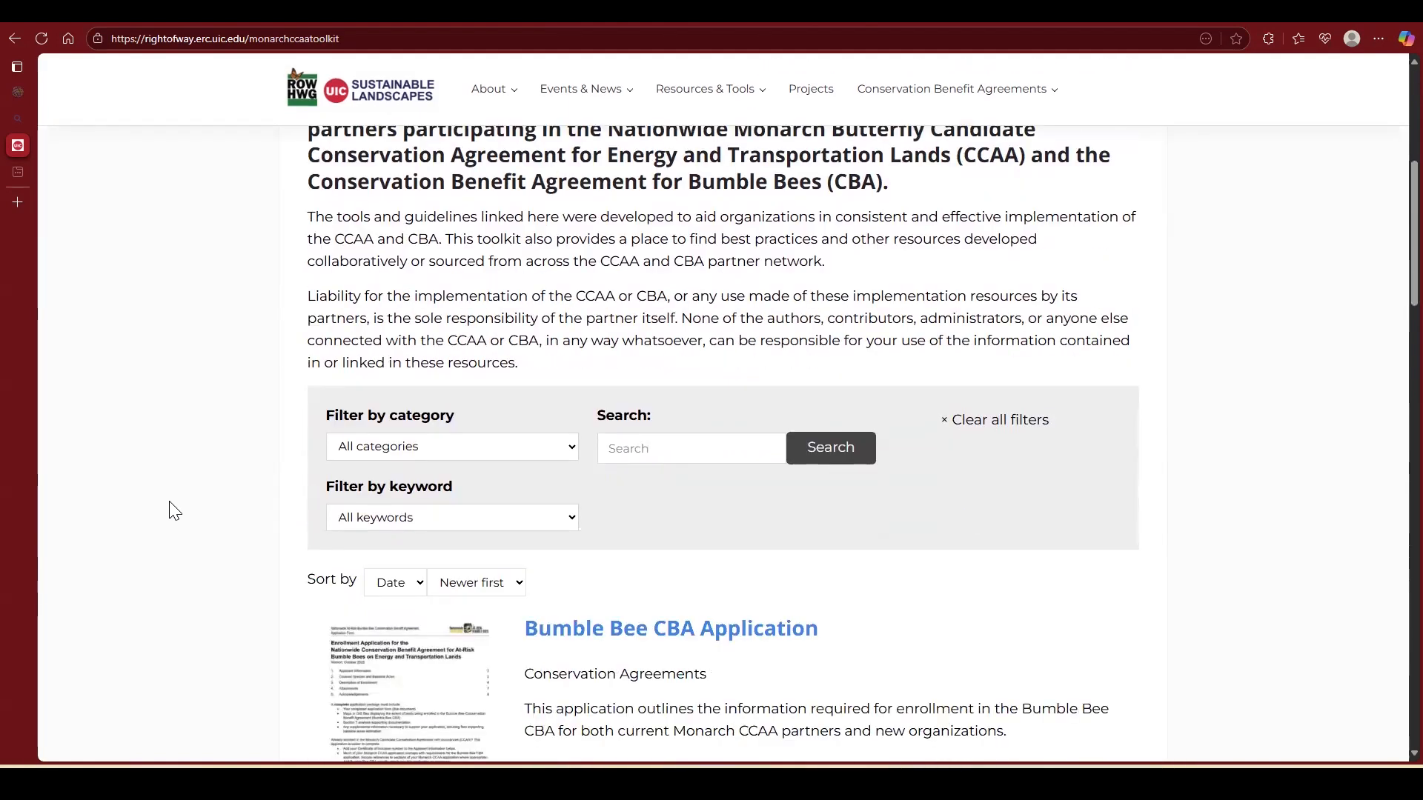
scroll(172, 511, "down", 4)
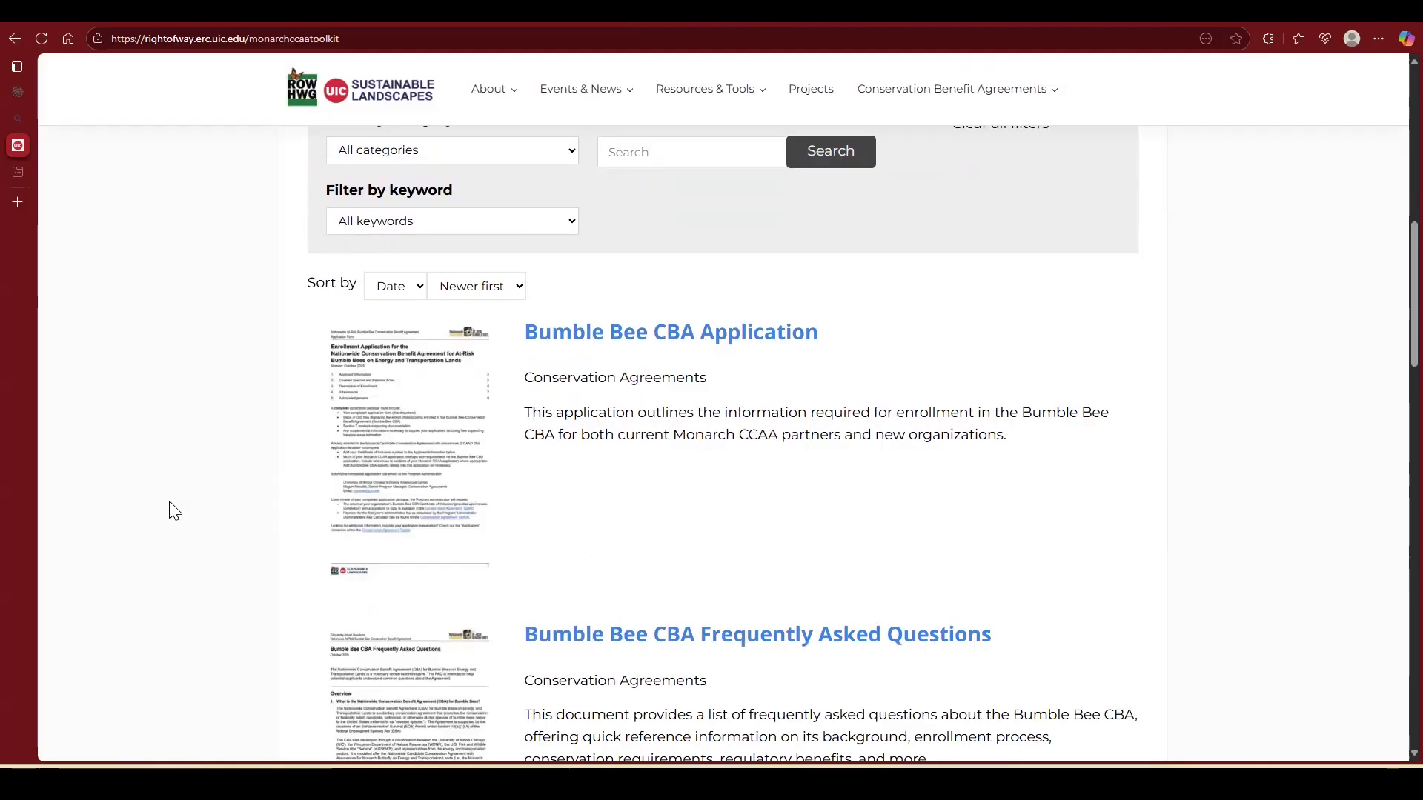
scroll(172, 511, "up", 3)
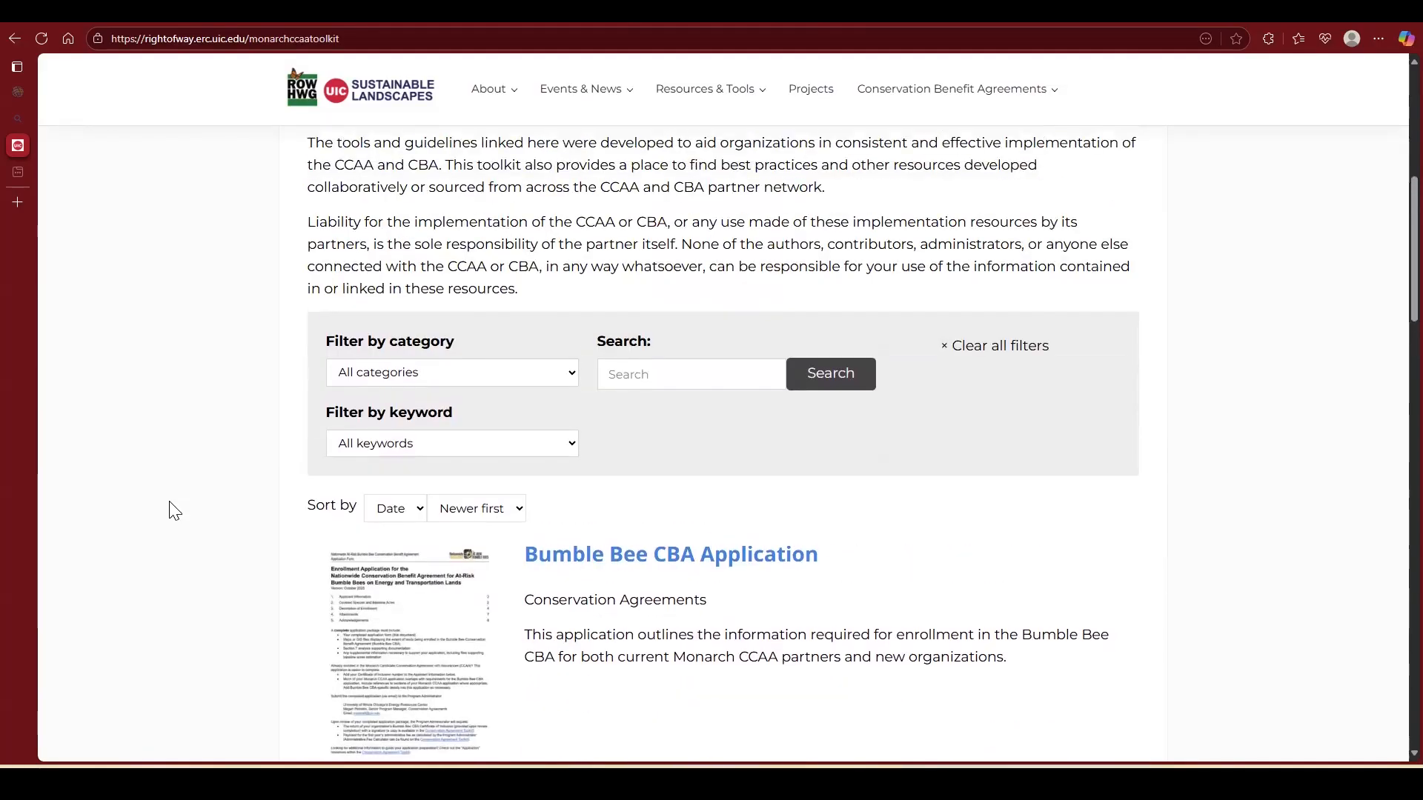
scroll(172, 511, "up", 7)
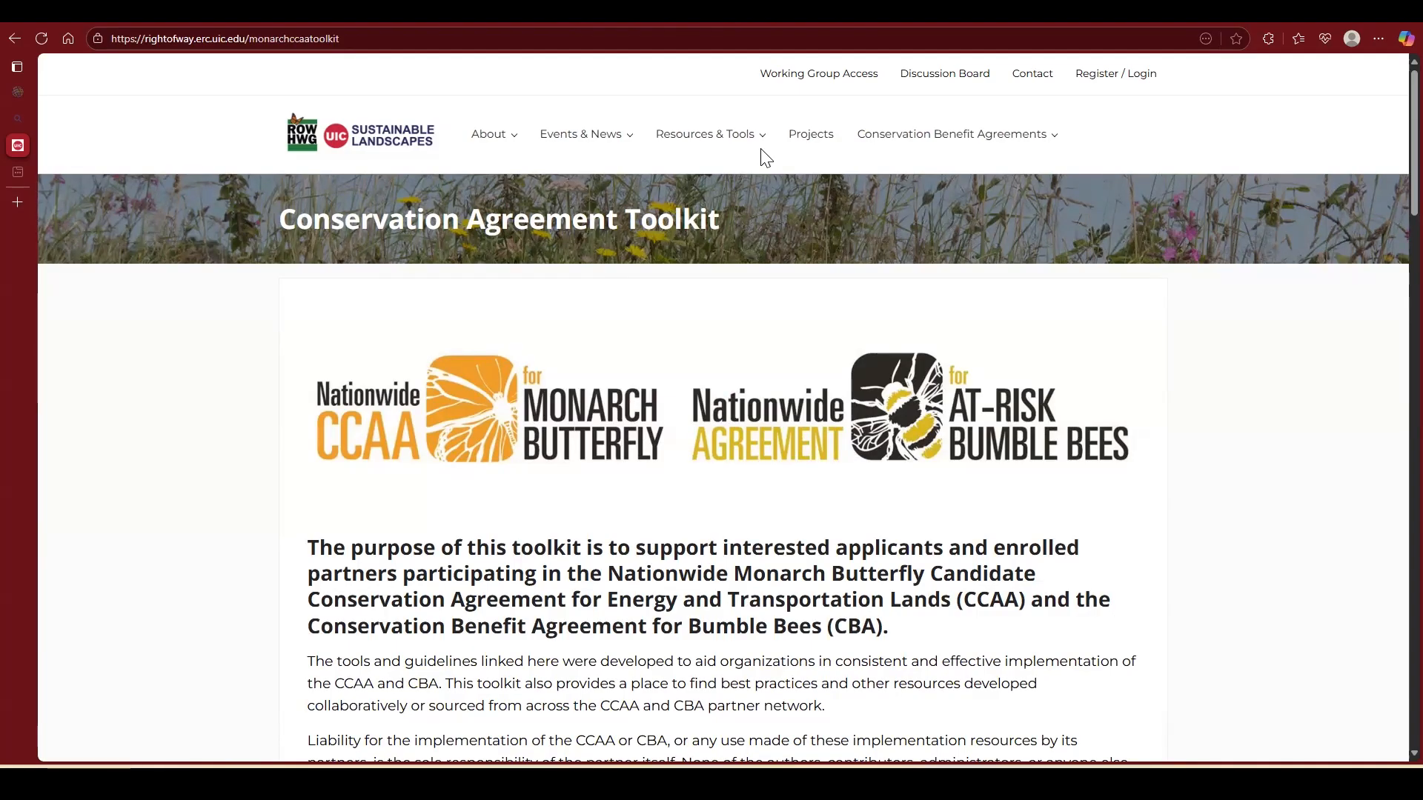
Step: Open the Rights-of-Way as Habitat Geospatial Database page from the website's resources and tools
mouse_move(751, 147)
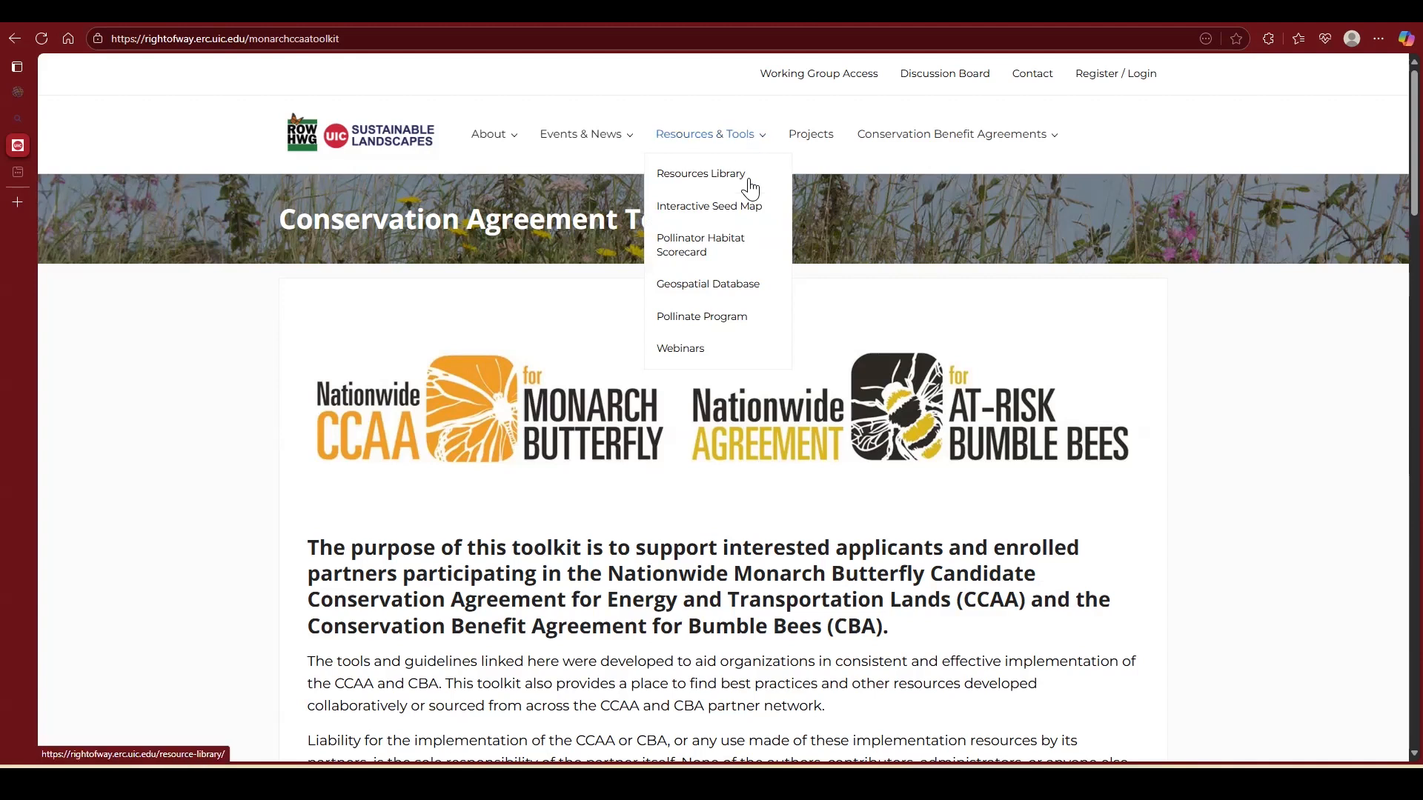
left_click(704, 293)
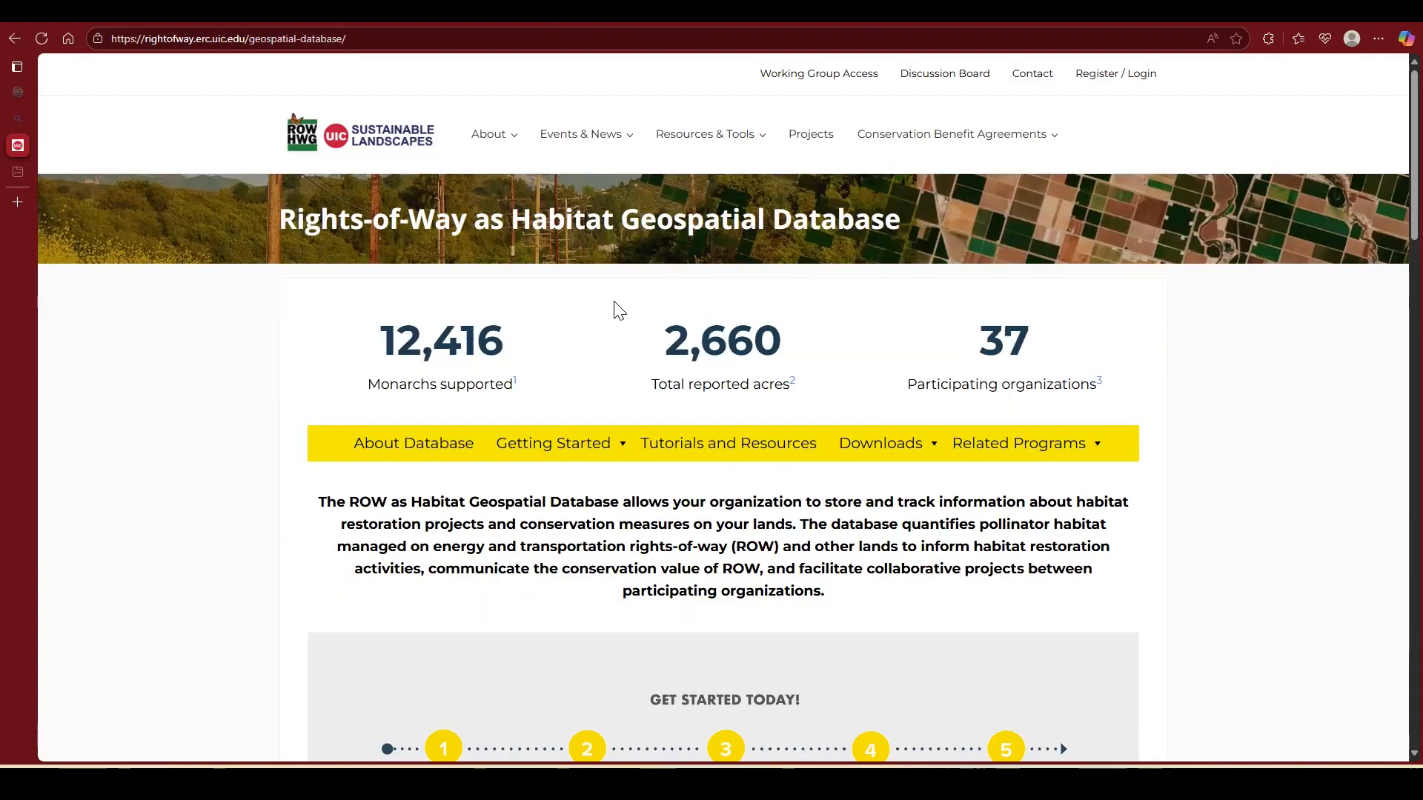
mouse_move(561, 468)
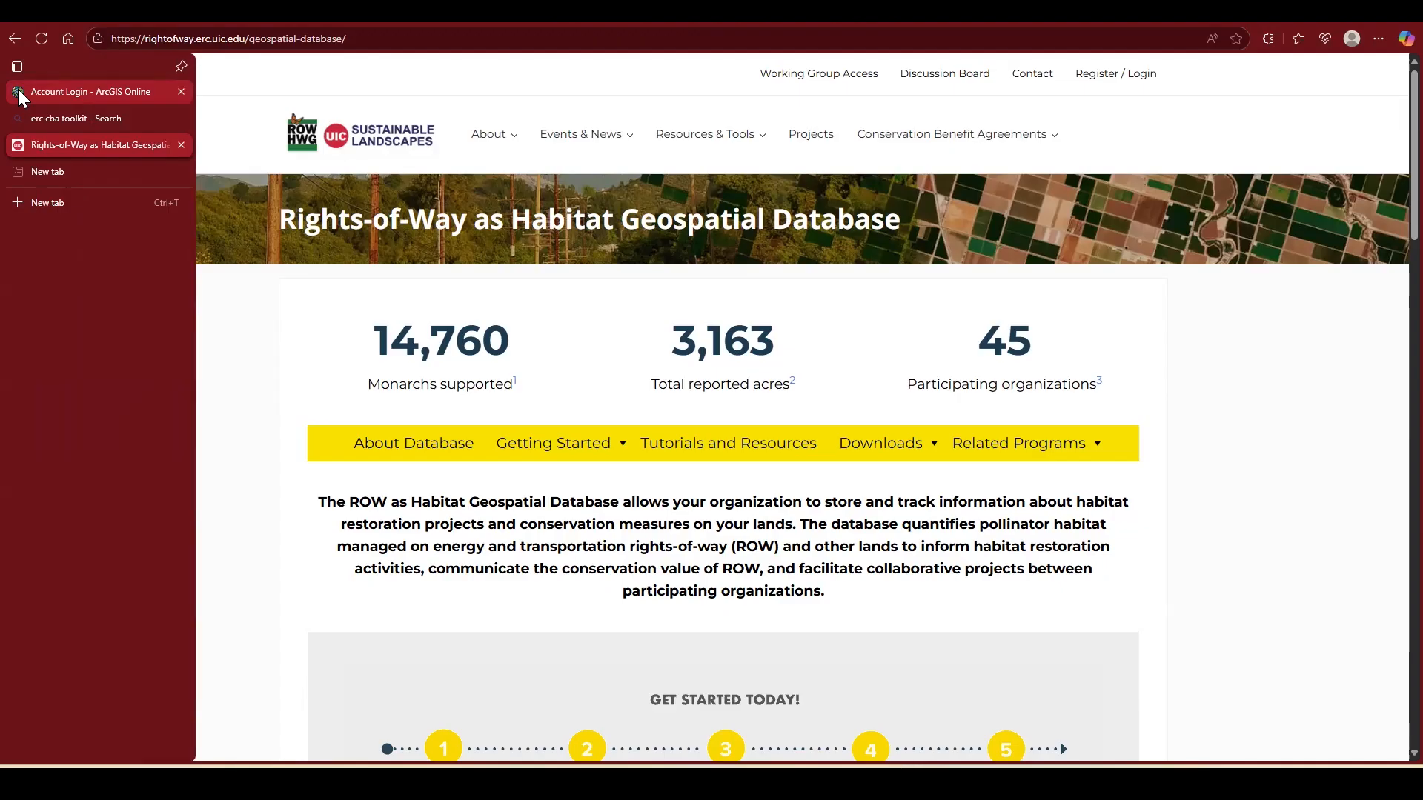
Step: Switch to ArcGIS Online and sign in with the prefilled ArcGIS account credentials
left_click(18, 93)
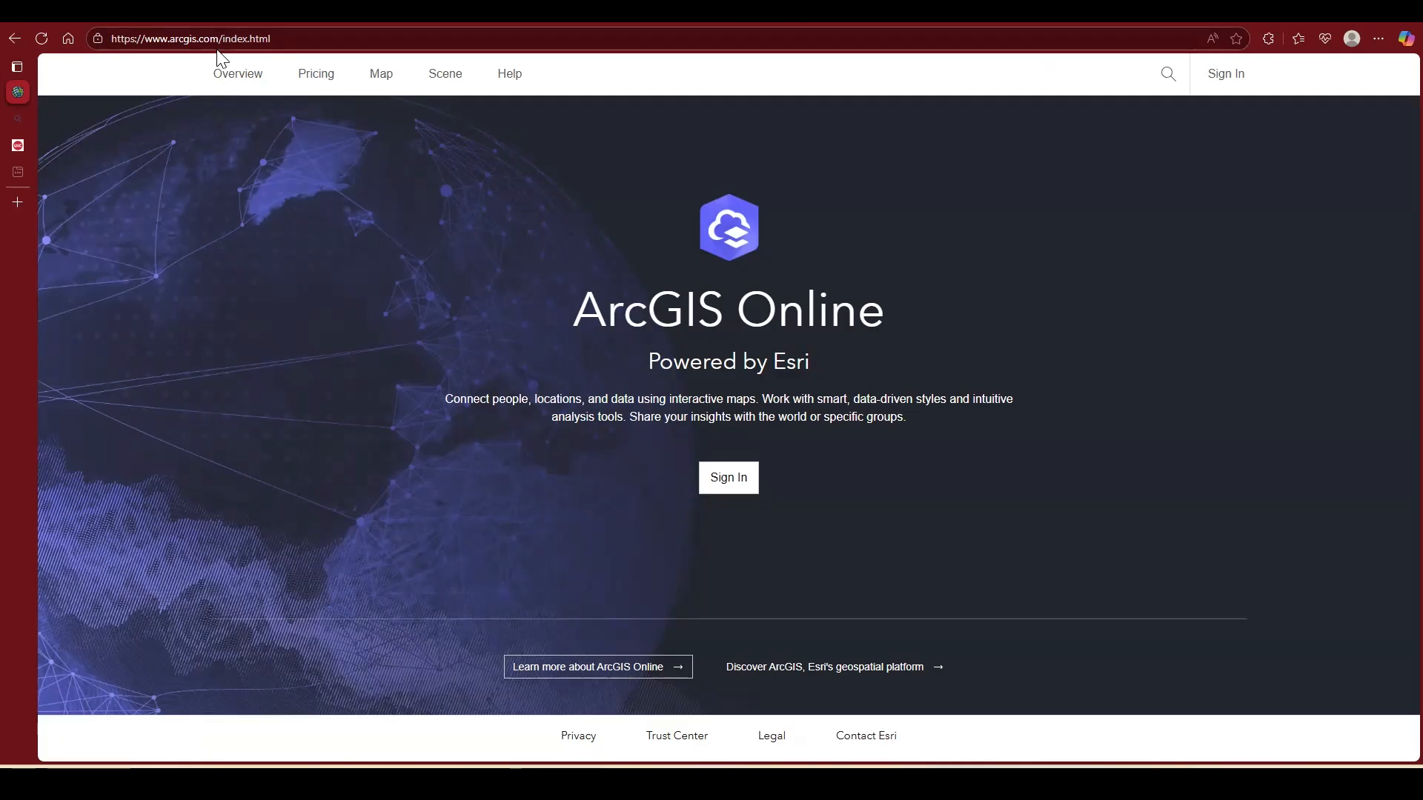
left_click(734, 484)
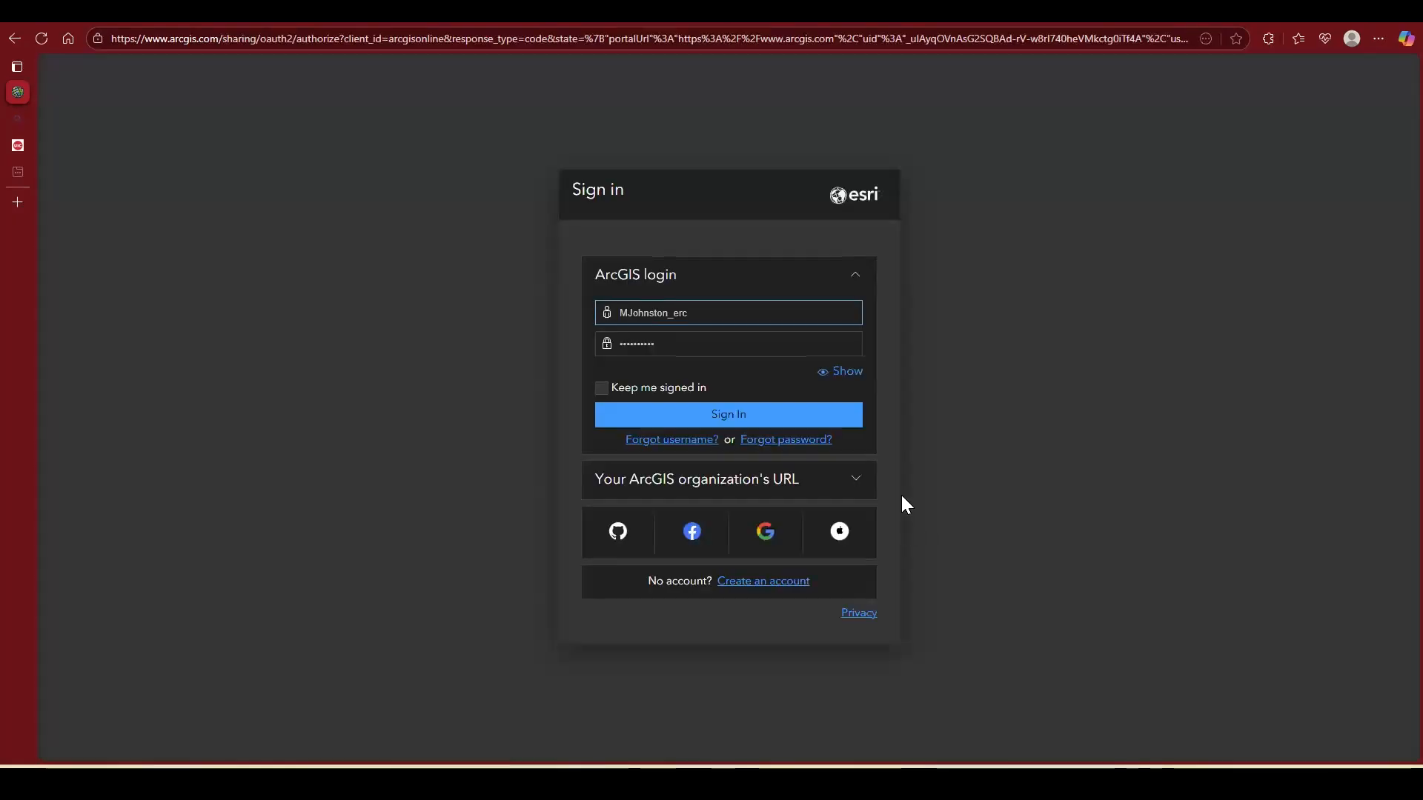
left_click(697, 422)
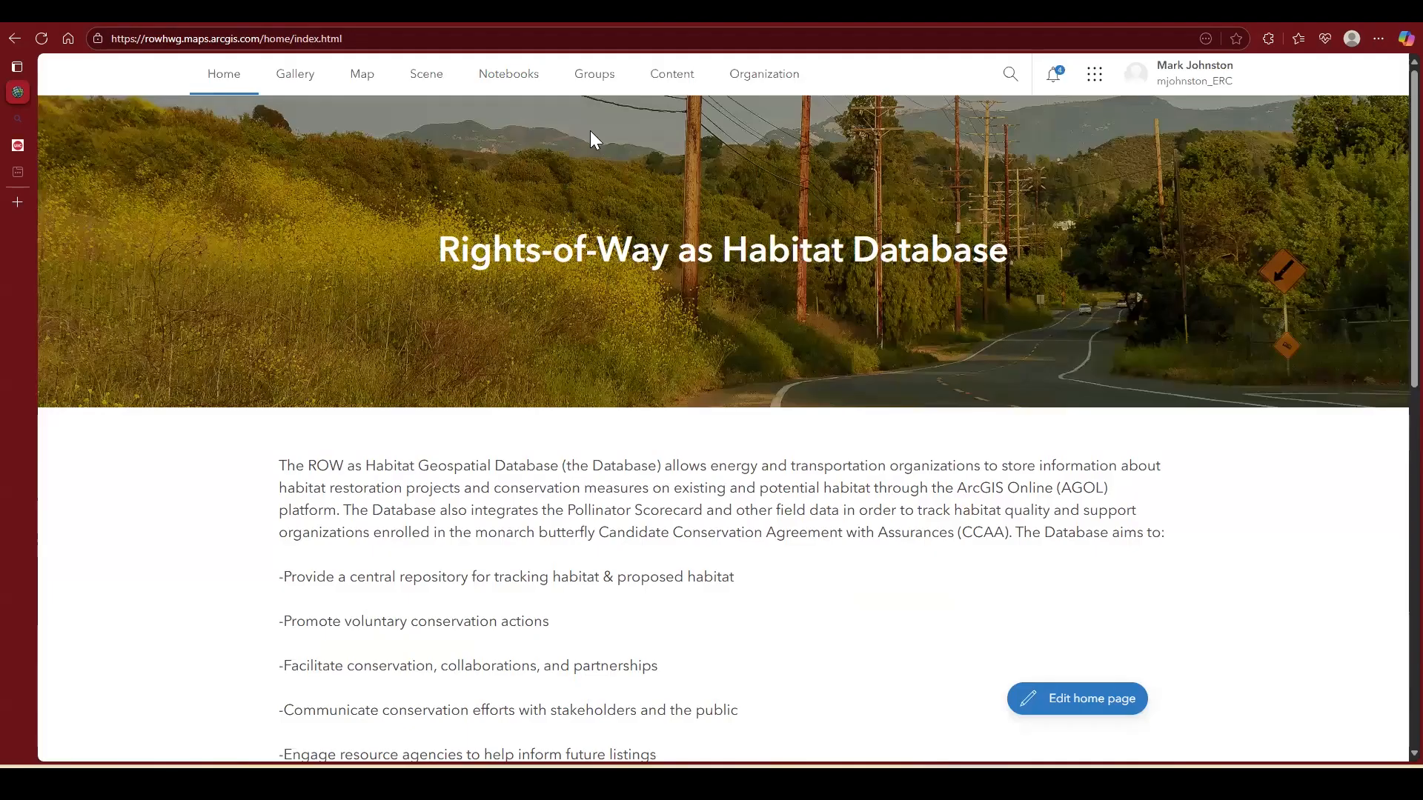
Step: Open the ERC Management Group from the account's groups and display its member list
left_click(608, 87)
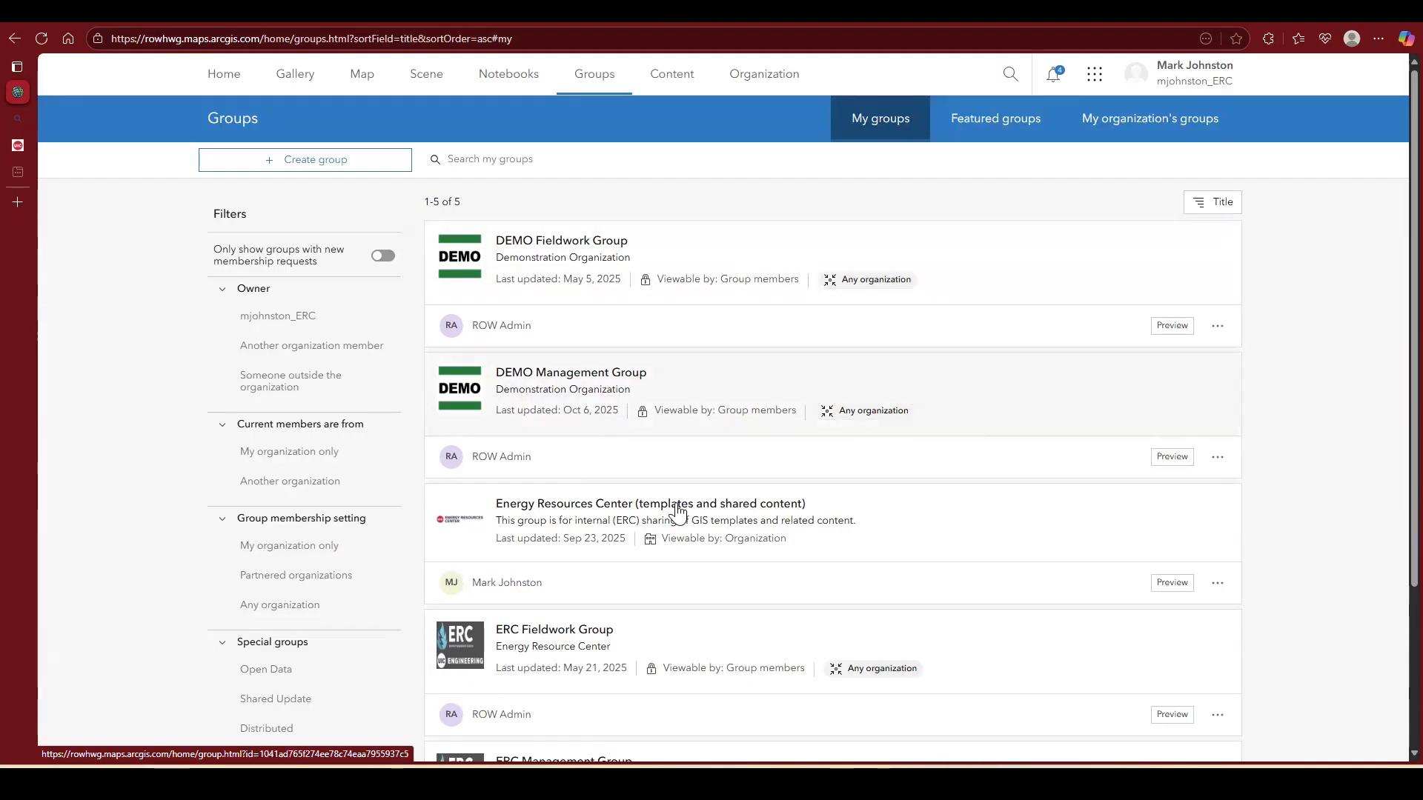
scroll(713, 625, "down", 3)
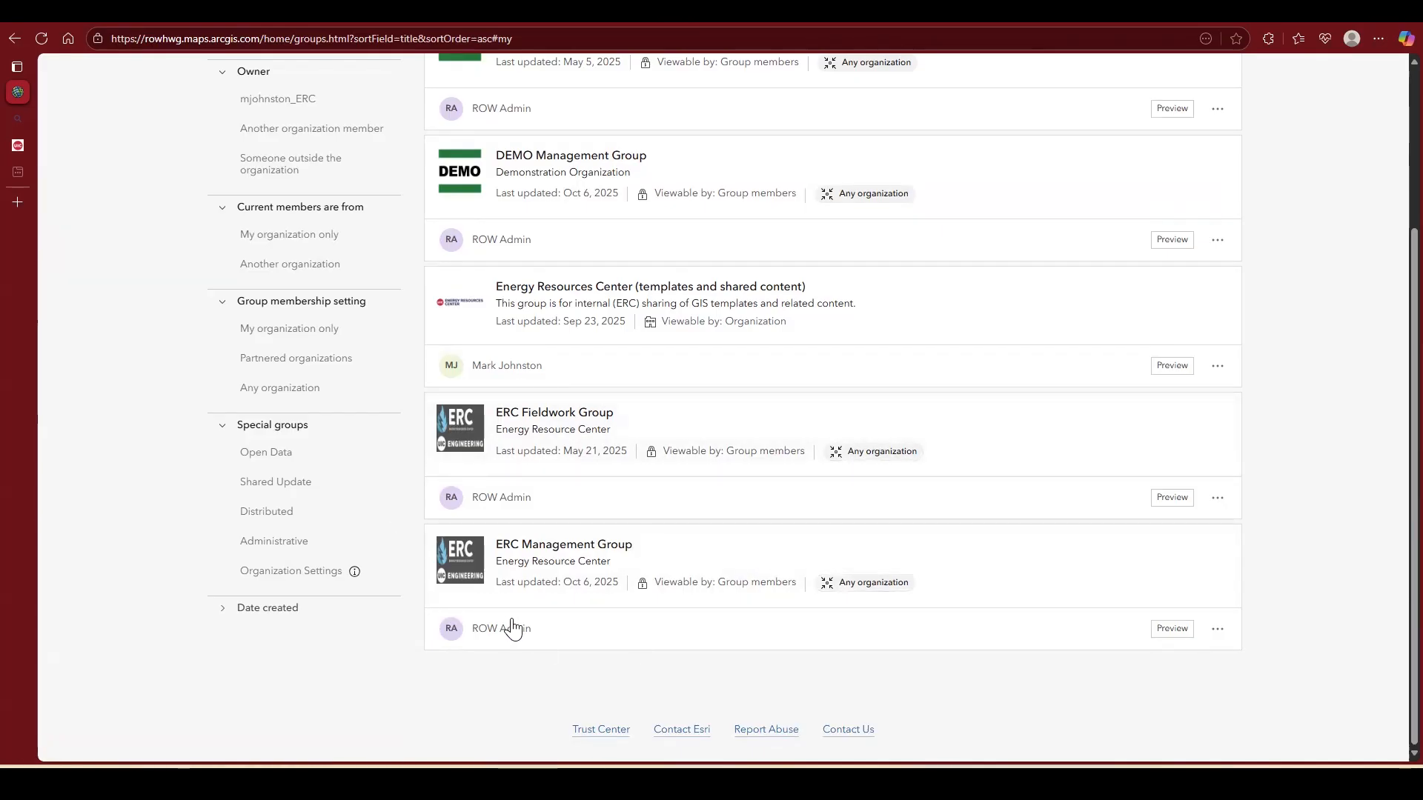
left_click(569, 561)
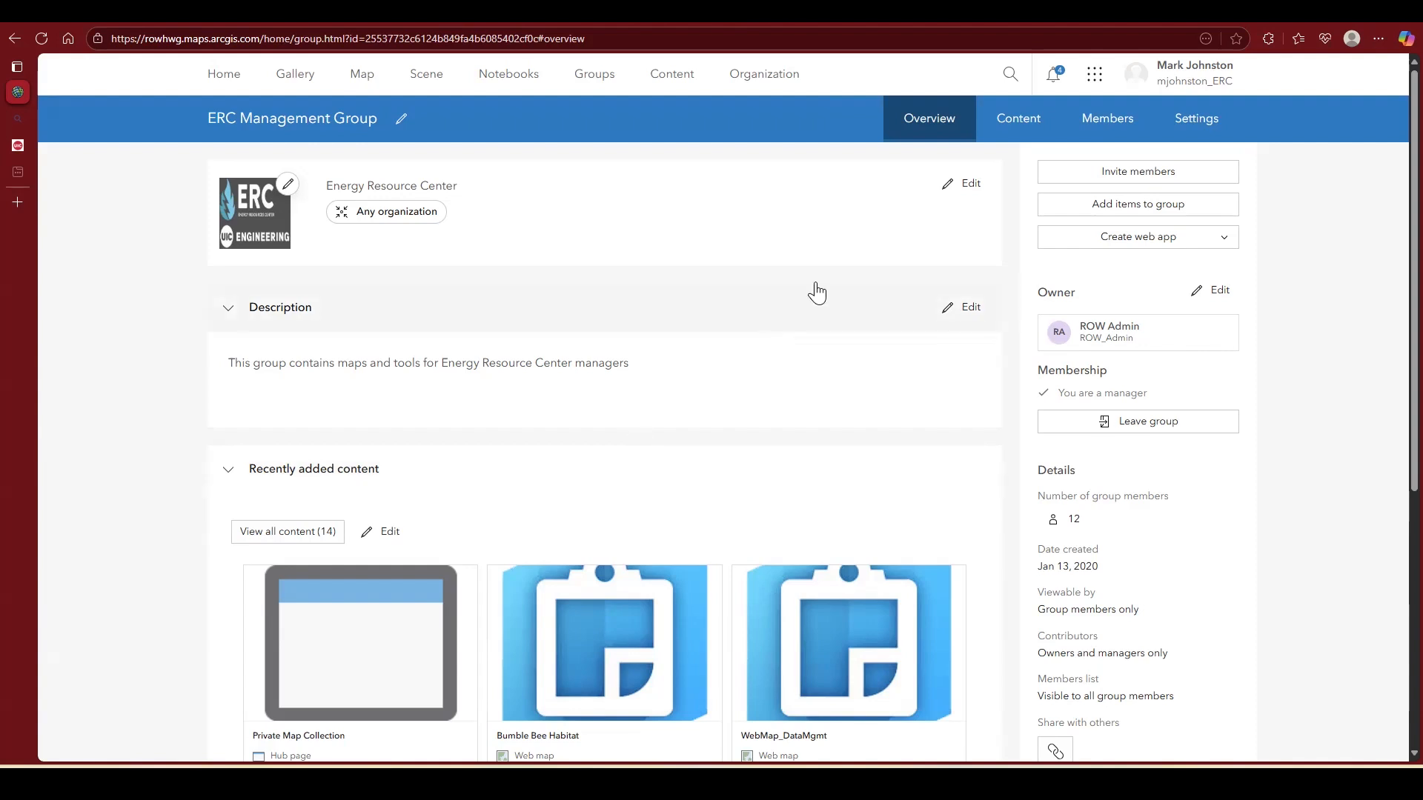
left_click(1109, 128)
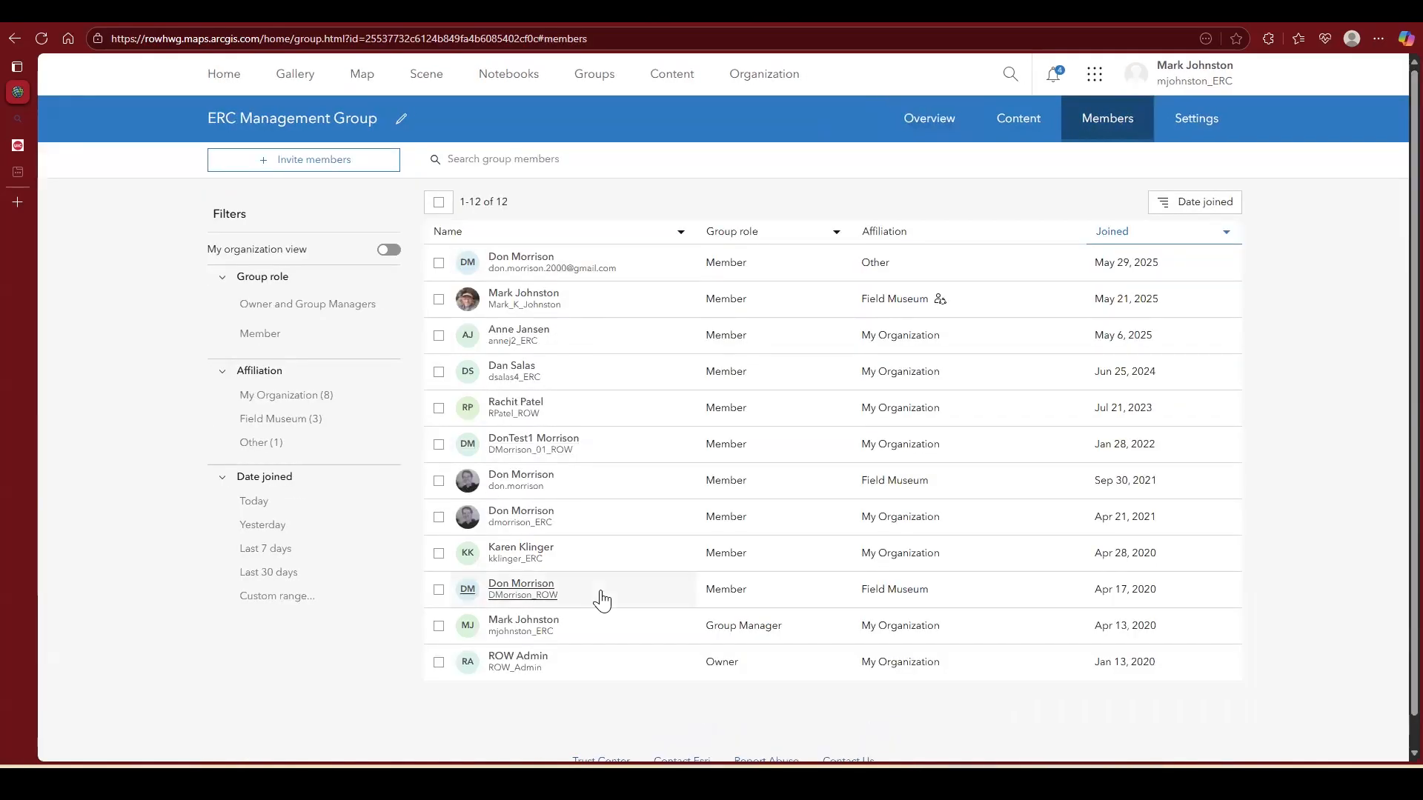
Step: Start a member invitation, search all ArcGIS Online organization members without the collaboration coordinators restriction, and look up the invitee's full name
left_click(289, 161)
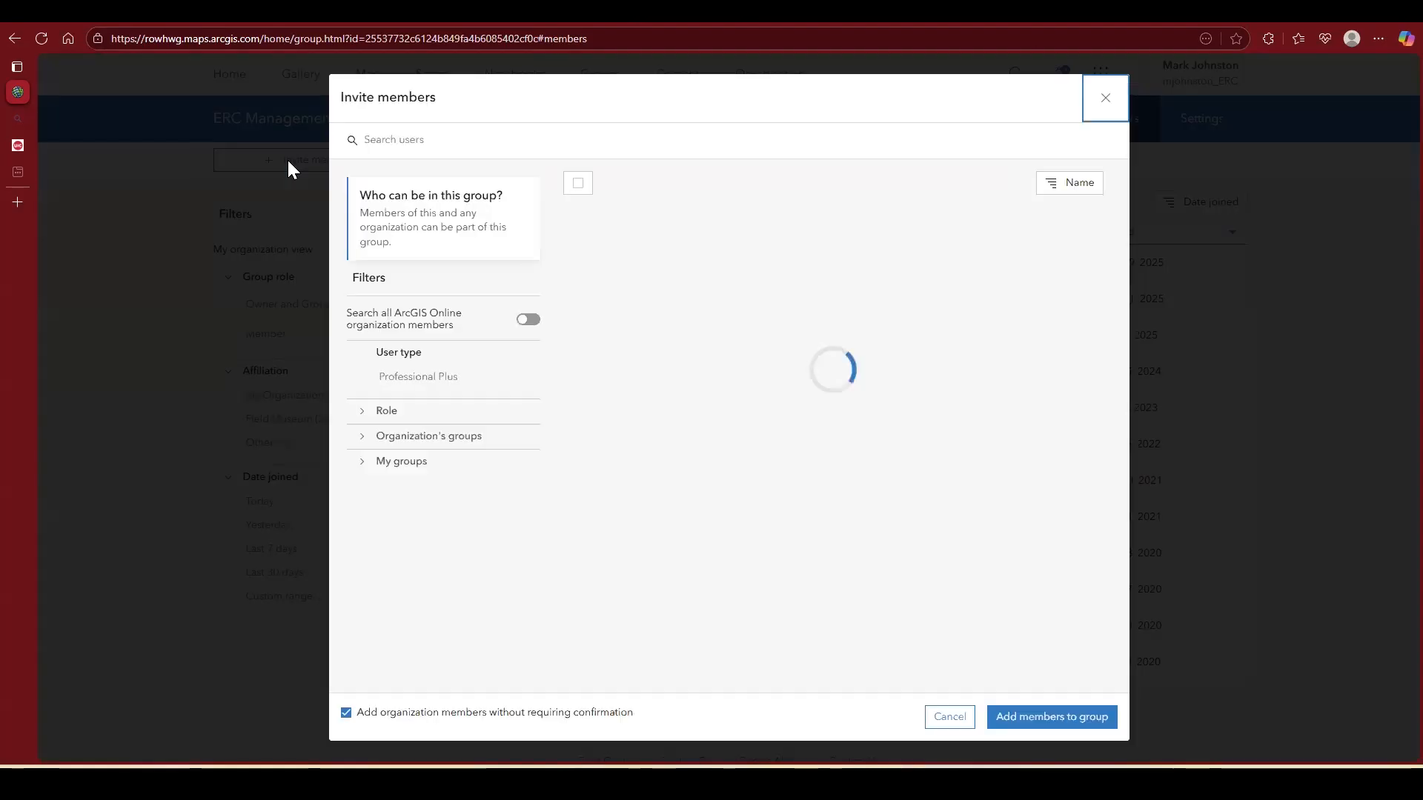
left_click(528, 321)
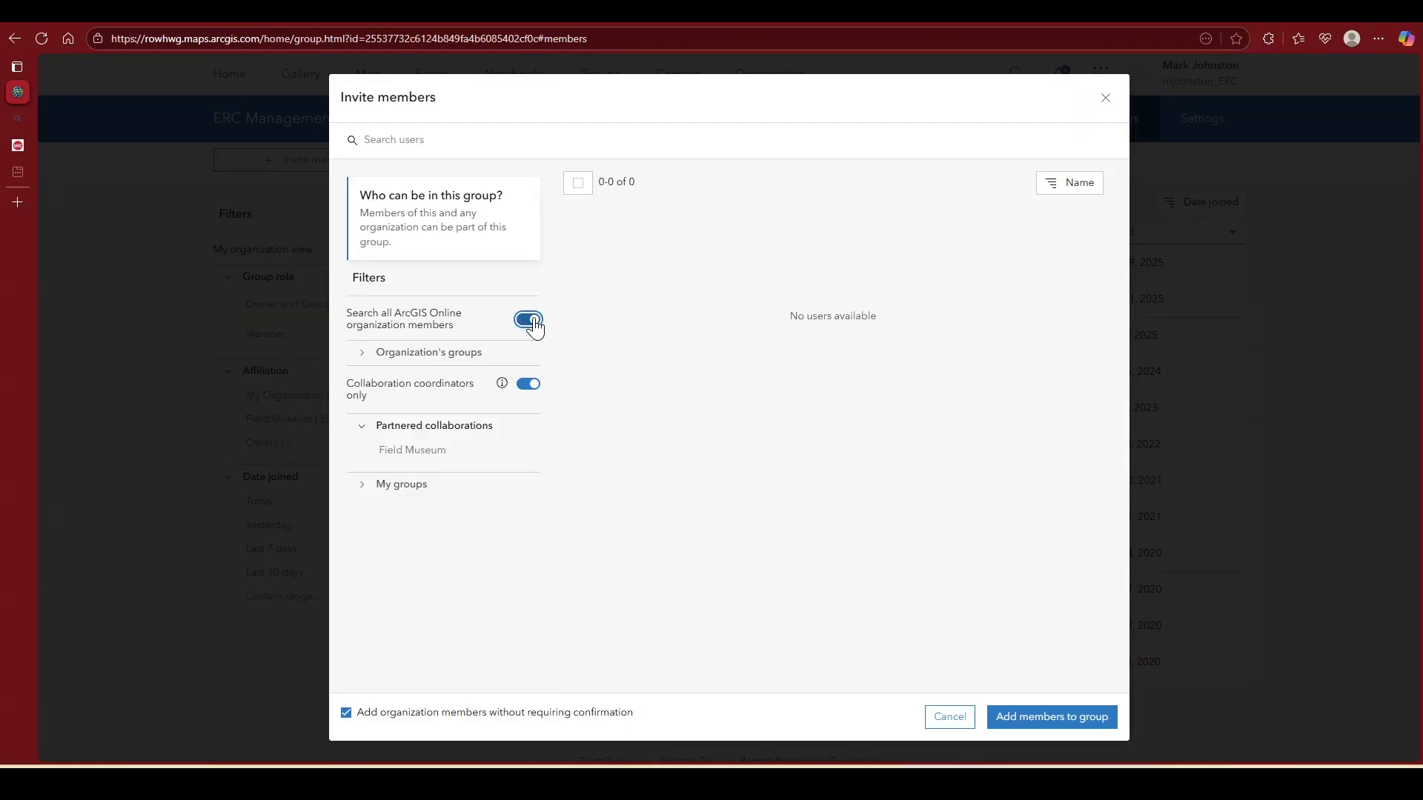
left_click(525, 389)
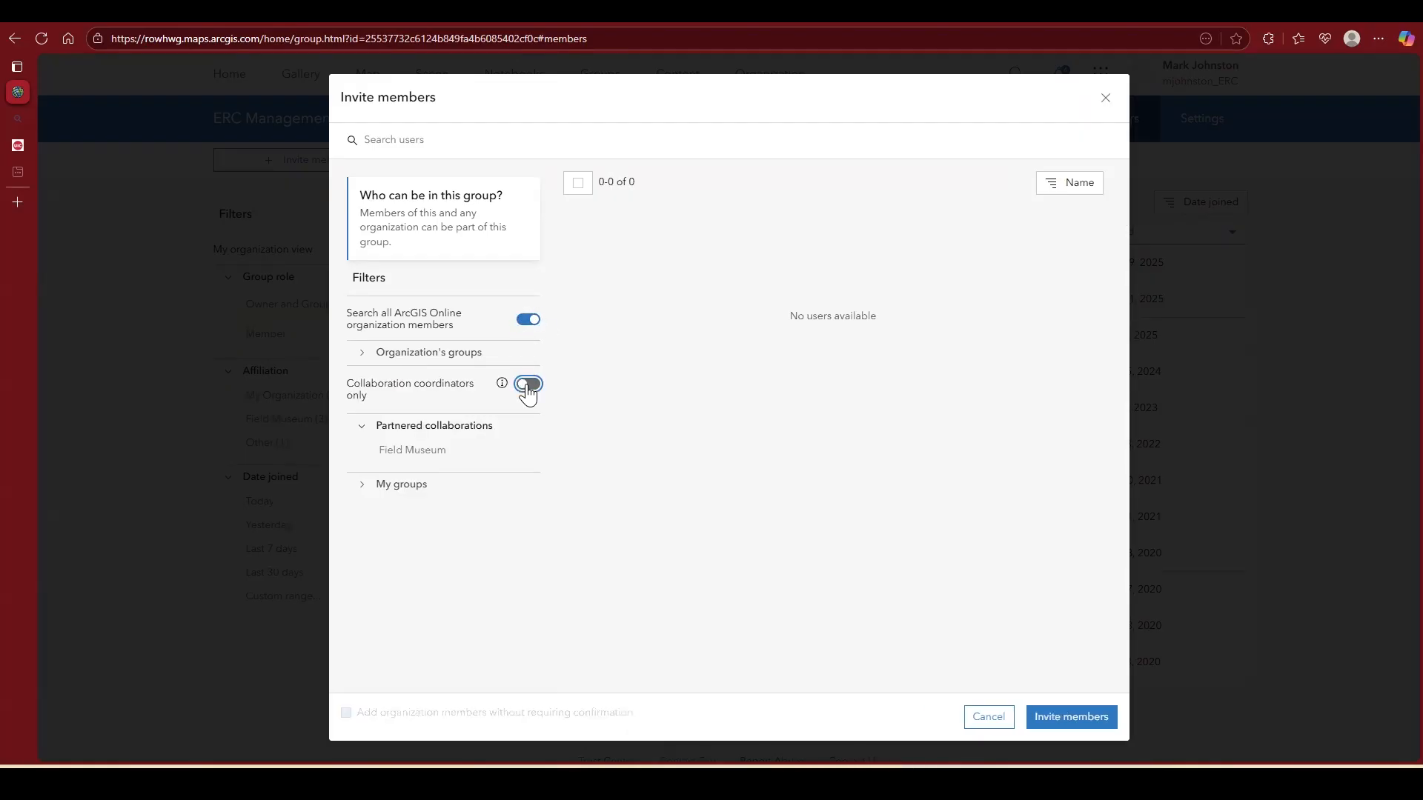
left_click(463, 142)
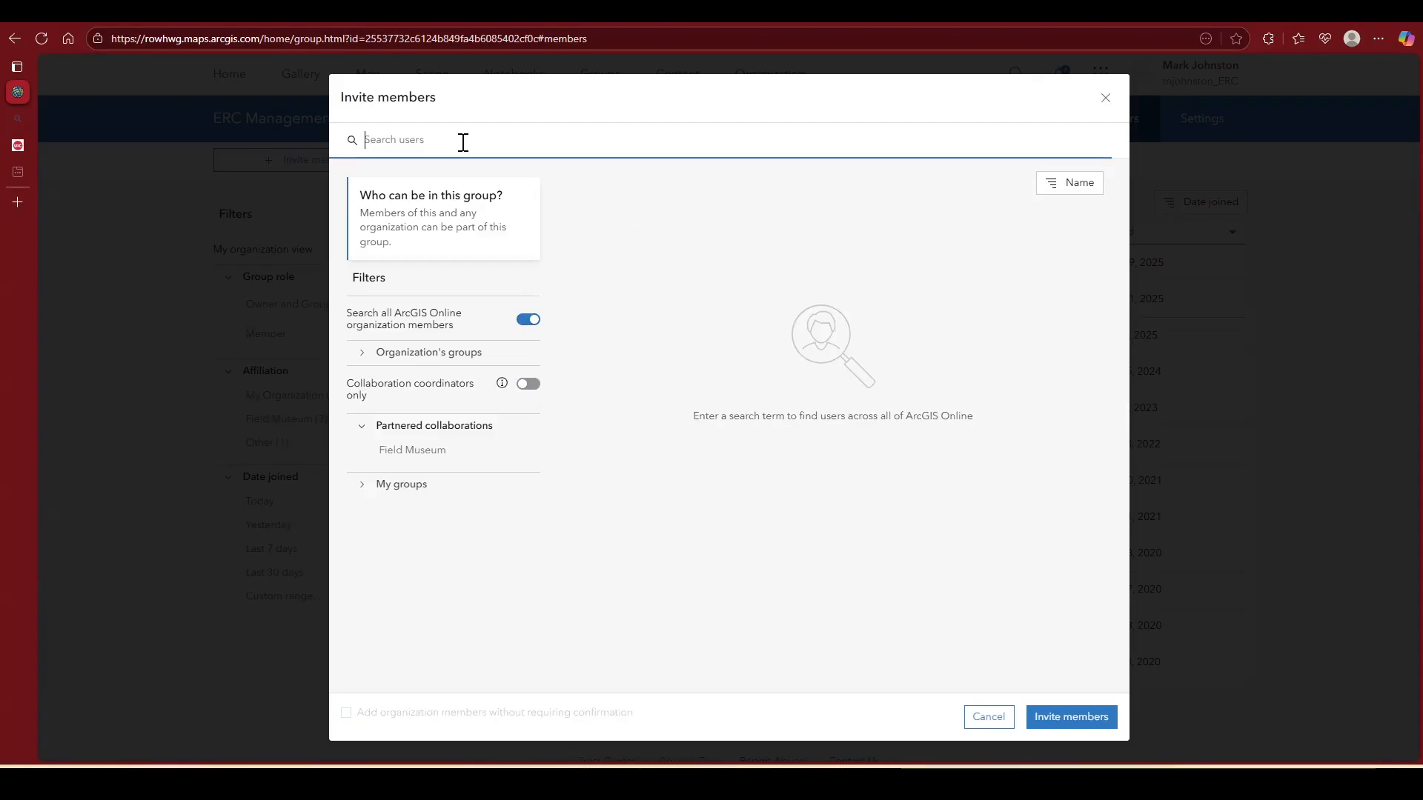
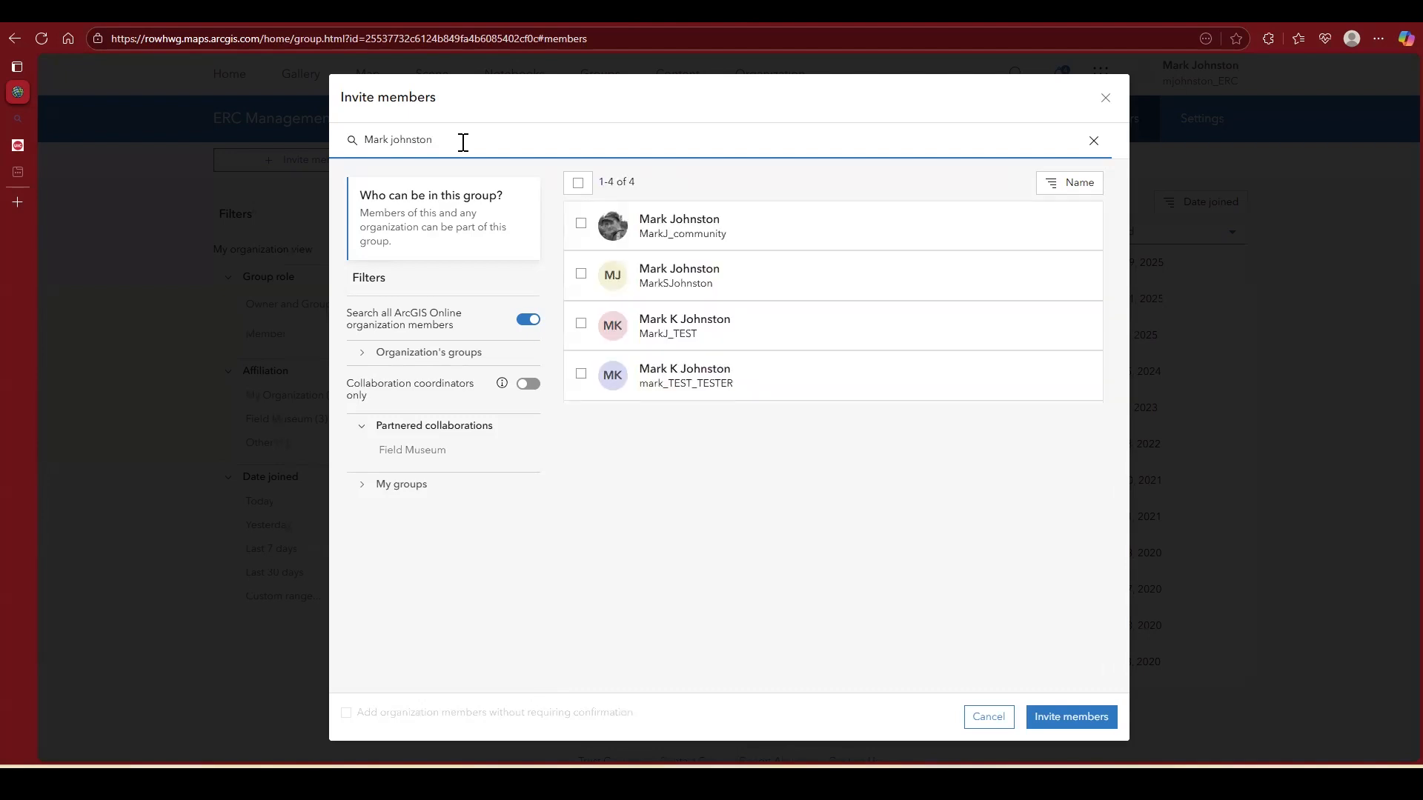
Step: Select the first matching user and send the invitation to join the ERC Management Group
left_click(582, 224)
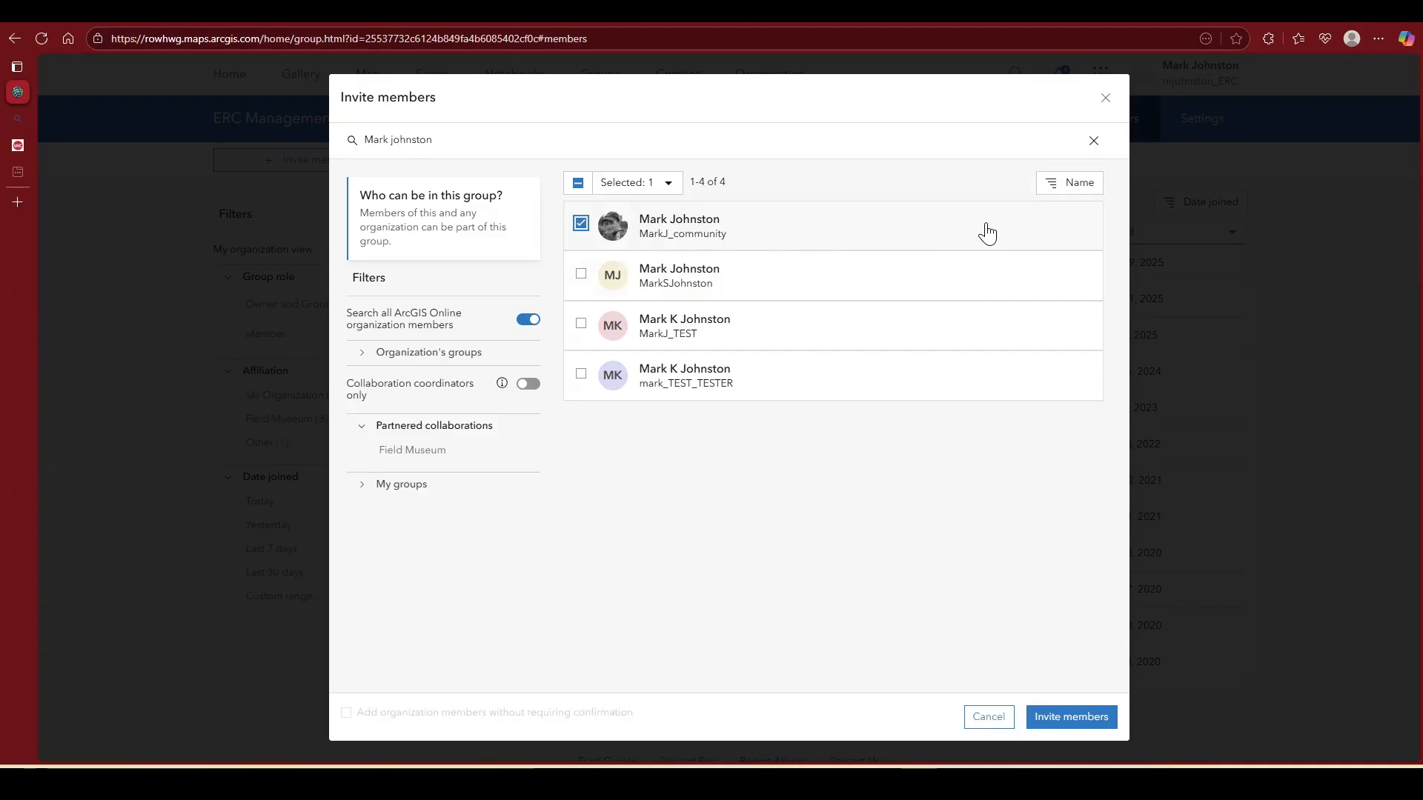
left_click(857, 225)
left_click(580, 225)
left_click(1091, 720)
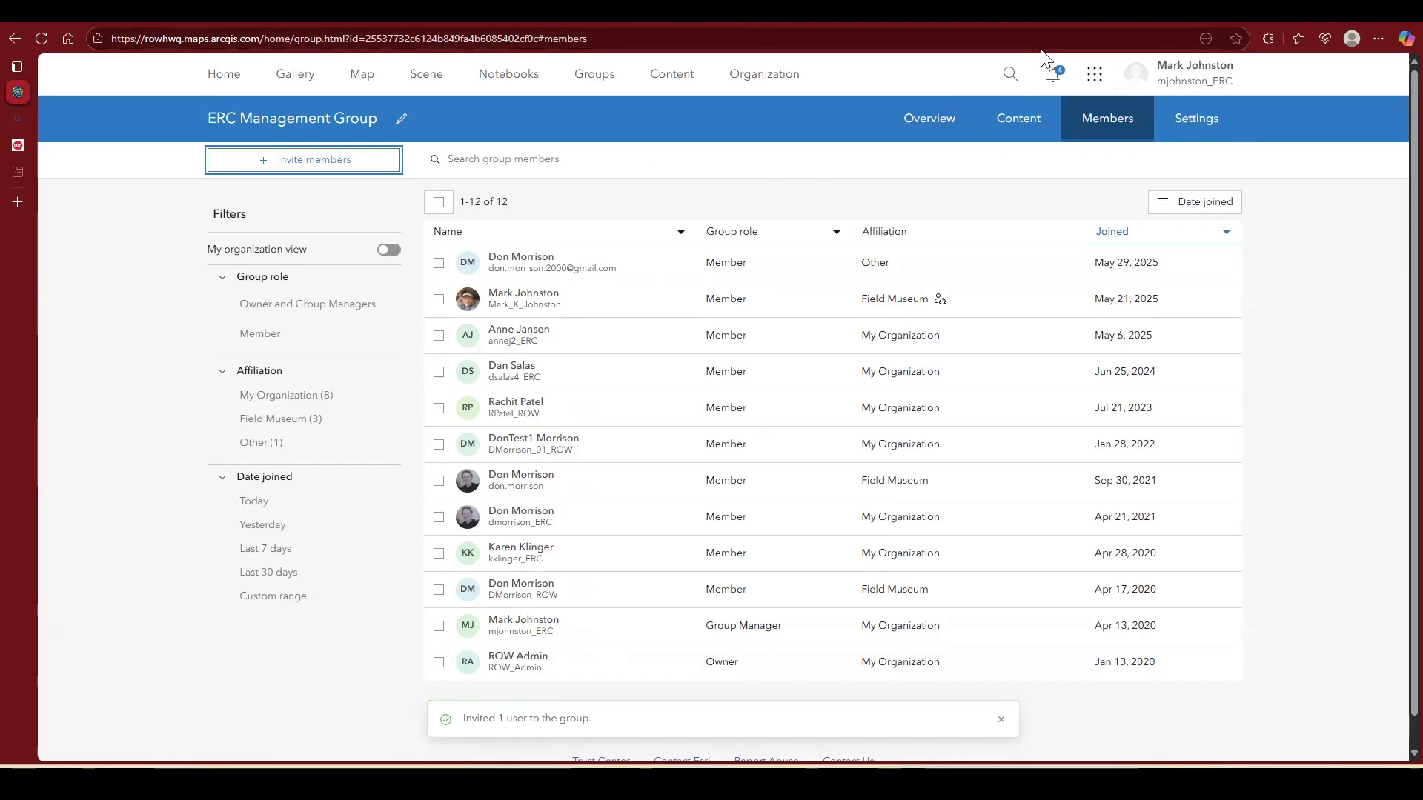
Step: Check the account notifications and dismiss the one about joining Monarch CCAA for Carver County
left_click(1058, 80)
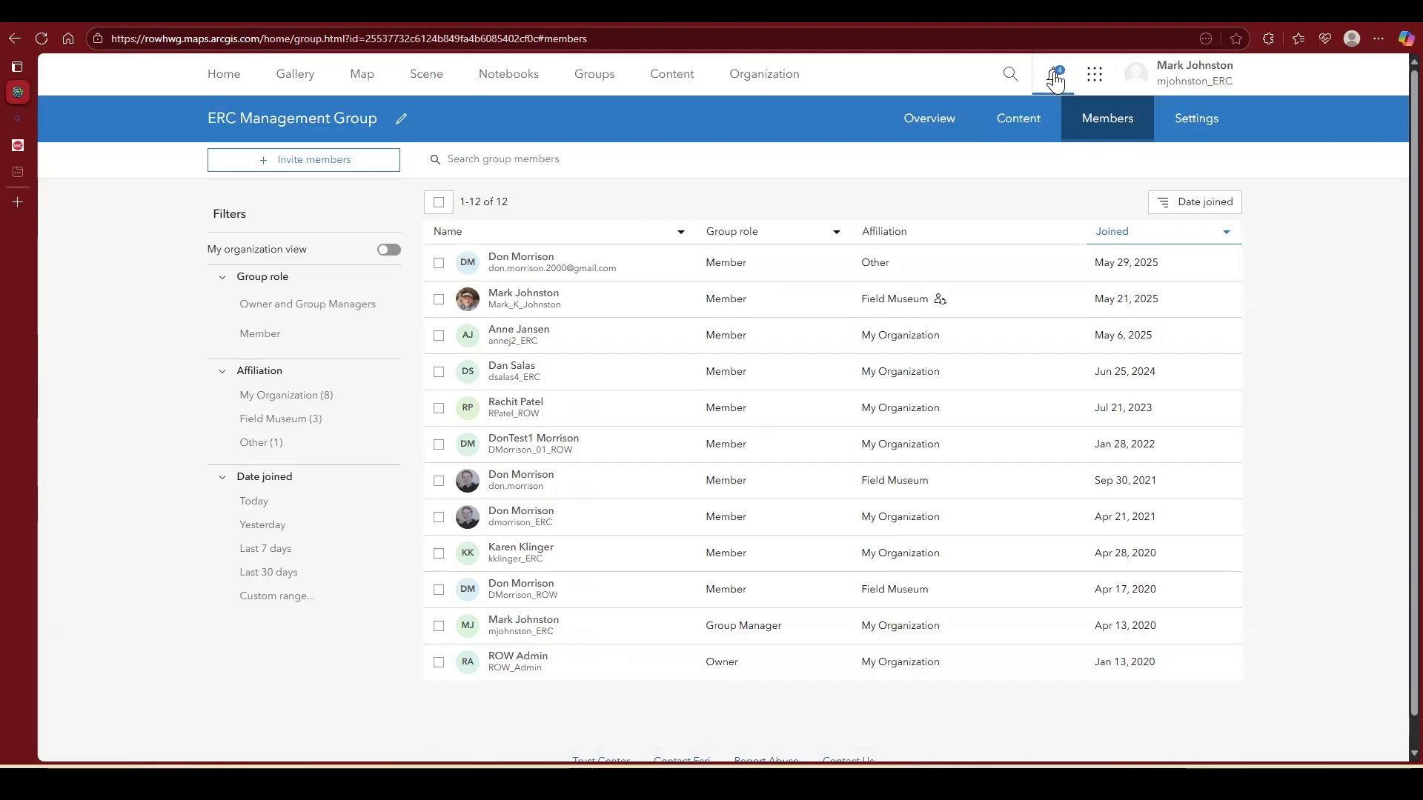
mouse_move(1075, 144)
left_mouse_down()
mouse_move(1067, 248)
mouse_move(1084, 128)
left_mouse_up()
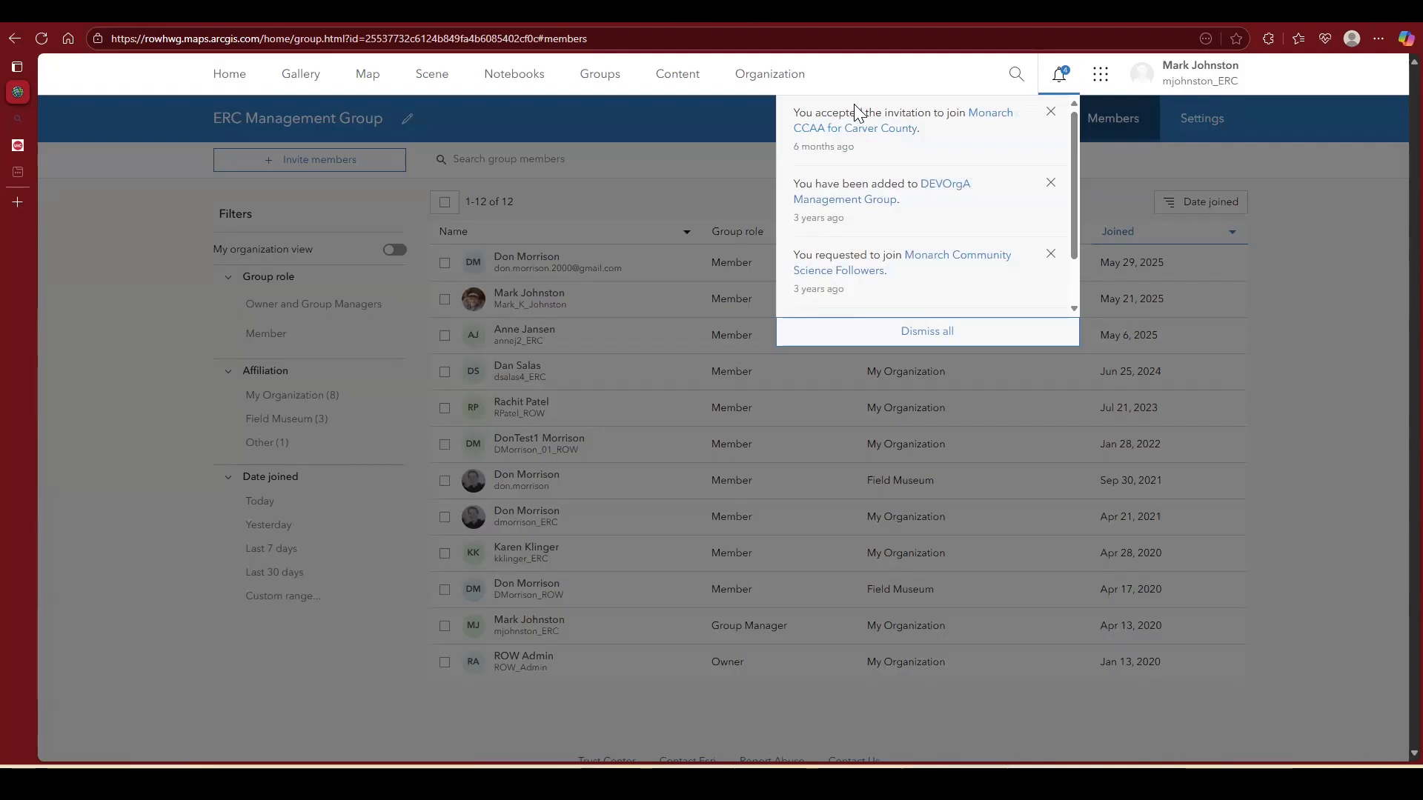
left_click(1051, 113)
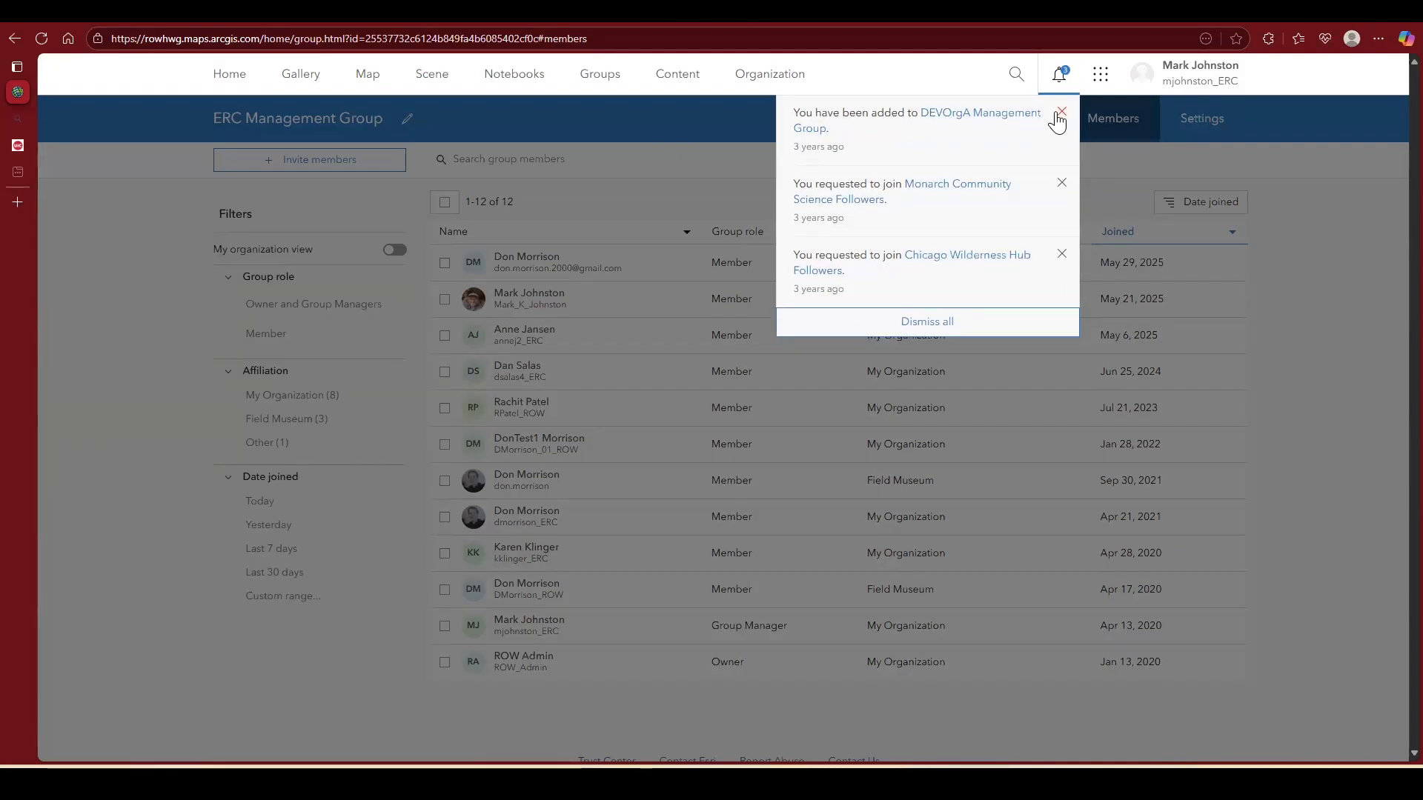
left_click(697, 175)
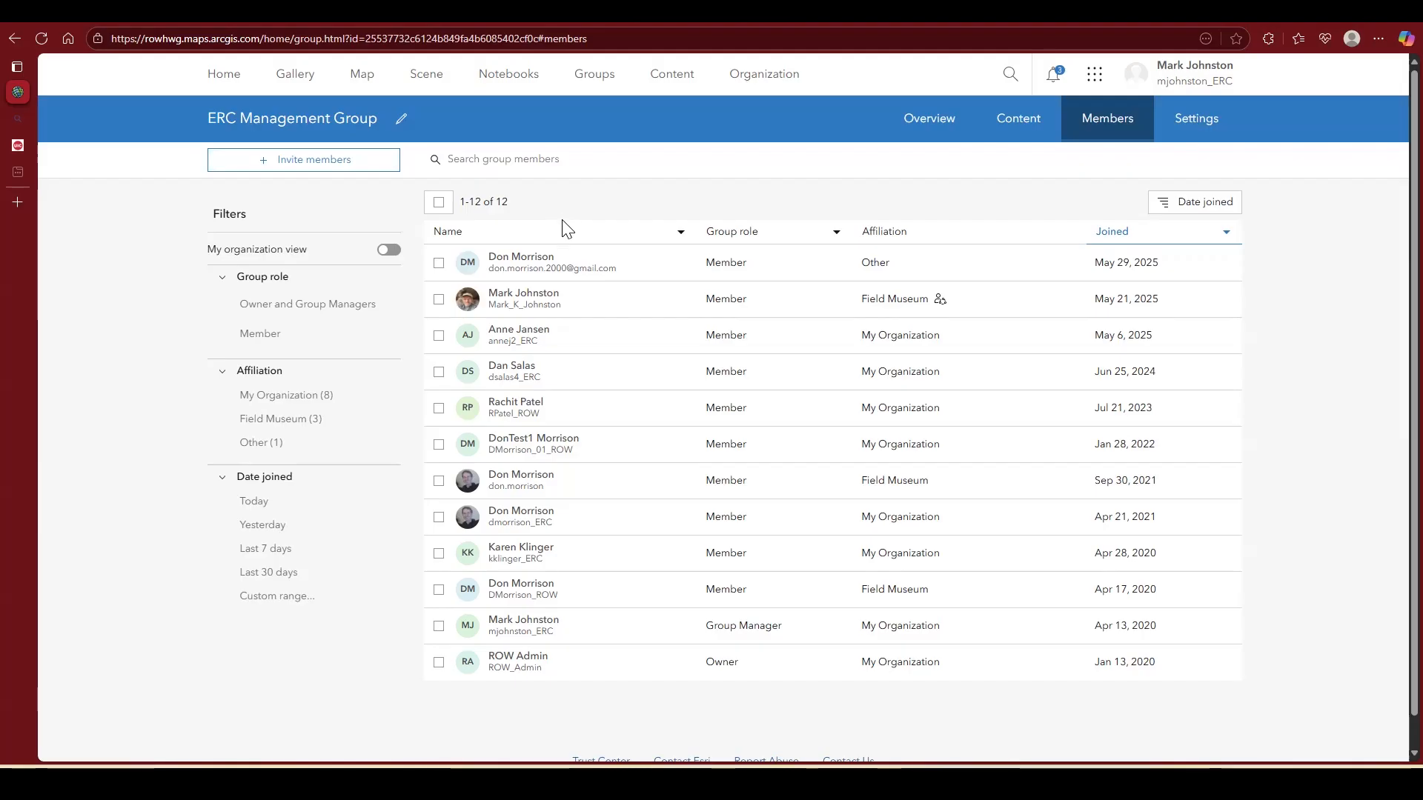
Step: Open the ERC Management Group from the account's groups and display all of its content
left_click(594, 87)
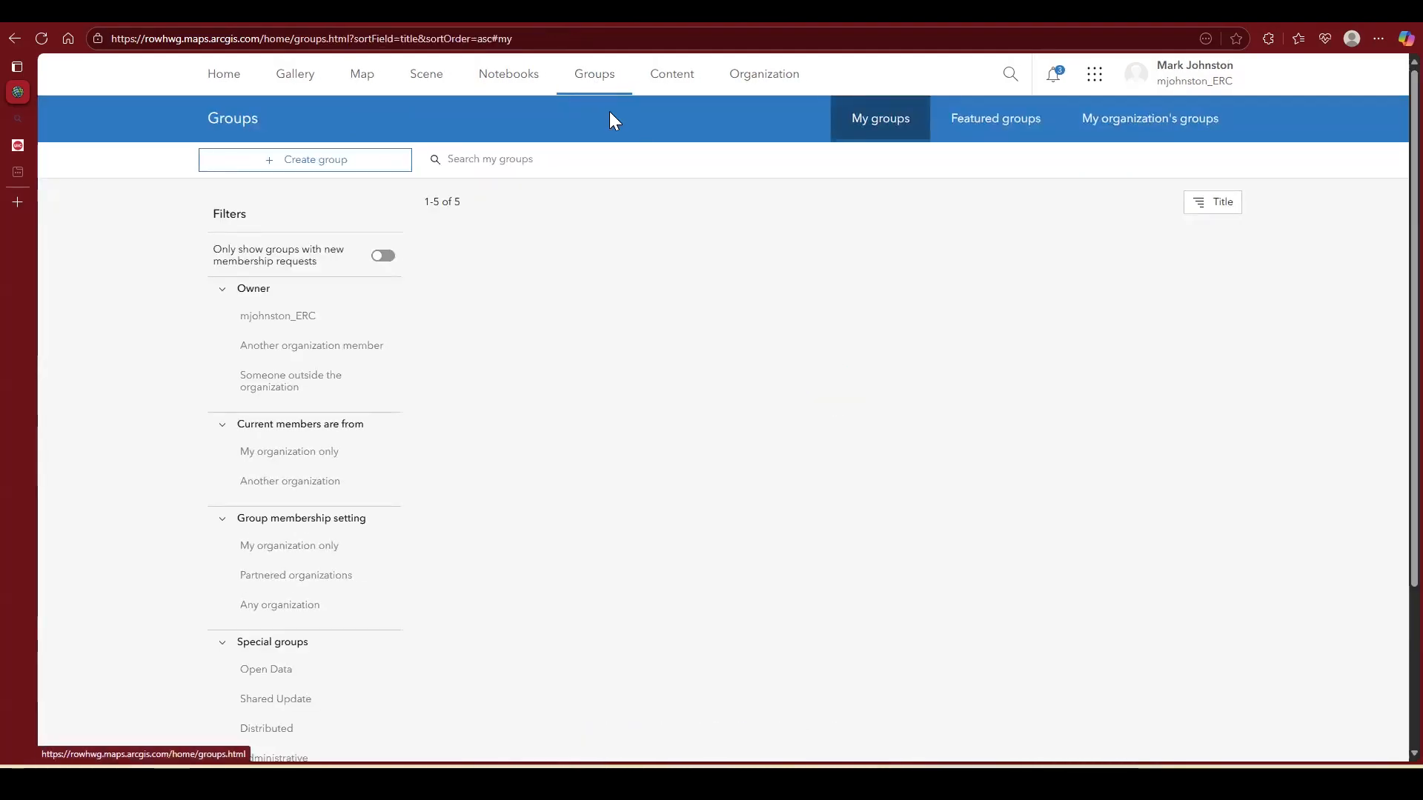
scroll(621, 375, "down", 3)
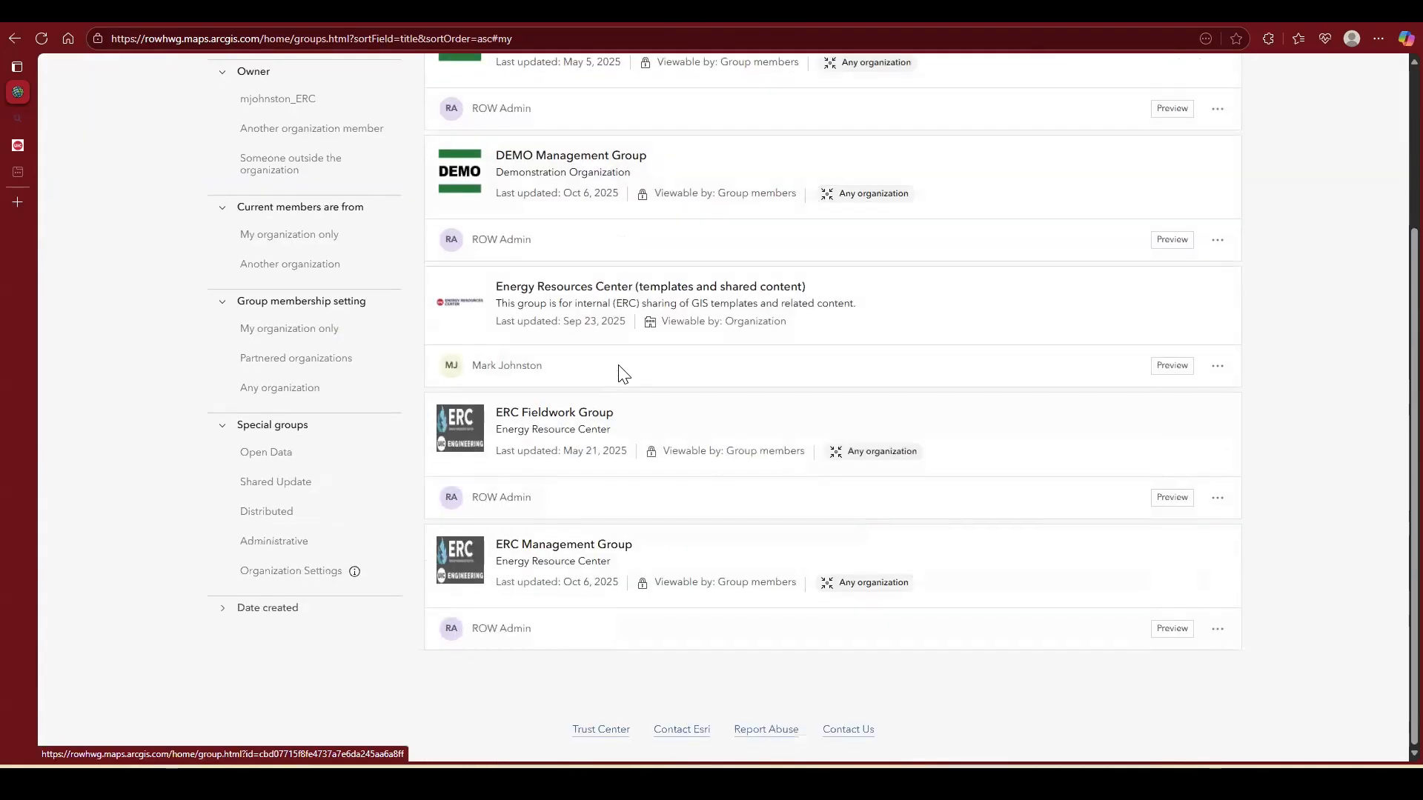
left_click(575, 553)
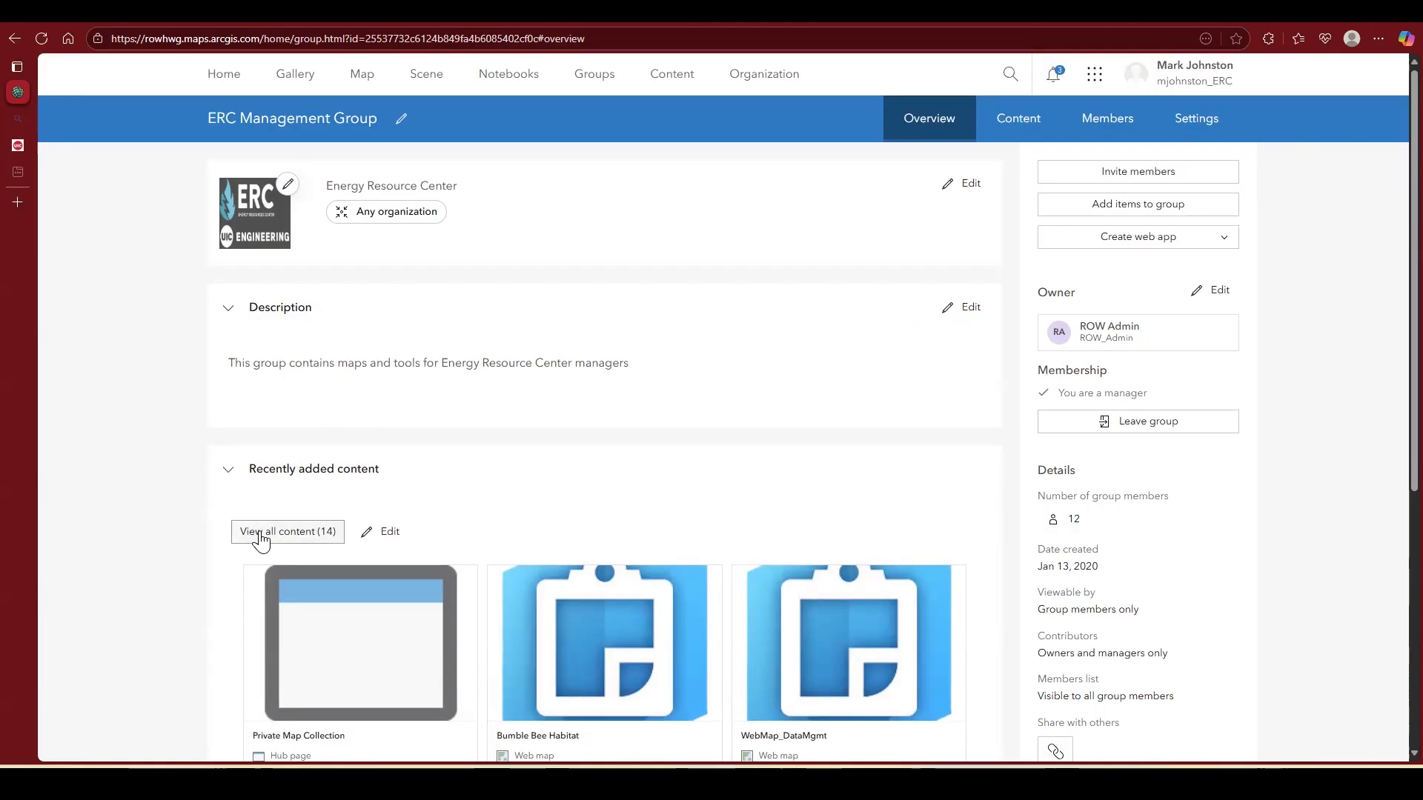
left_click(304, 533)
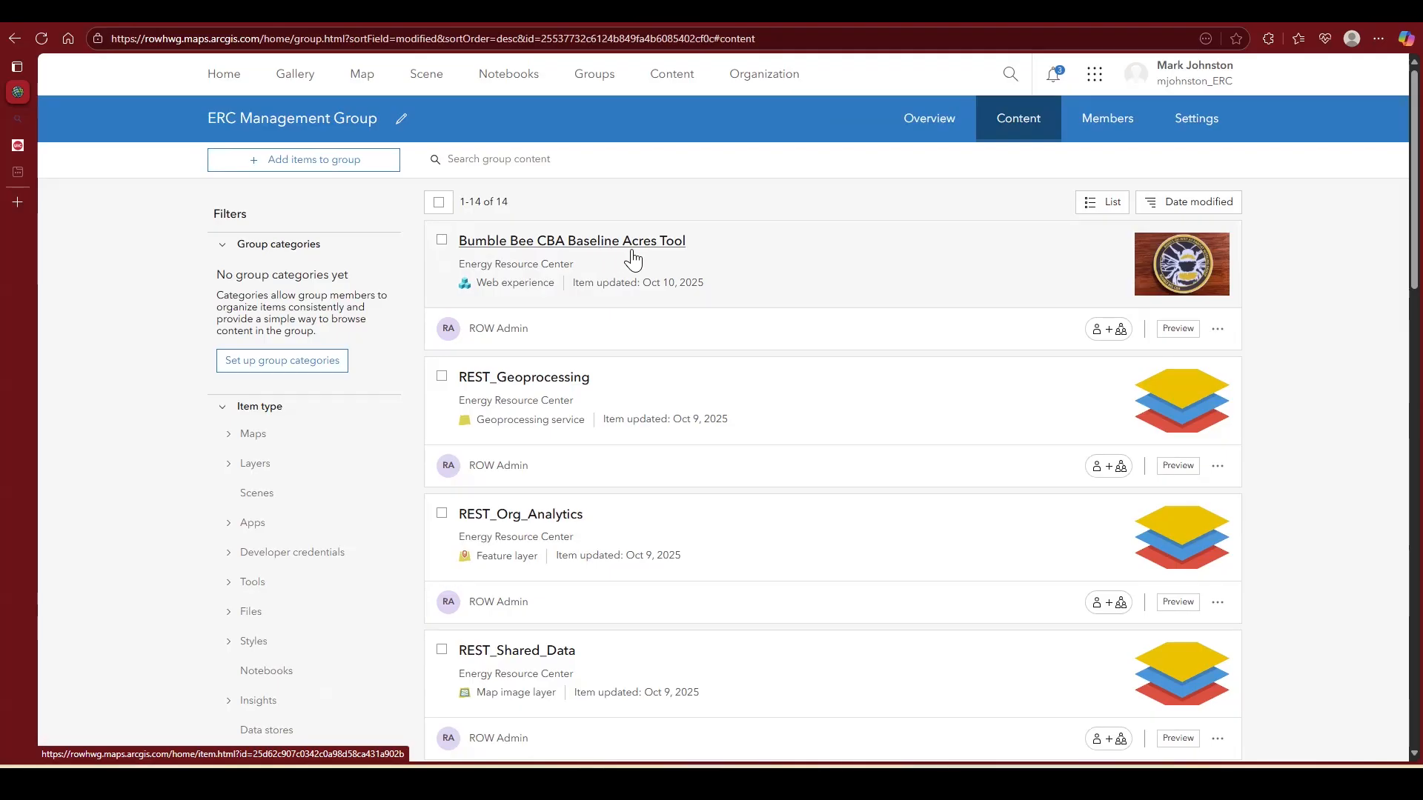
Step: Try the table and grid layouts for the group's content and leave the items displayed as a table
left_click(1104, 208)
left_click(1048, 229)
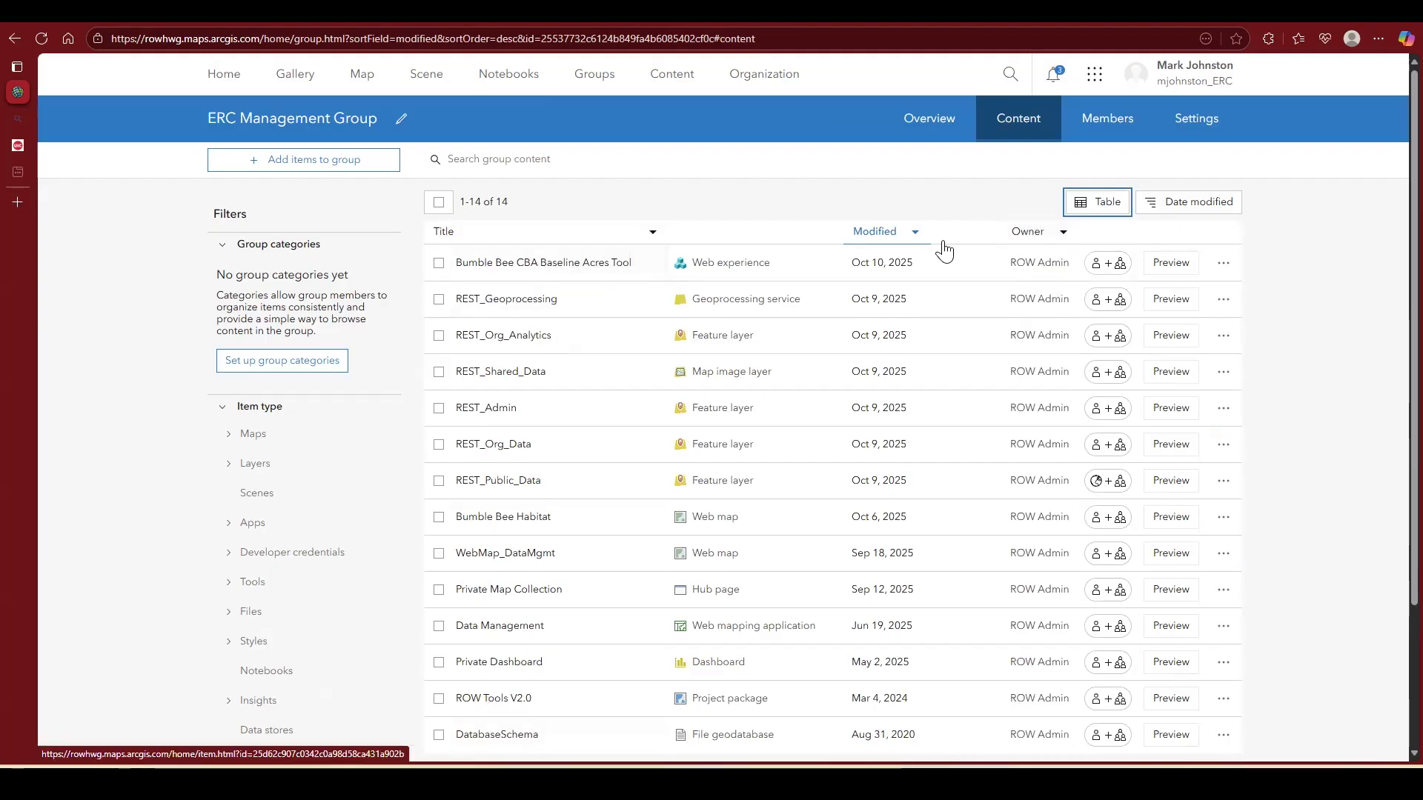
left_click(1104, 211)
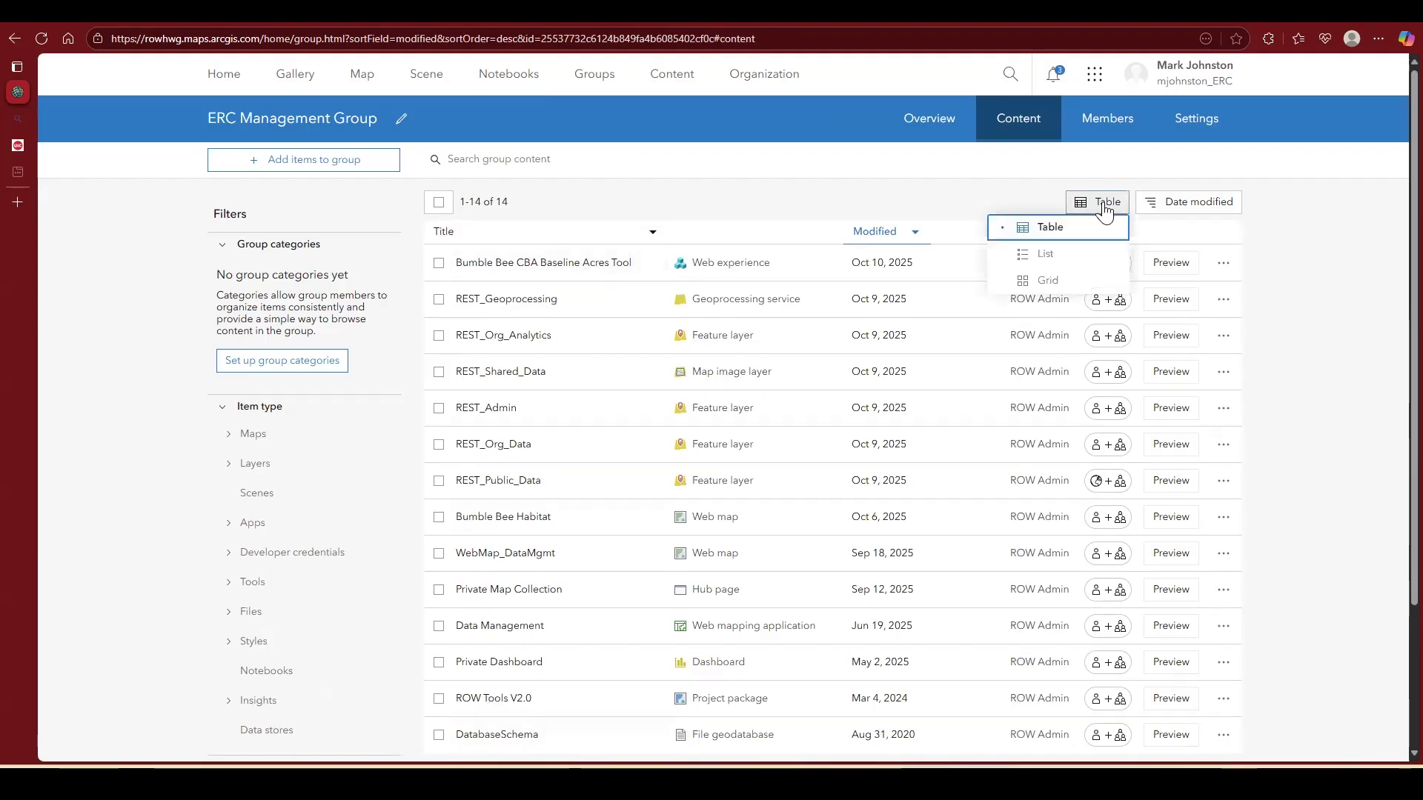
left_click(1035, 285)
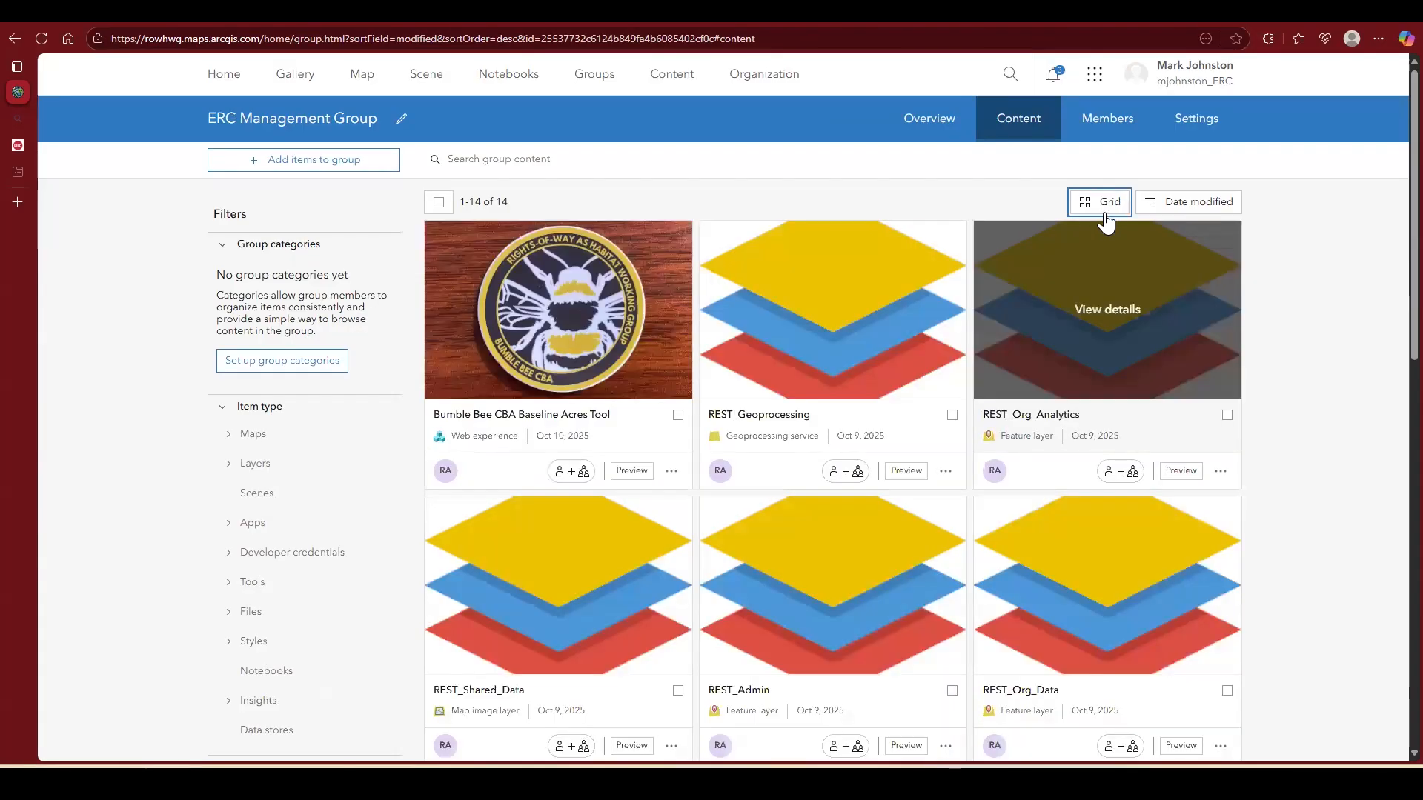
left_click(1106, 215)
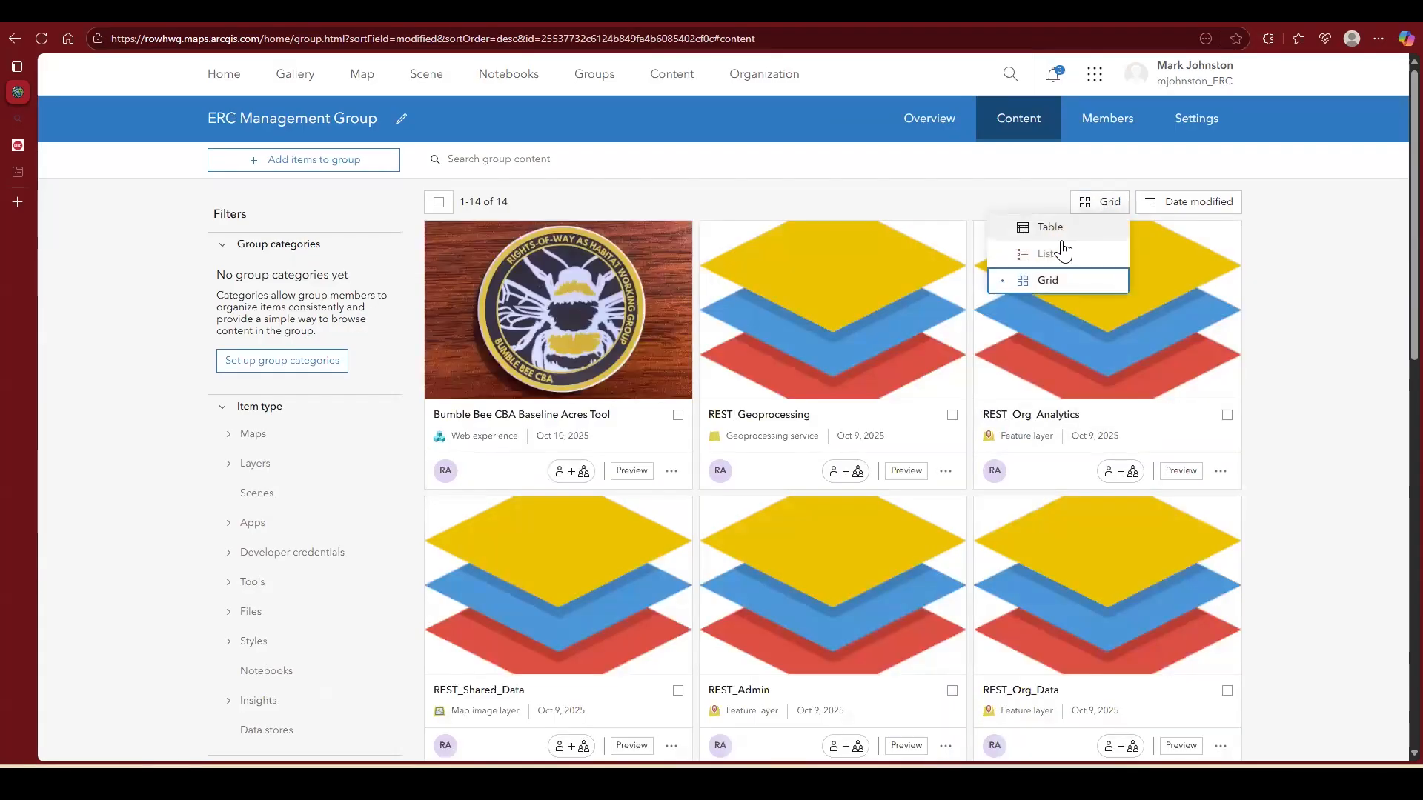
left_click(1032, 230)
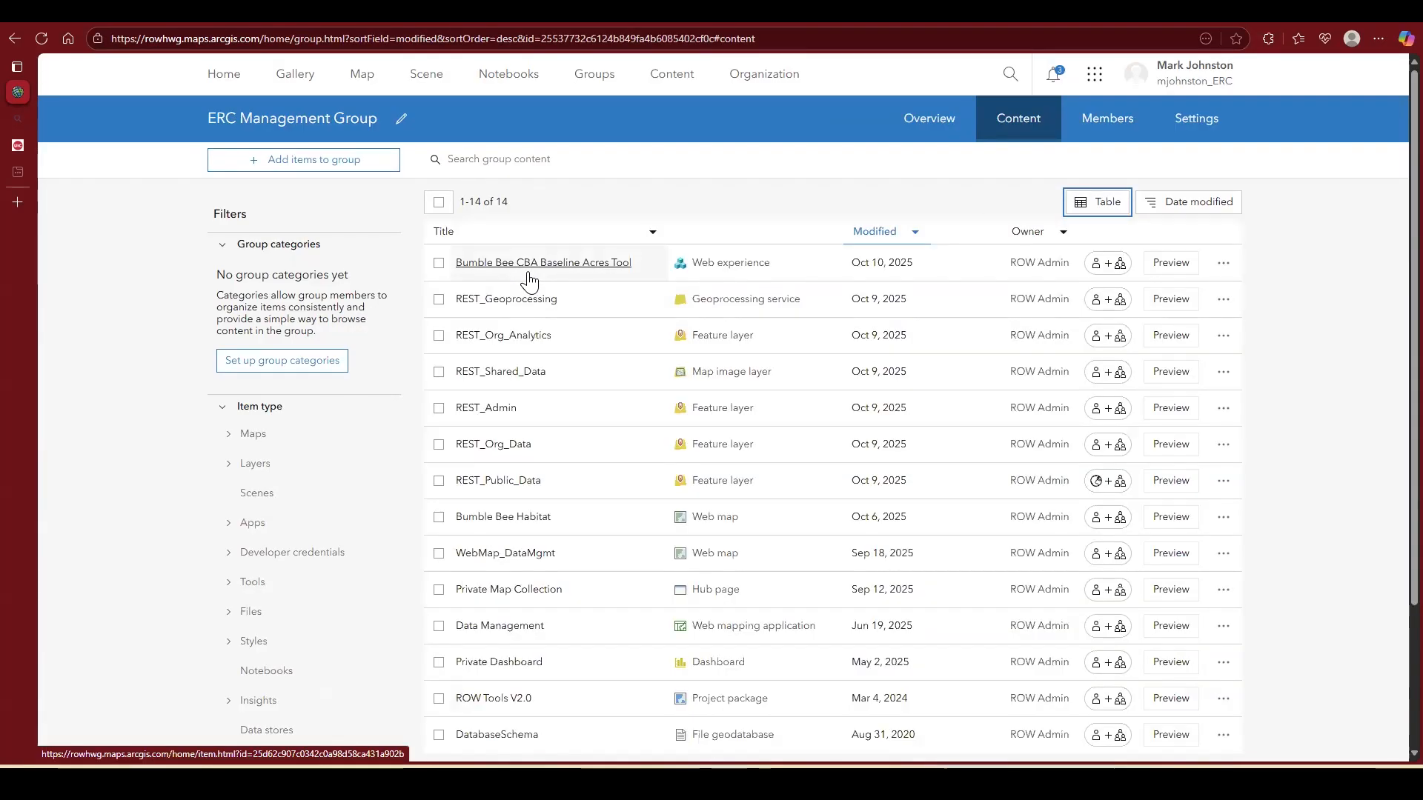
Step: Launch the Bumble Bee CBA Baseline Acres Tool from its item page and display bee occurrence areas around Saint Paul
left_click(538, 266)
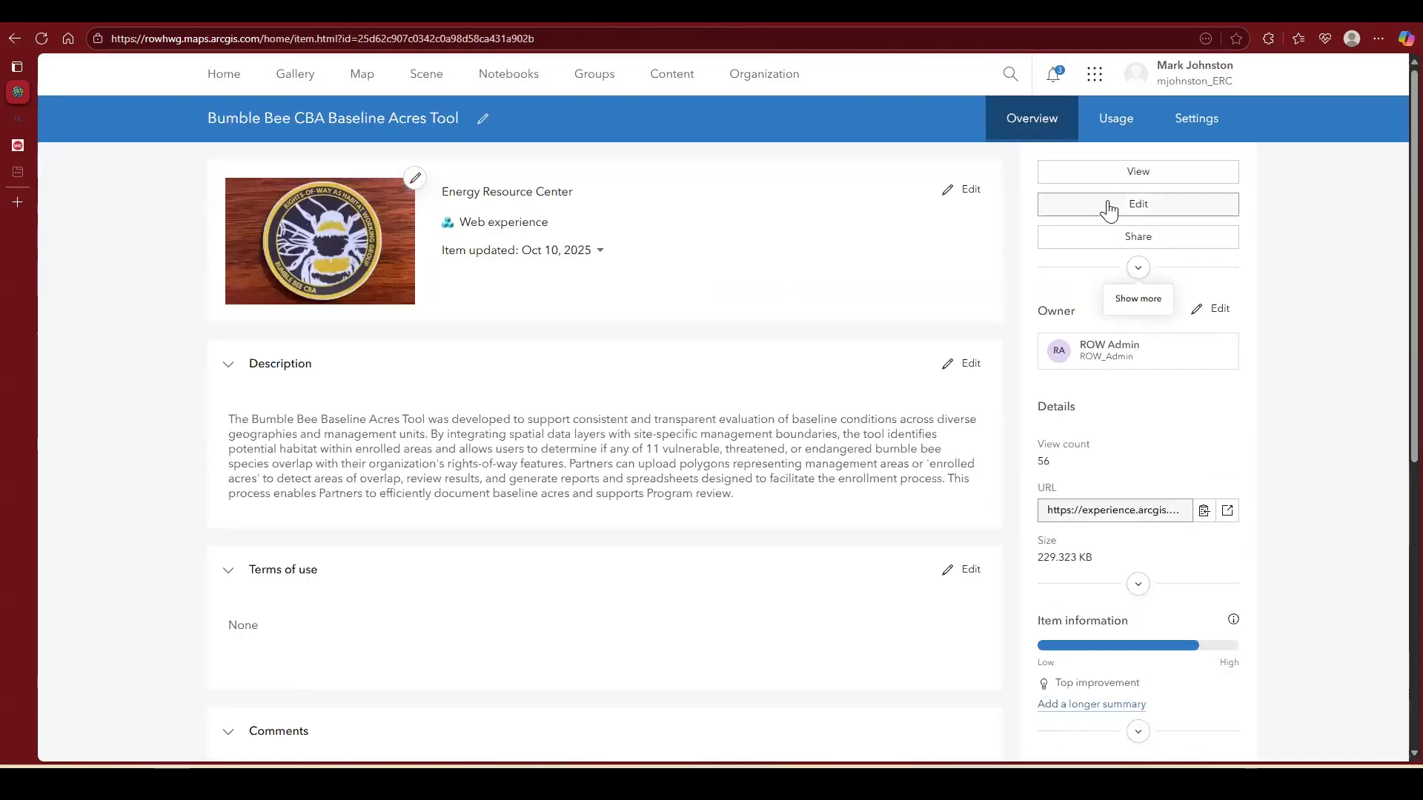
left_click(1121, 174)
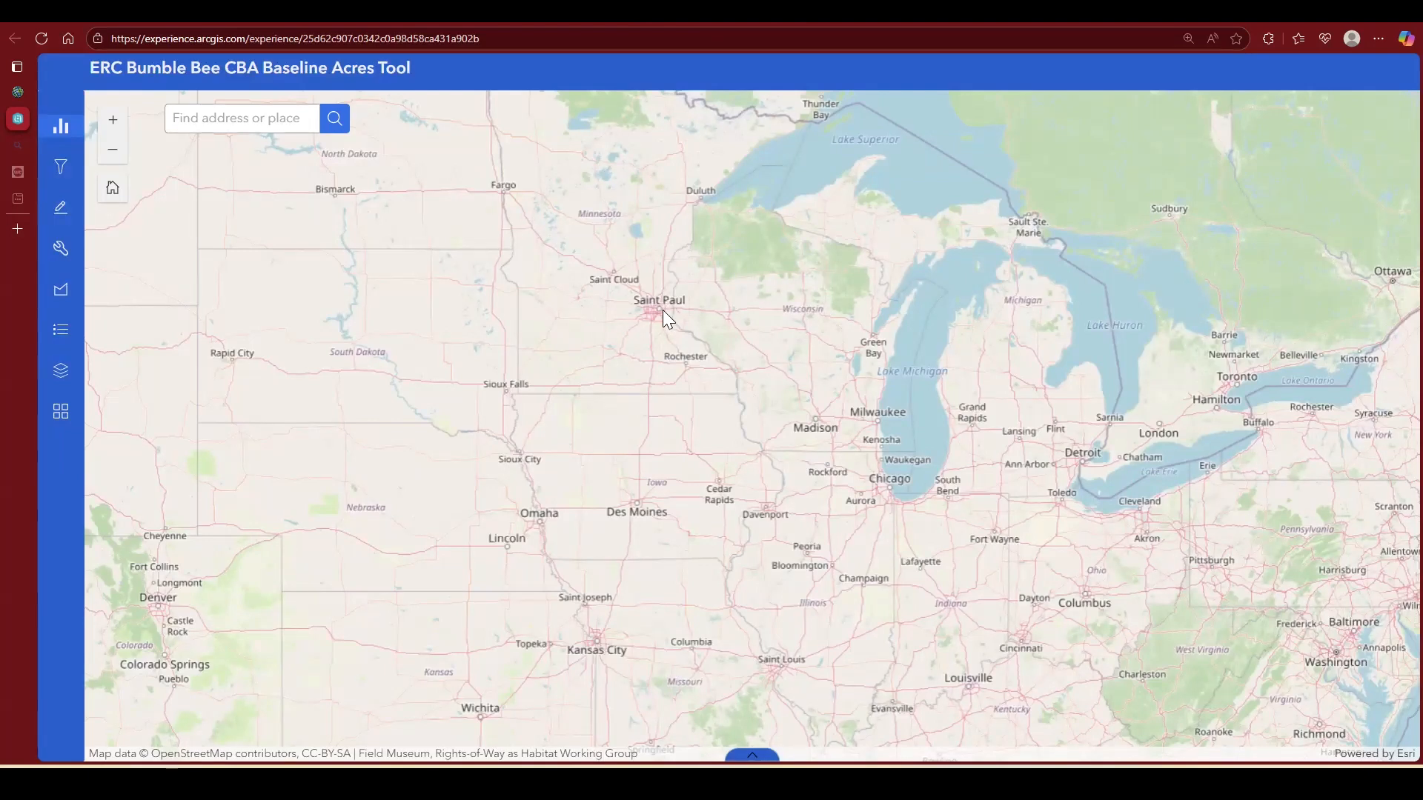
scroll(619, 423, "up", 3)
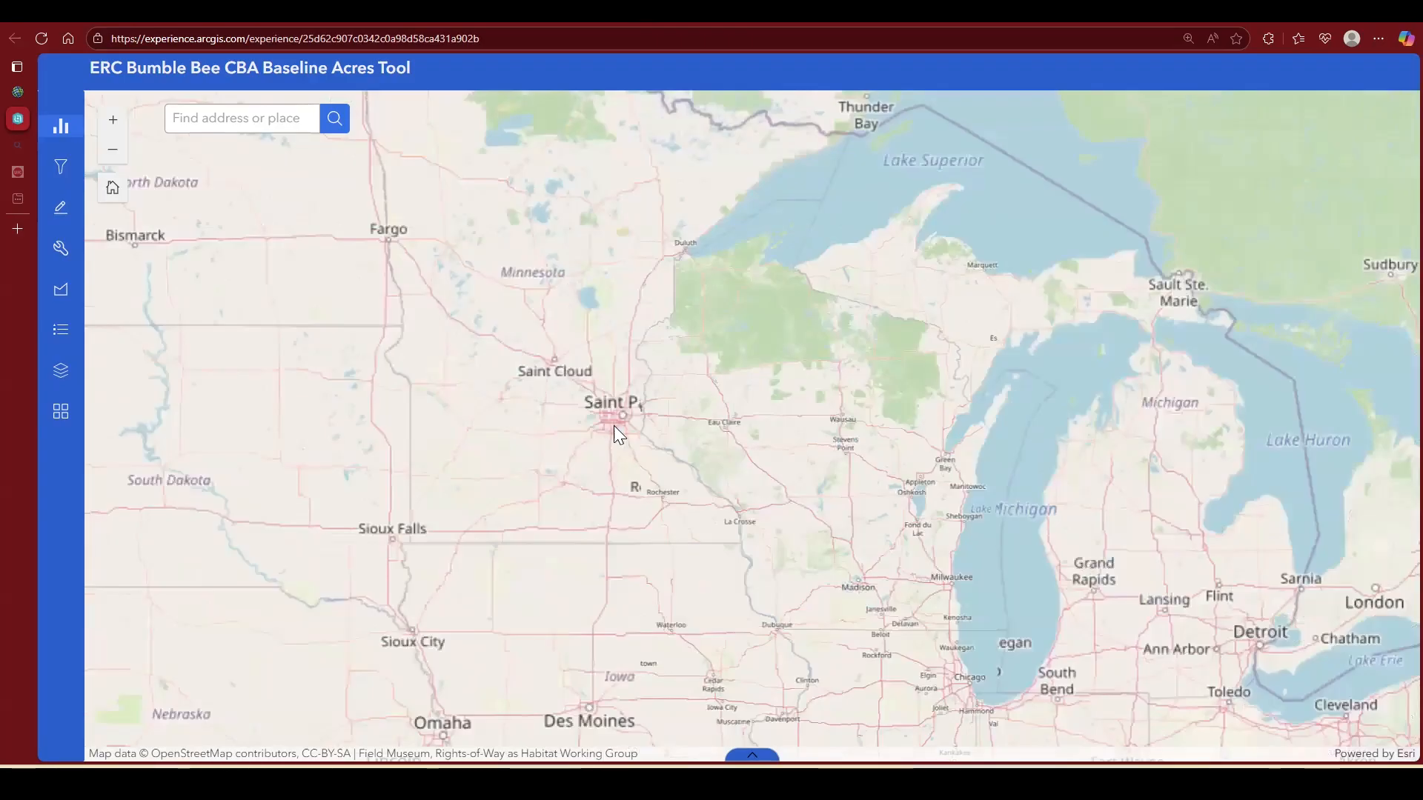
scroll(616, 427, "up", 2)
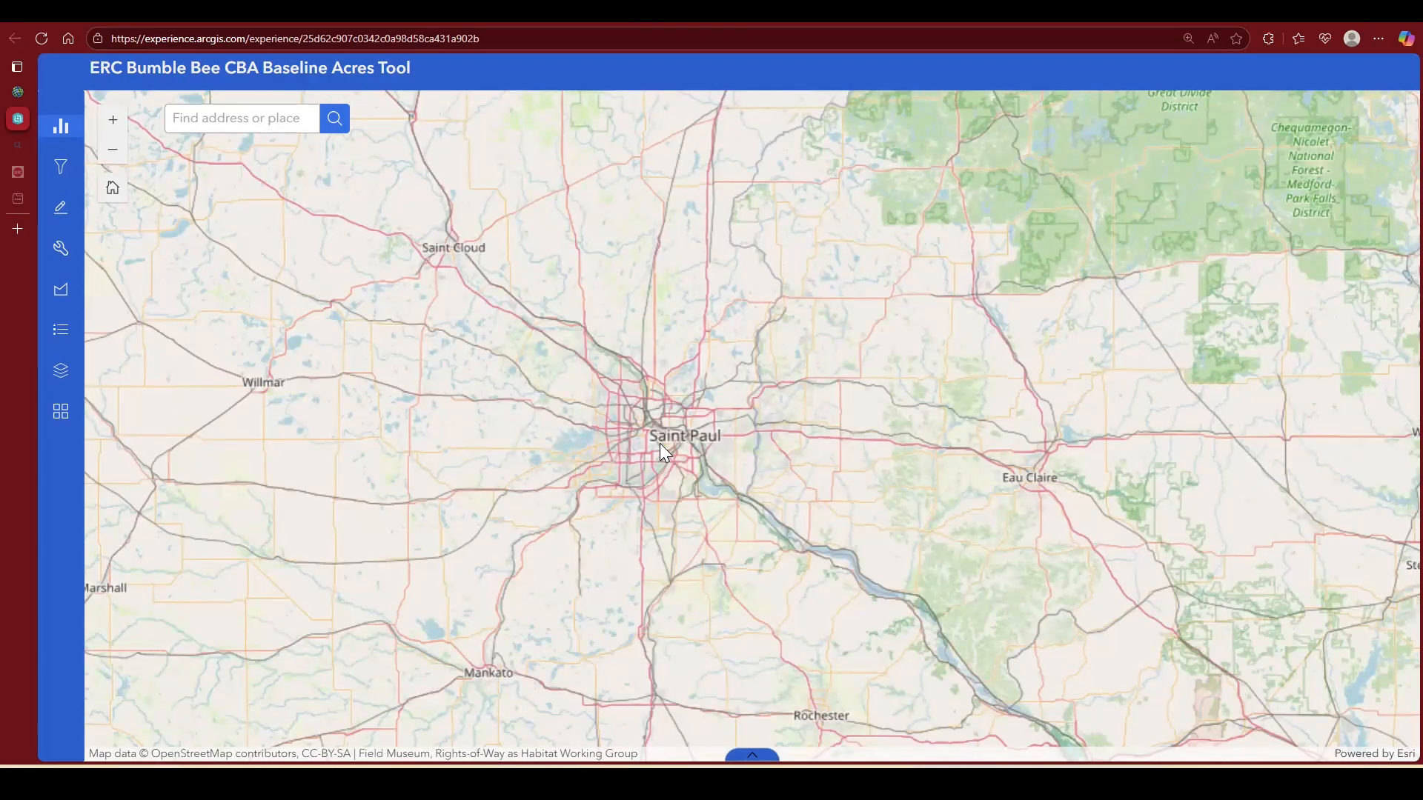
scroll(660, 443, "up", 1)
scroll(691, 440, "up", 1)
left_click_drag(690, 439, 700, 407)
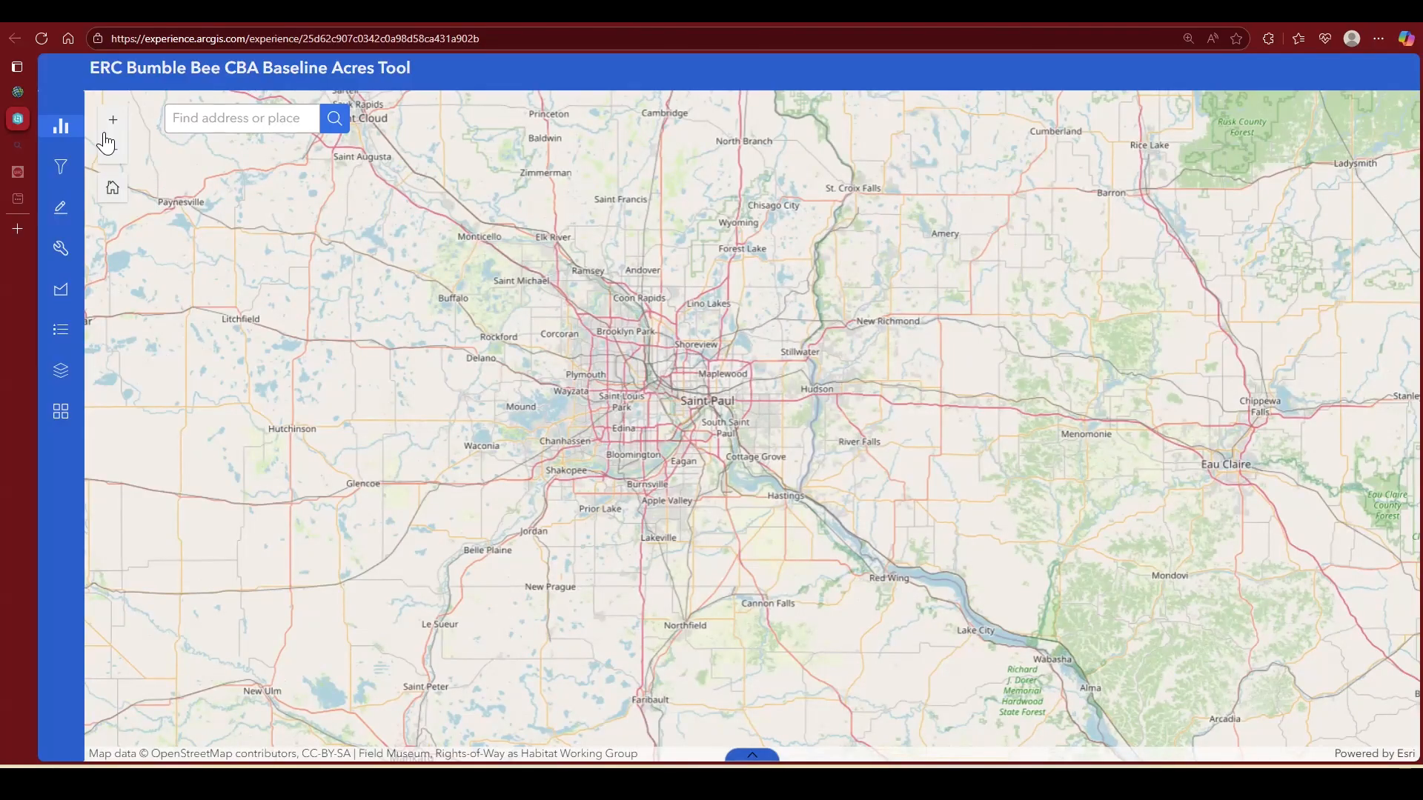
left_click(61, 135)
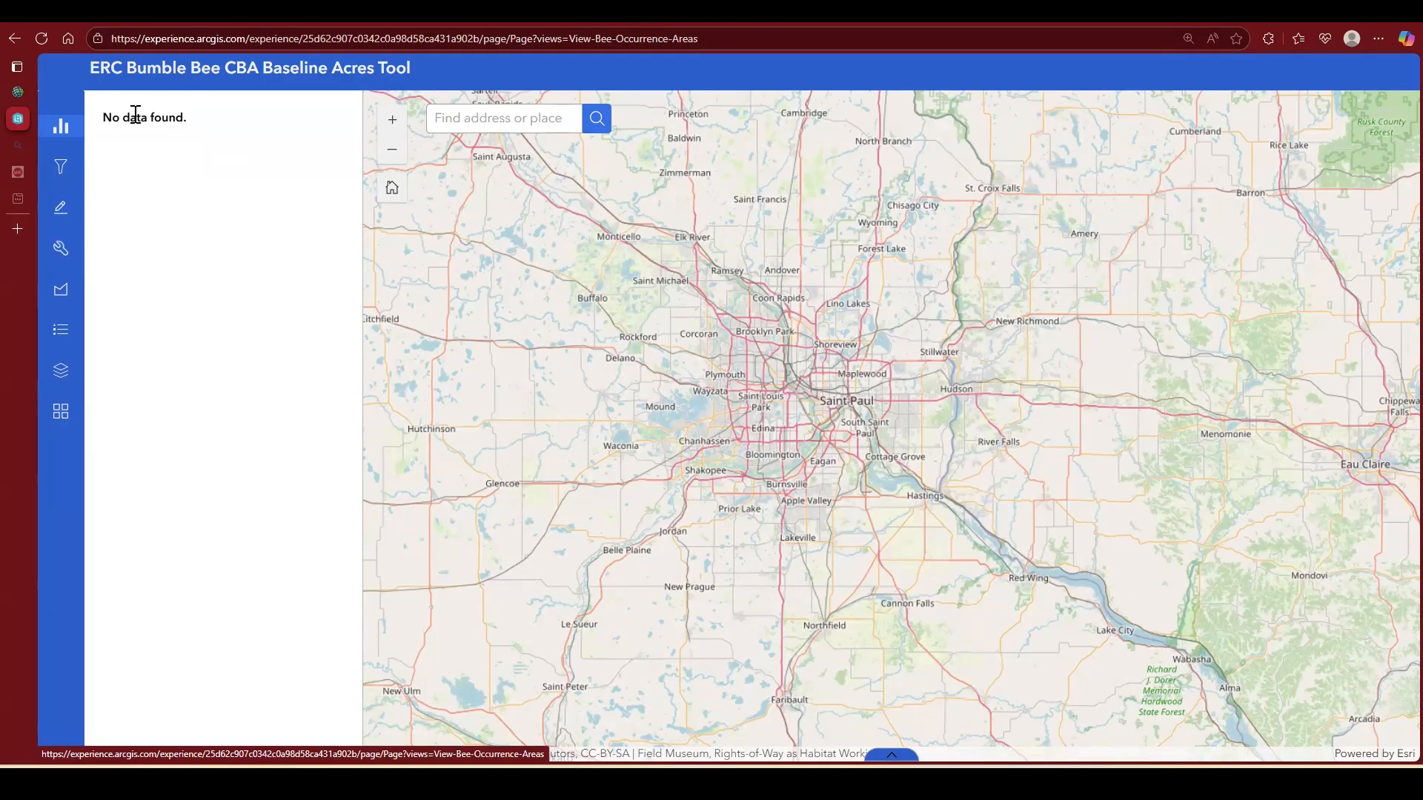
Step: Start the Import Centerlines tool and upload MSP_railways_demo.zip from the Downloads folder as the input file
left_click(61, 252)
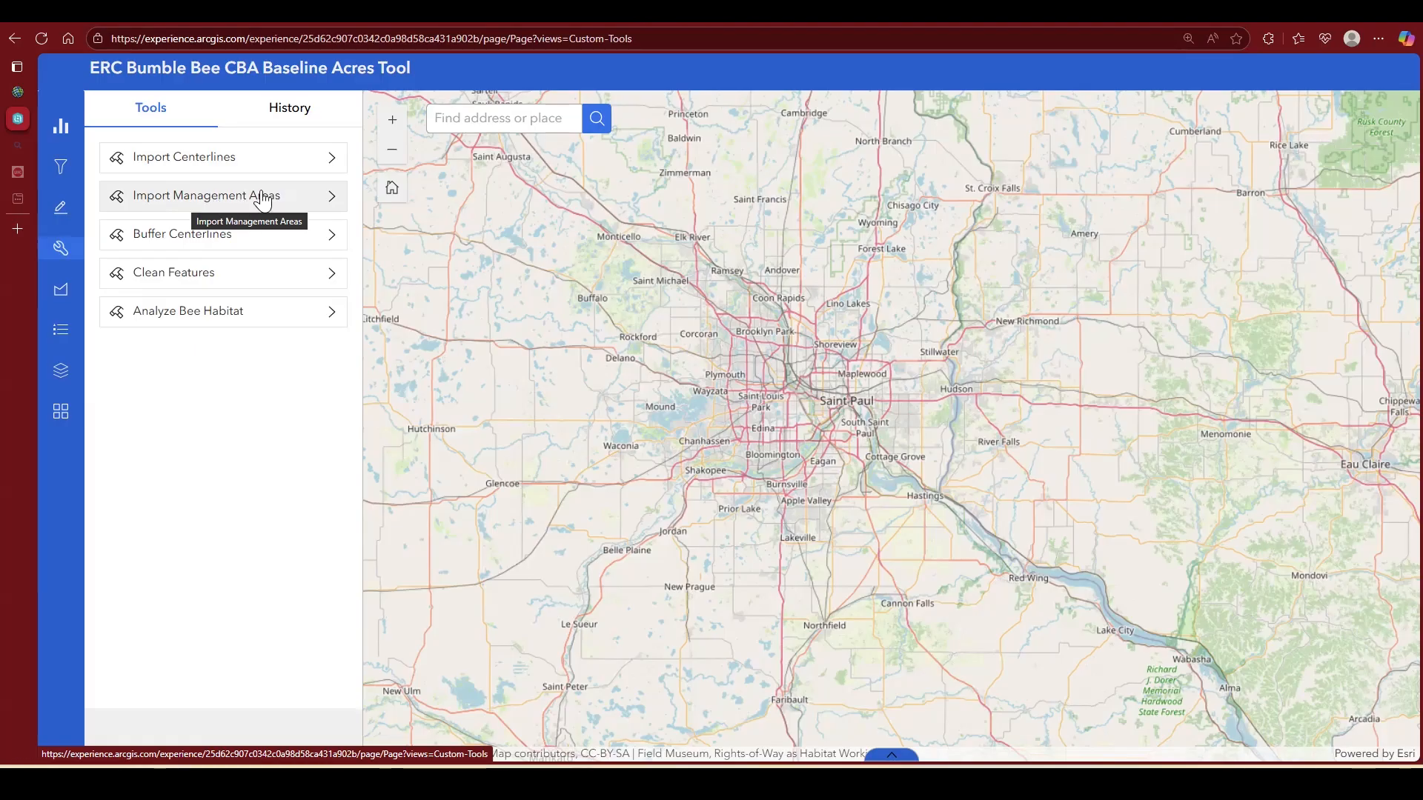
left_click(216, 164)
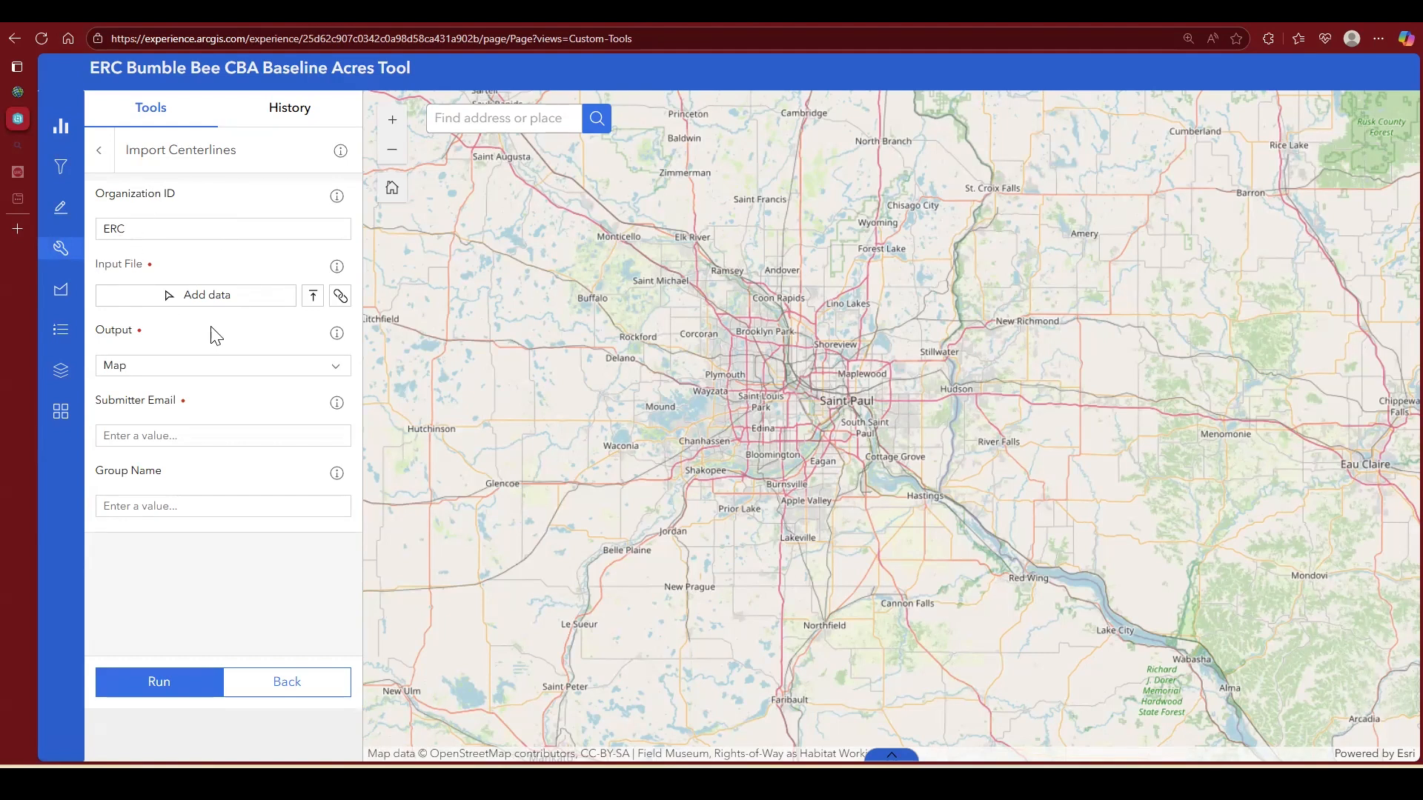
left_click(314, 299)
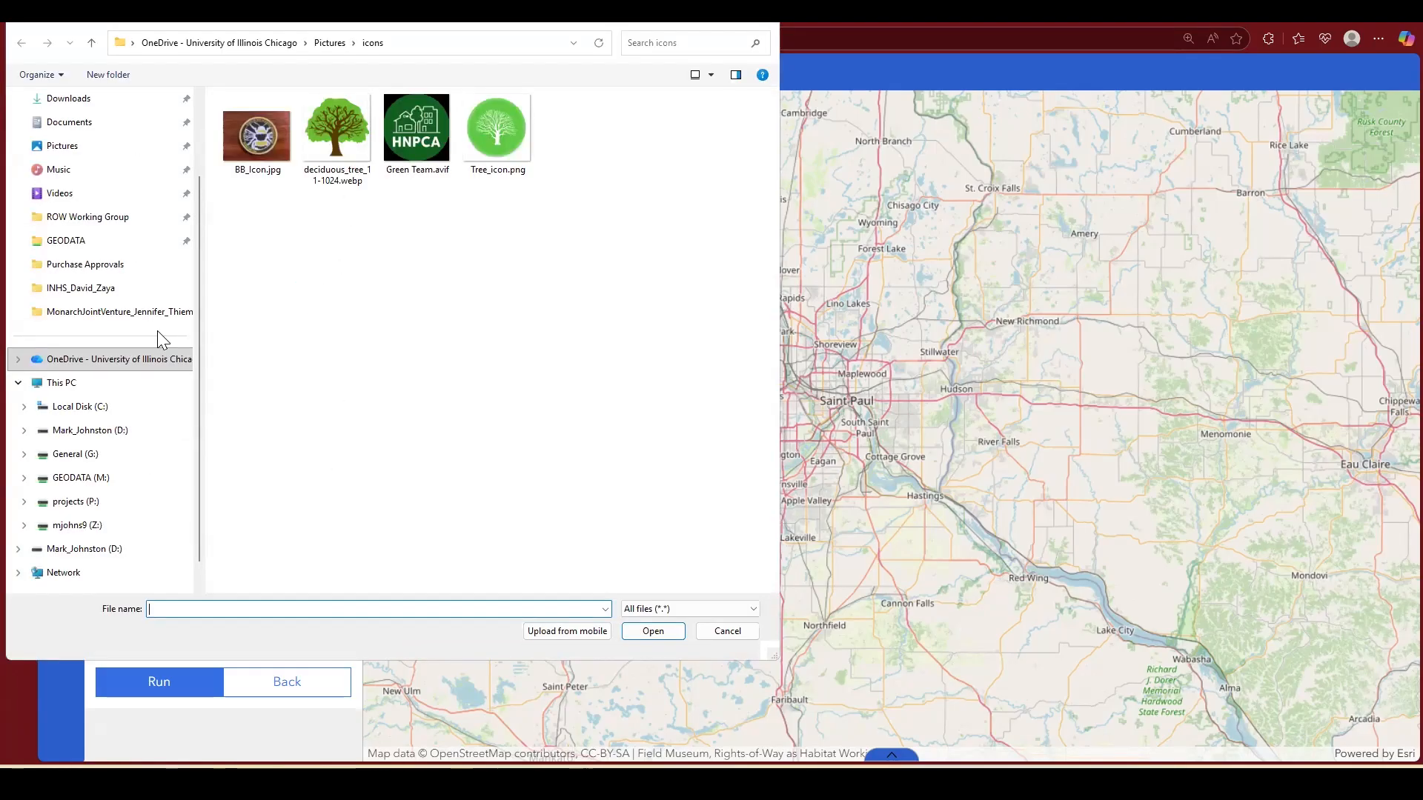
left_click(95, 101)
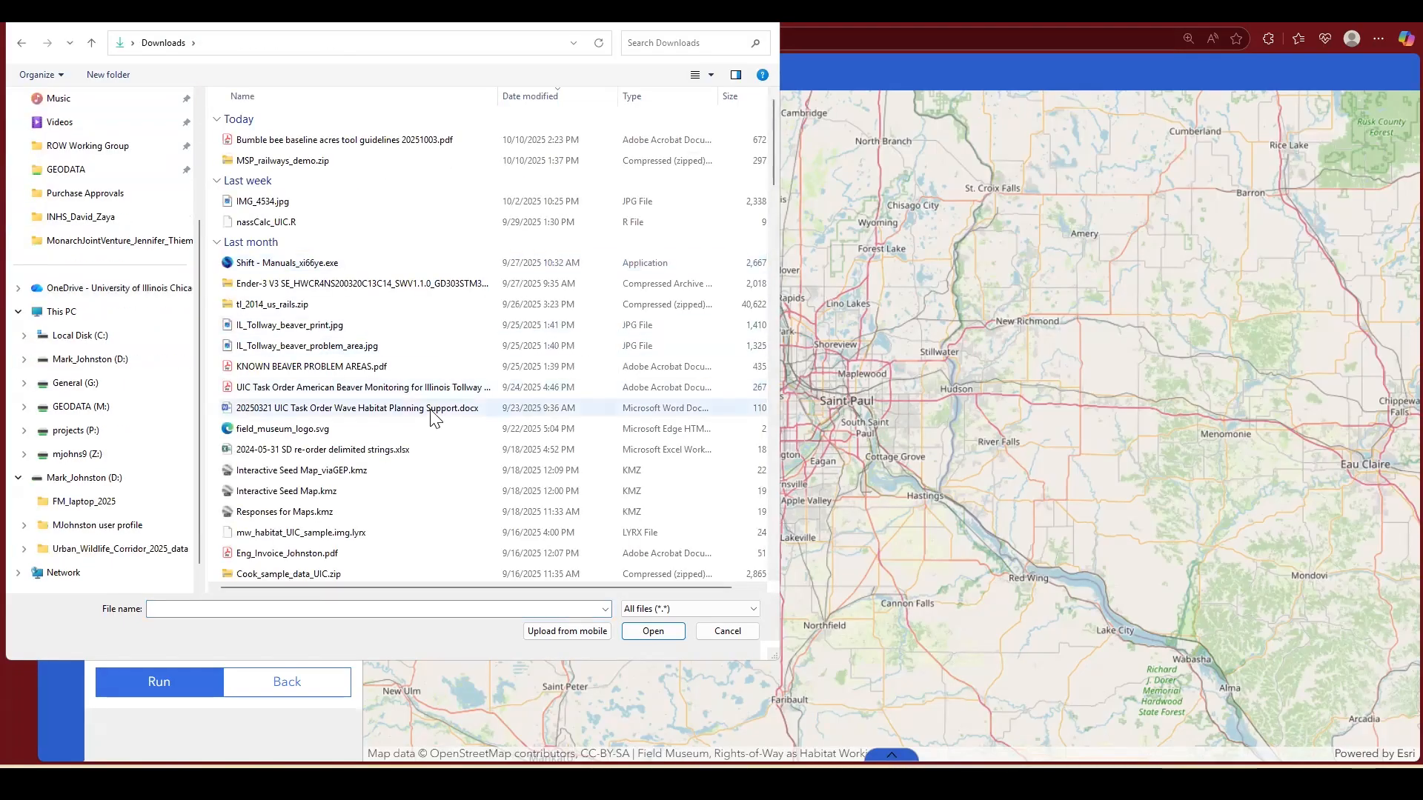
left_click(343, 164)
left_click(662, 634)
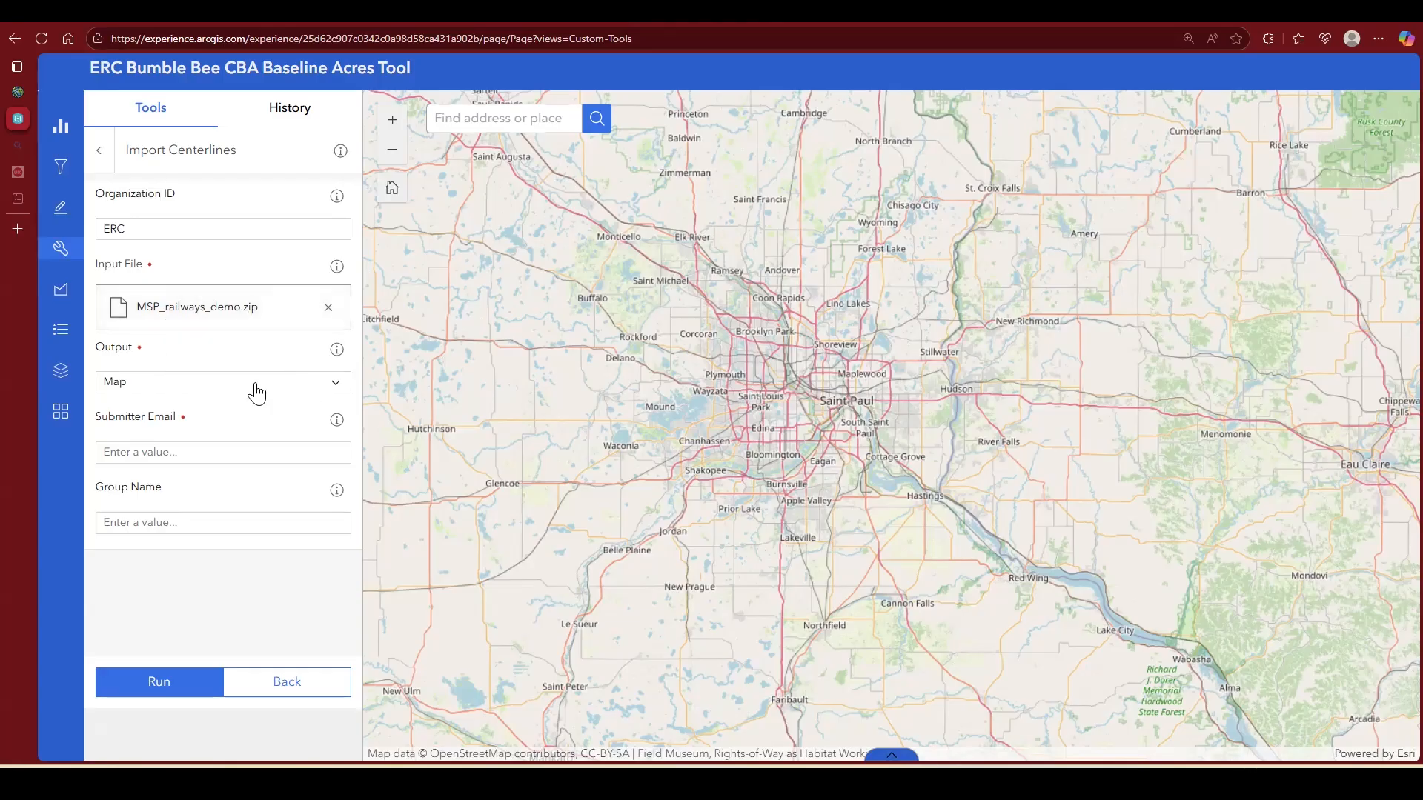
Step: Set the import output to Centerlines, fill in the submitter's email, leave the group name blank and run the tool
left_click(336, 393)
left_click(120, 426)
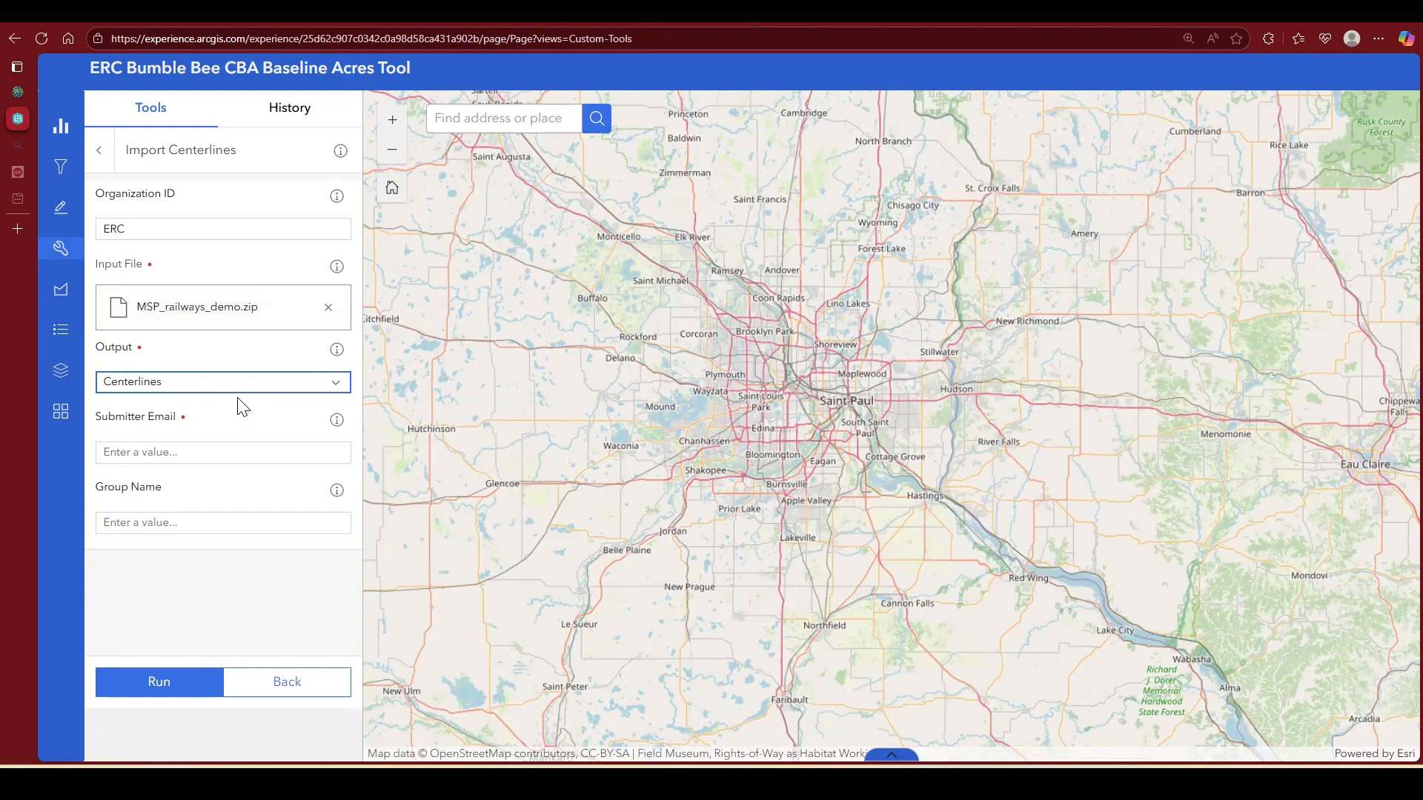
left_click(252, 460)
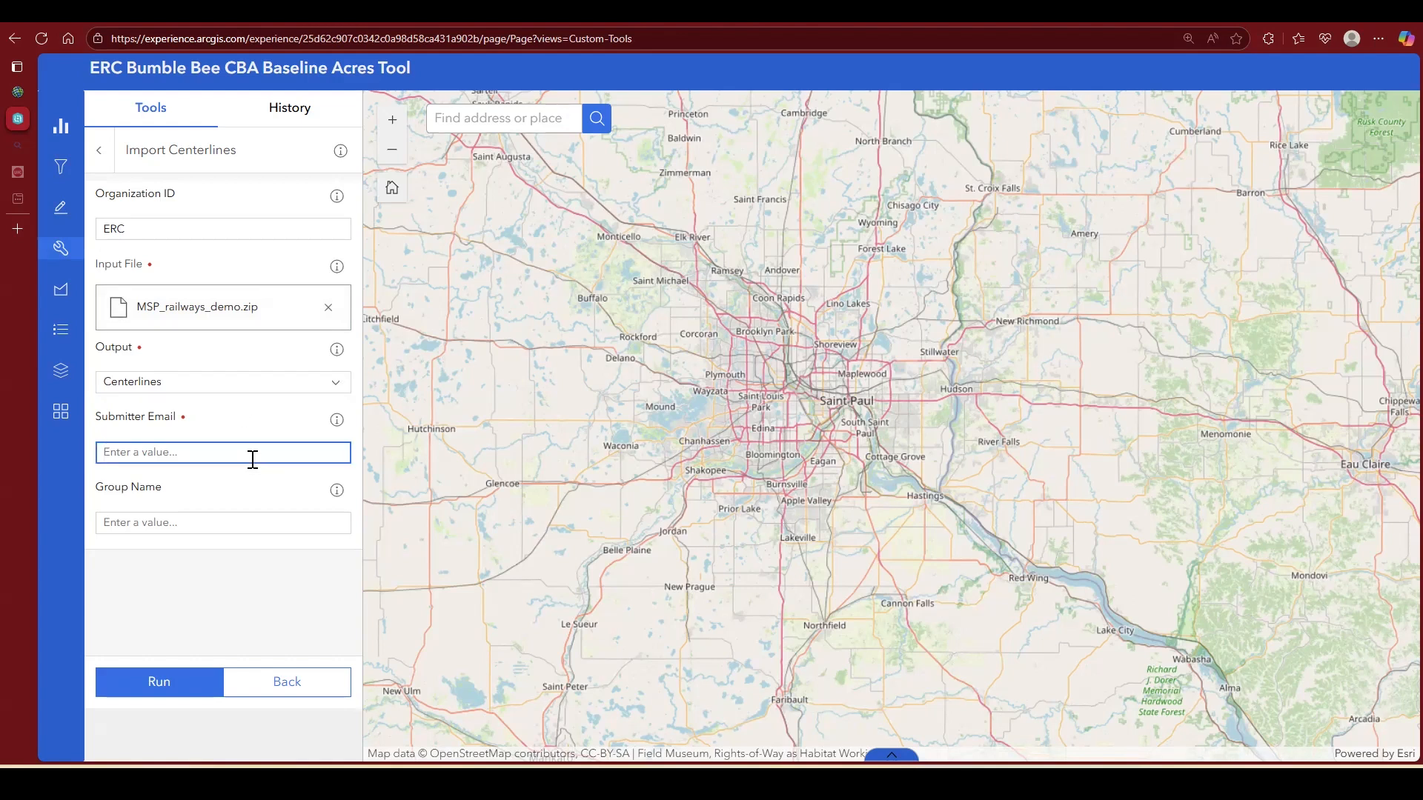
left_click(236, 524)
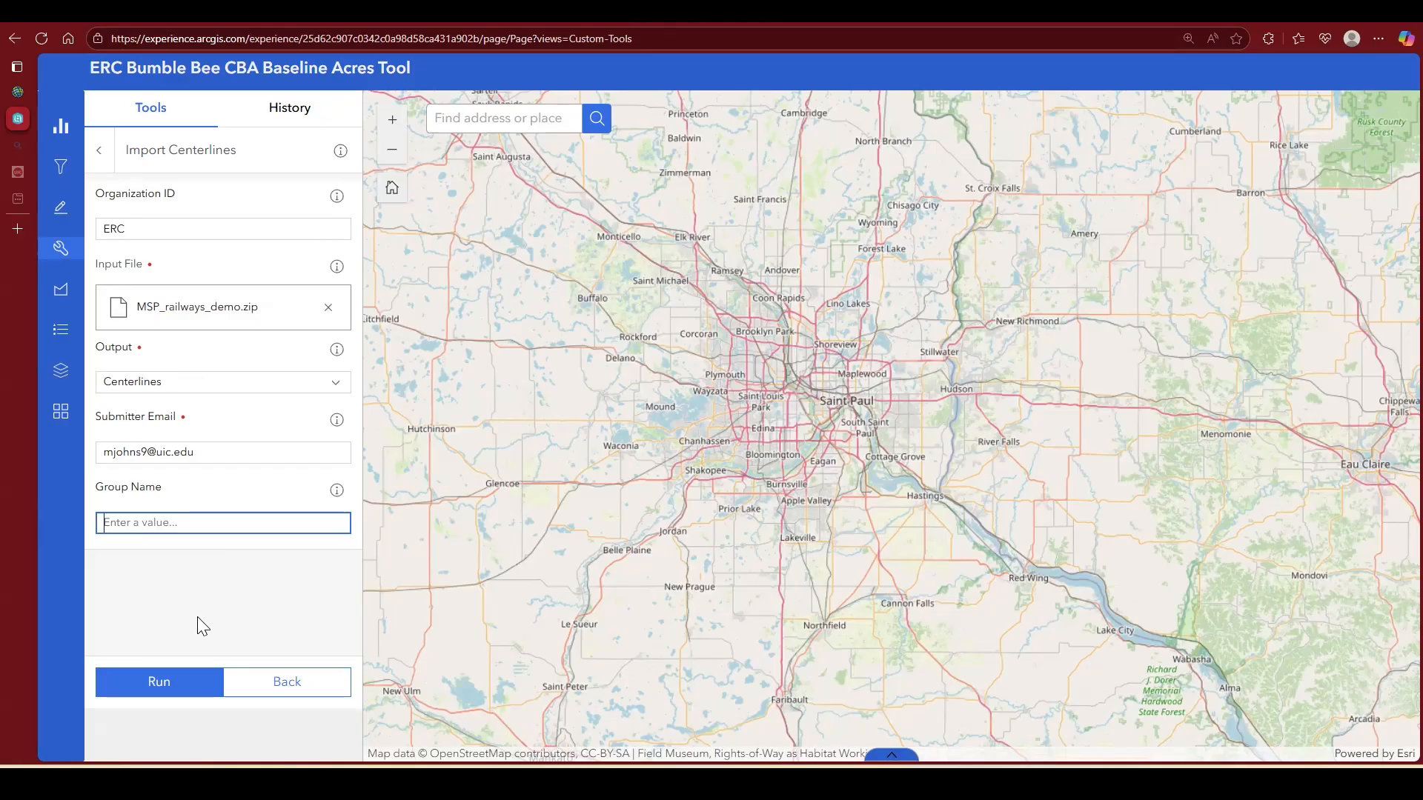
left_click(158, 689)
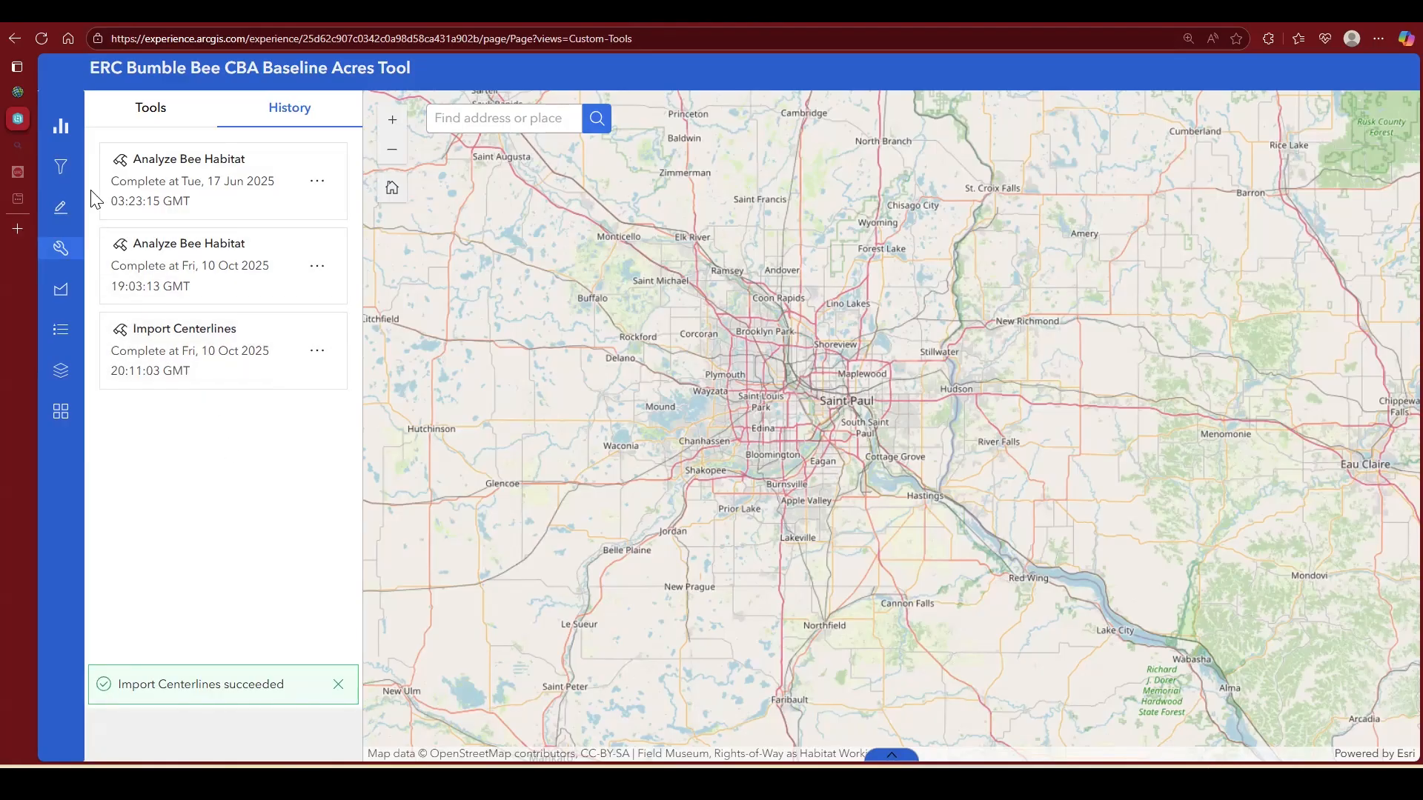
Step: Show the Centerlines layer on the map to inspect the imported railways, and hide it again
left_click(61, 370)
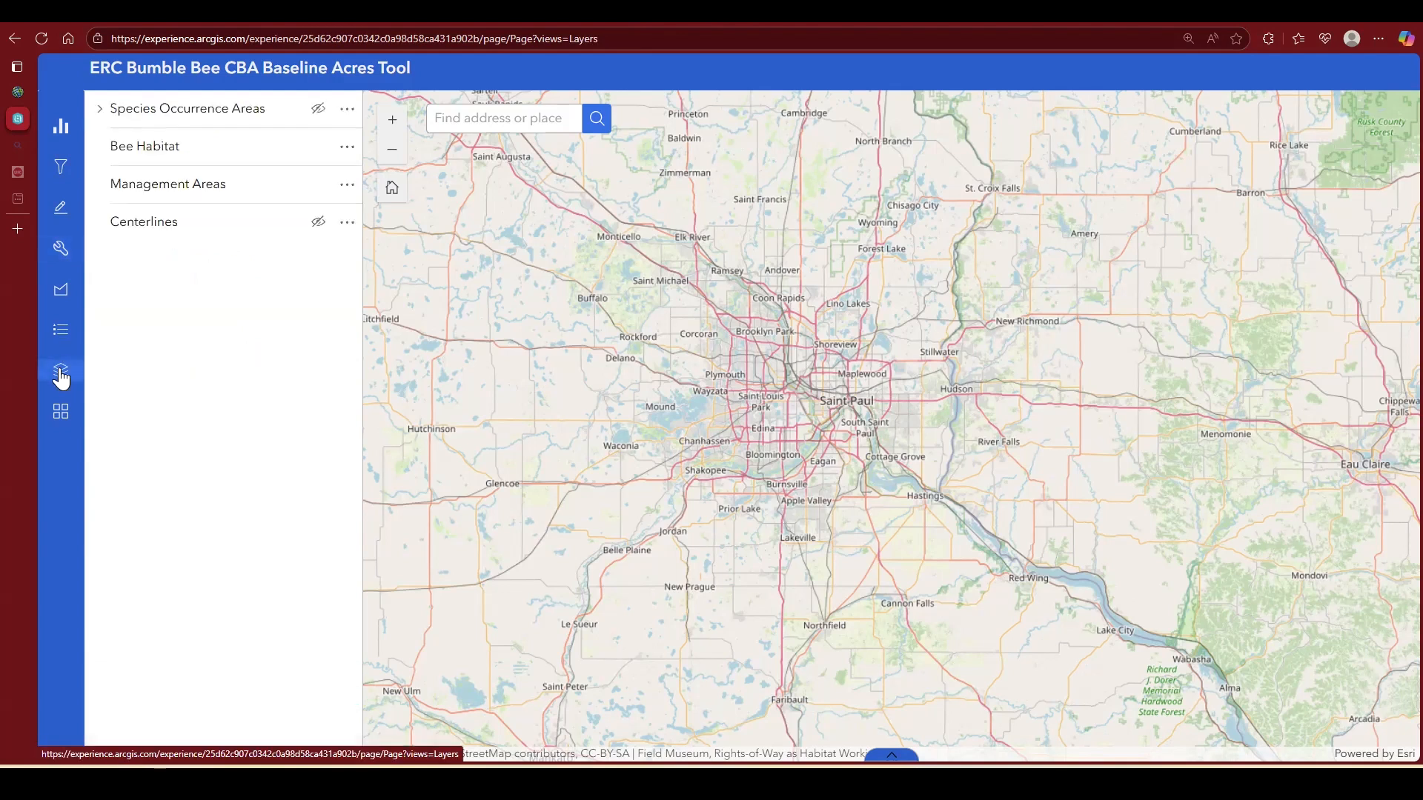
left_click(317, 226)
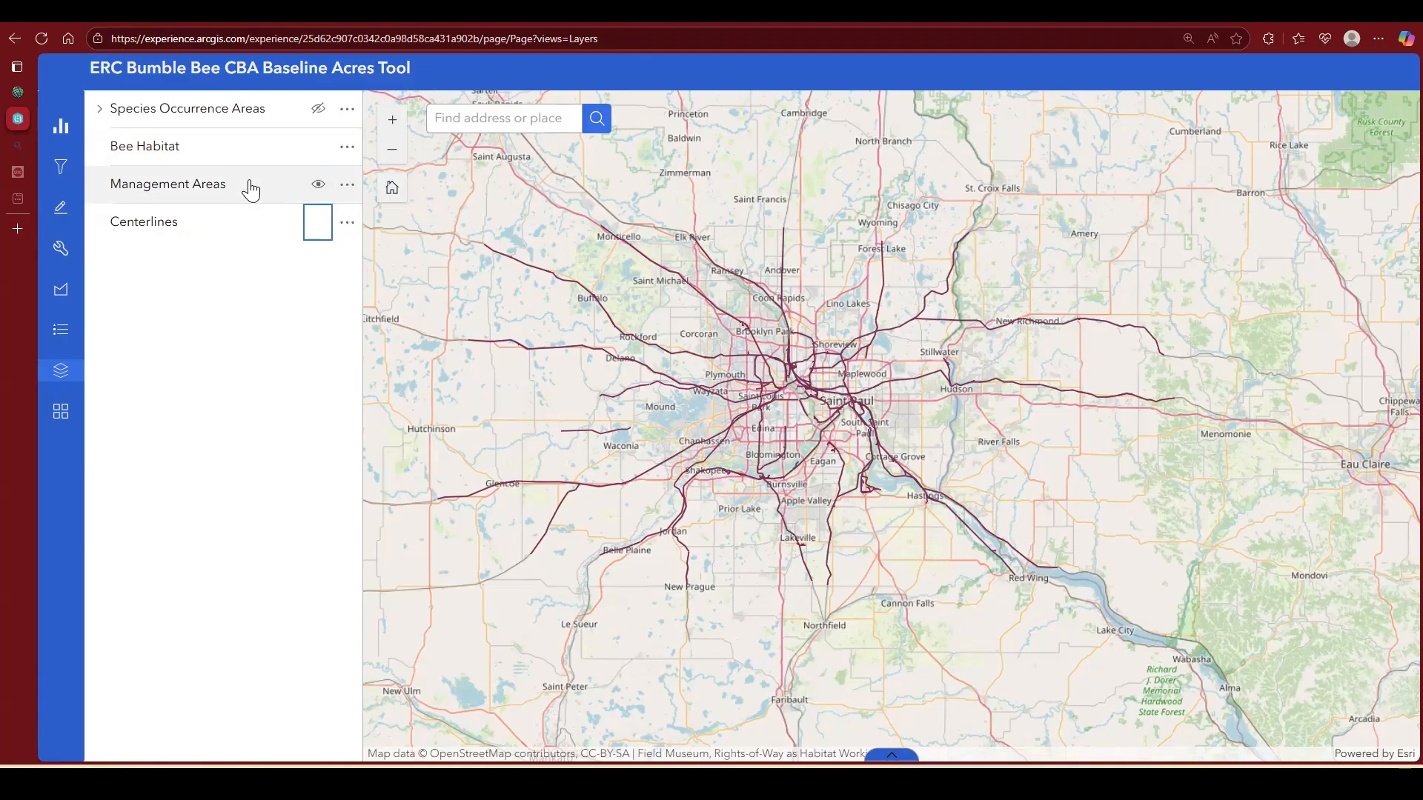
left_click(317, 224)
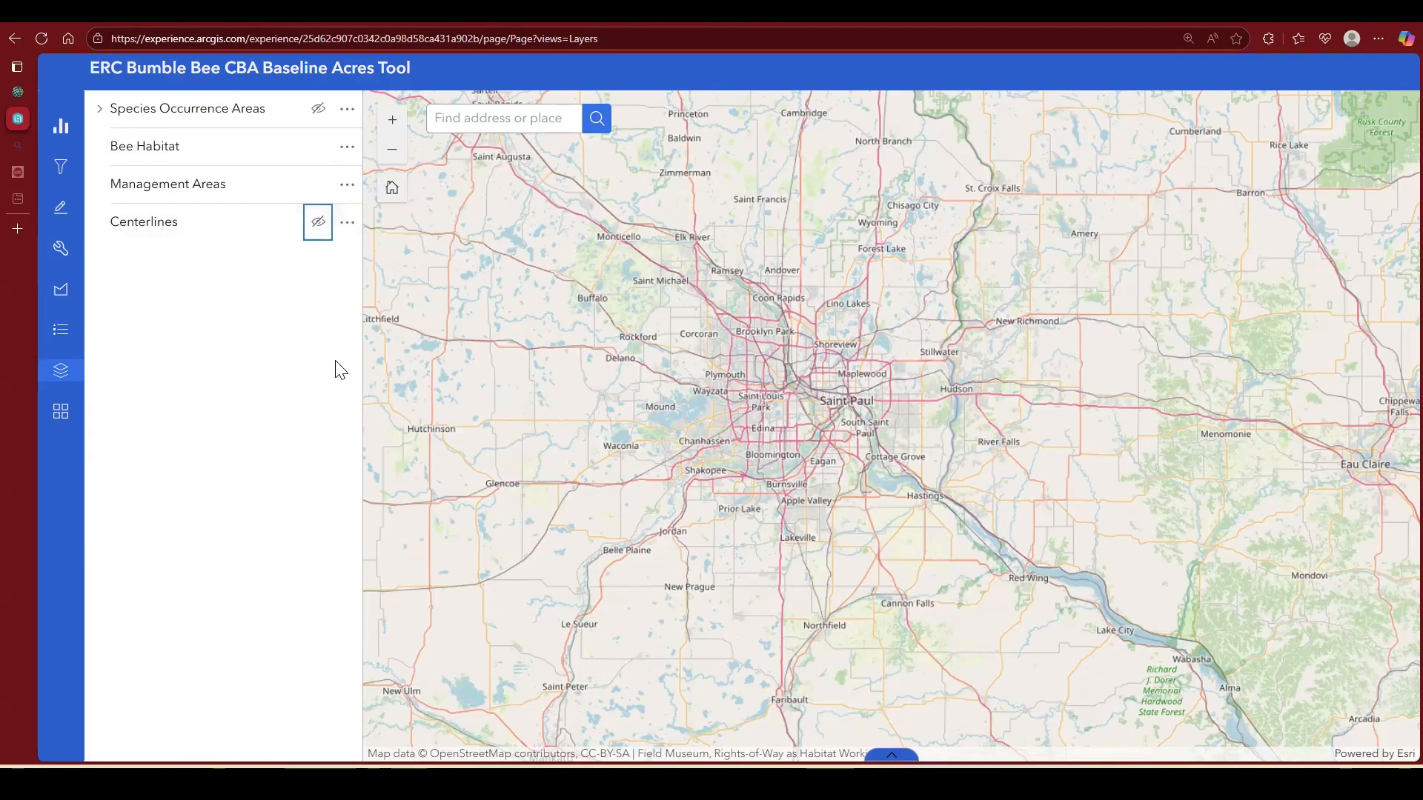
Step: Change the basemap to Human Geography Map
scroll(775, 397, "up", 2)
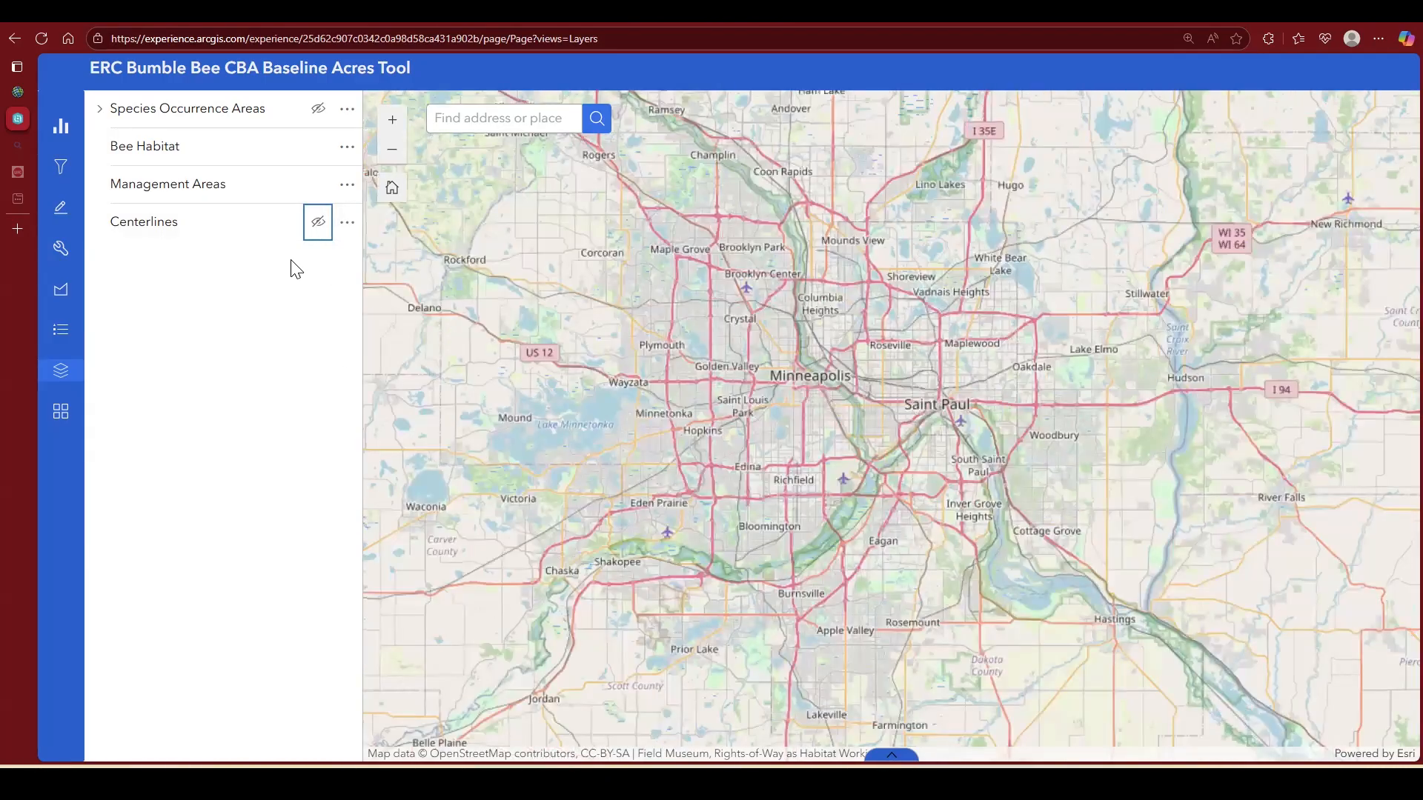
left_click(63, 415)
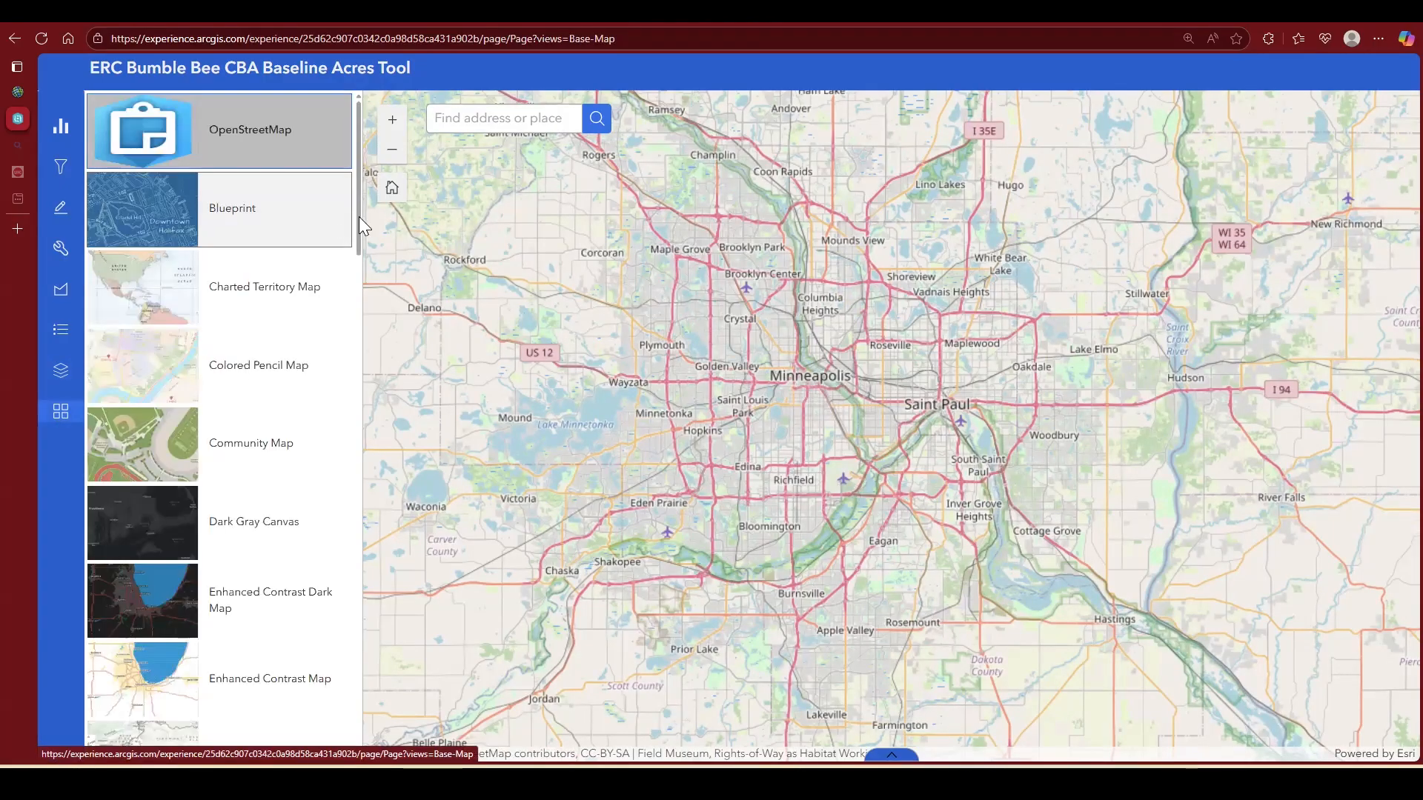
scroll(349, 297, "down", 9)
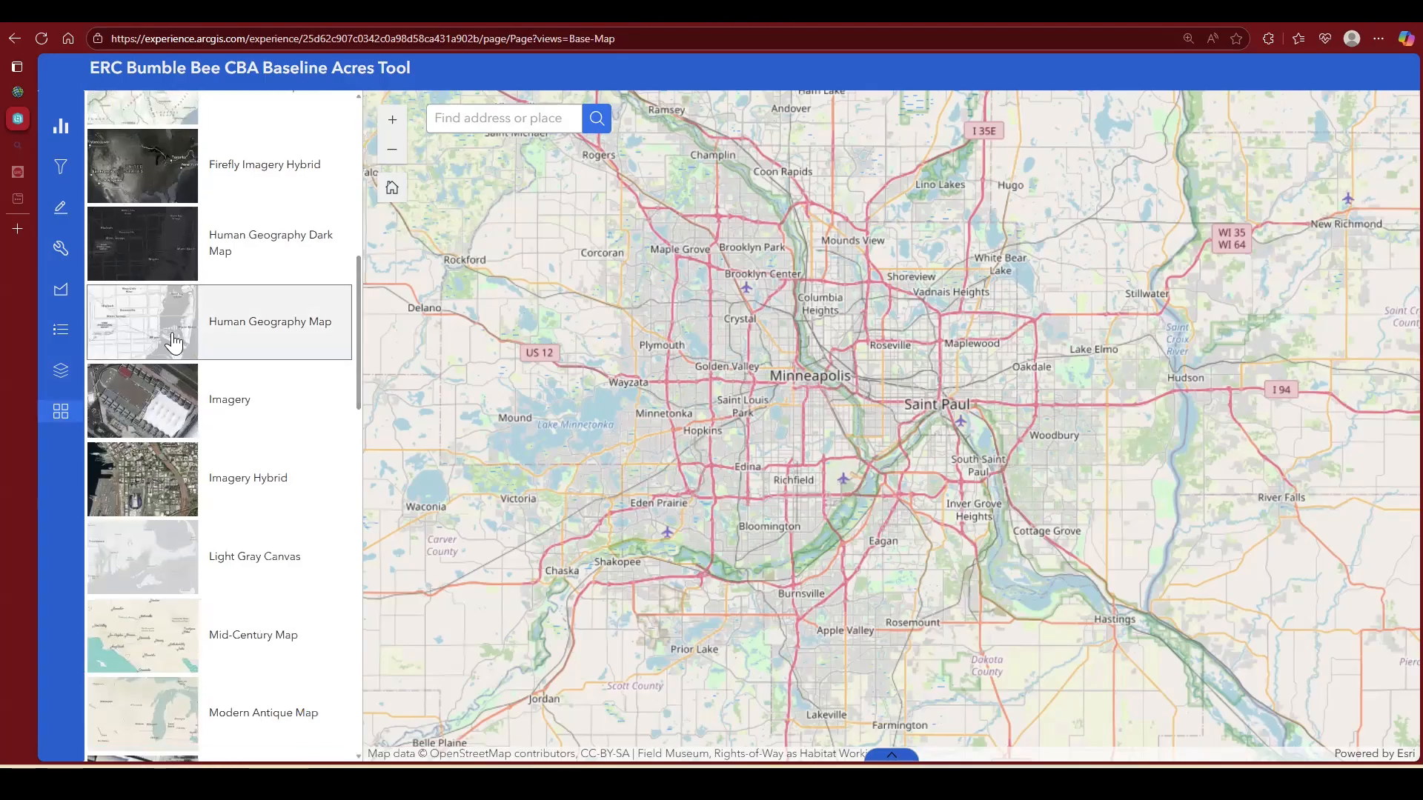
left_click(140, 319)
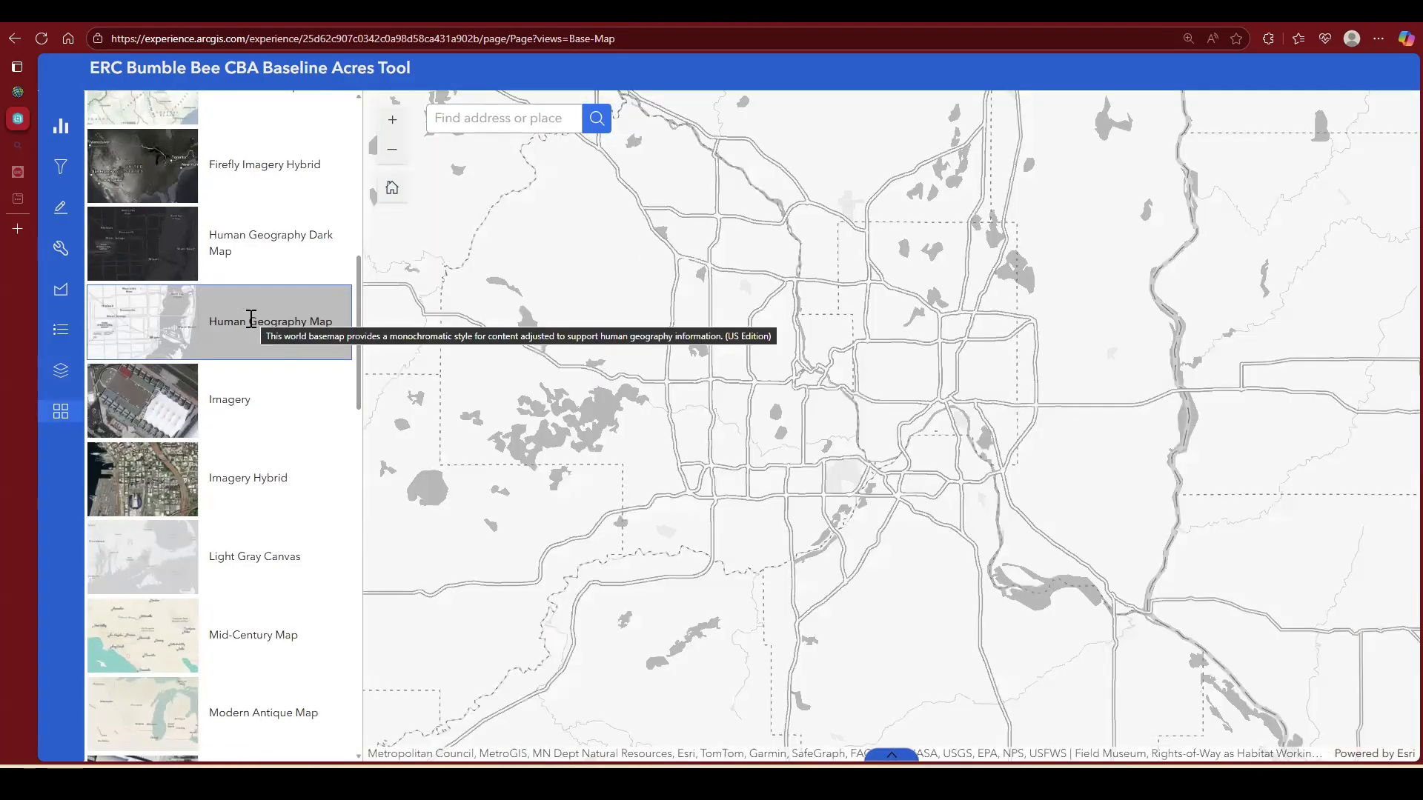
Step: Change the basemap to Light Gray Canvas
scroll(360, 312, "down", 5)
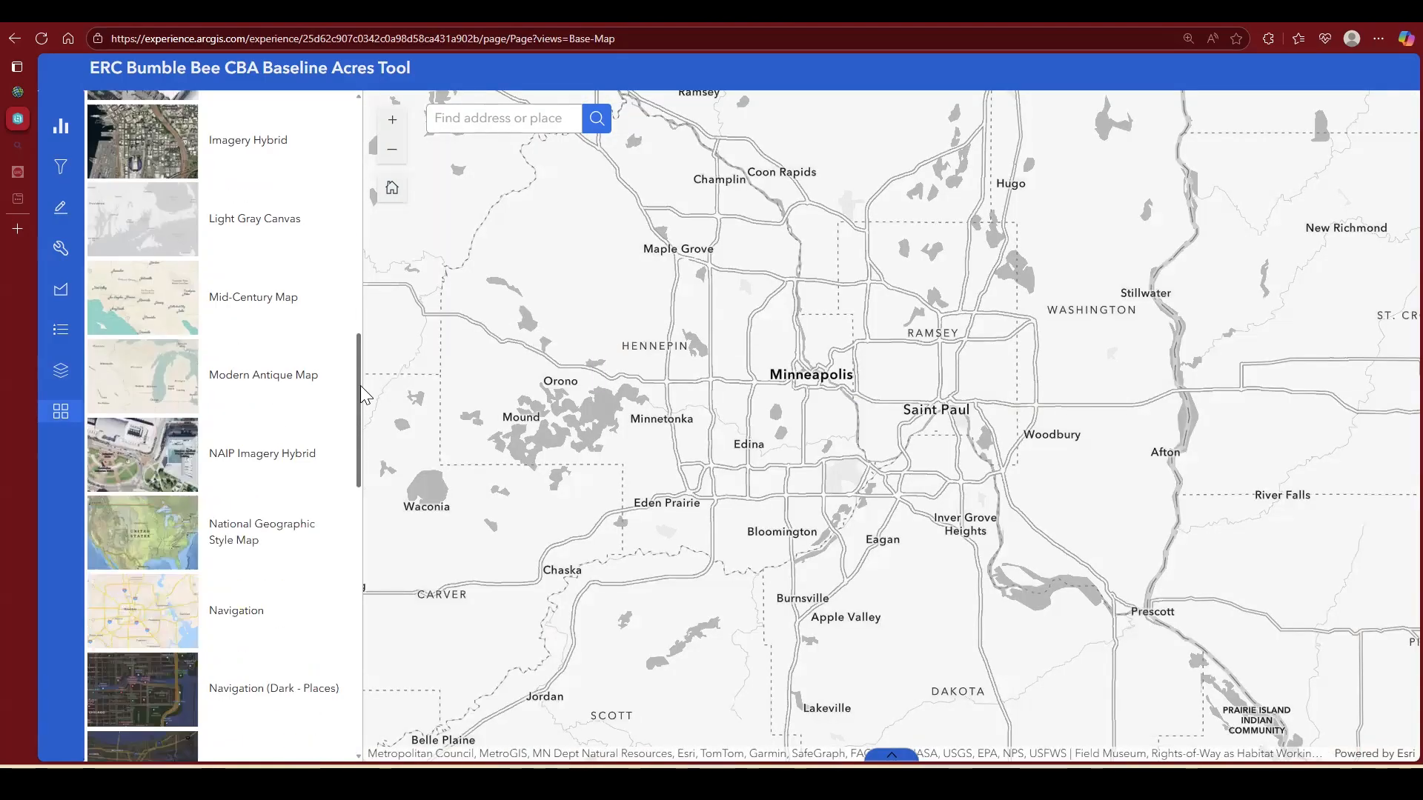
left_click(158, 209)
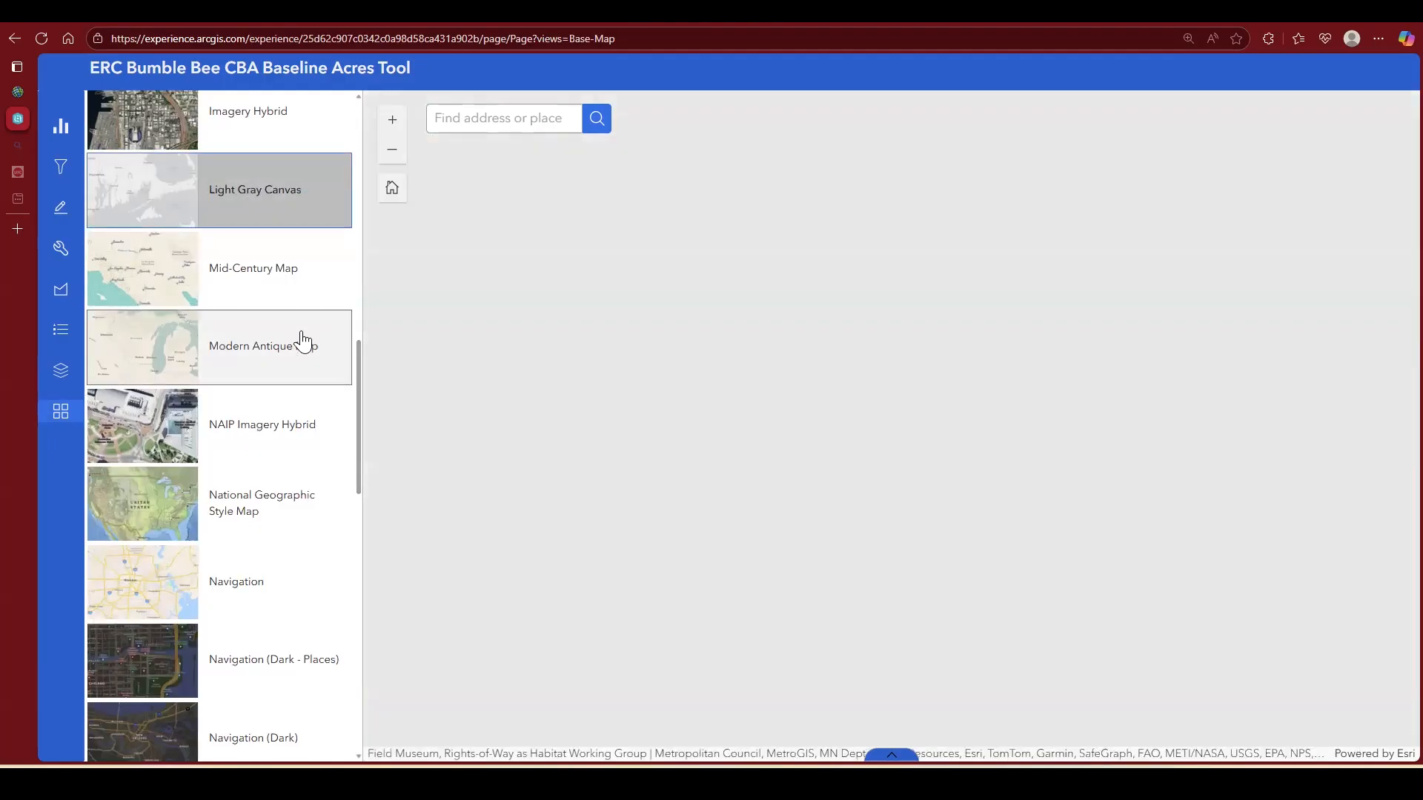
left_click_drag(356, 404, 350, 131)
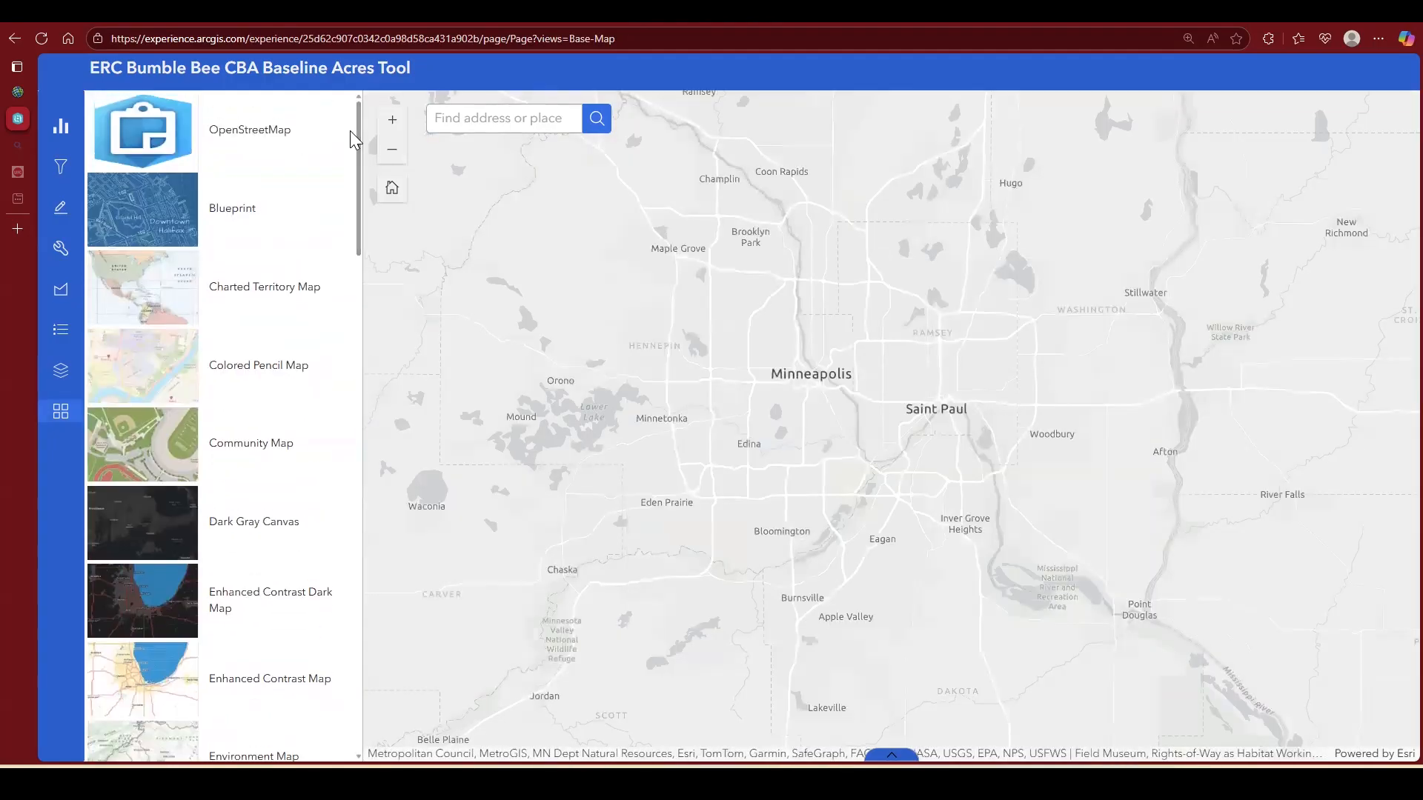
Step: Show the Centerlines layer to check how the railways look on the light gray basemap, and hide it again
left_click(63, 372)
left_click(319, 223)
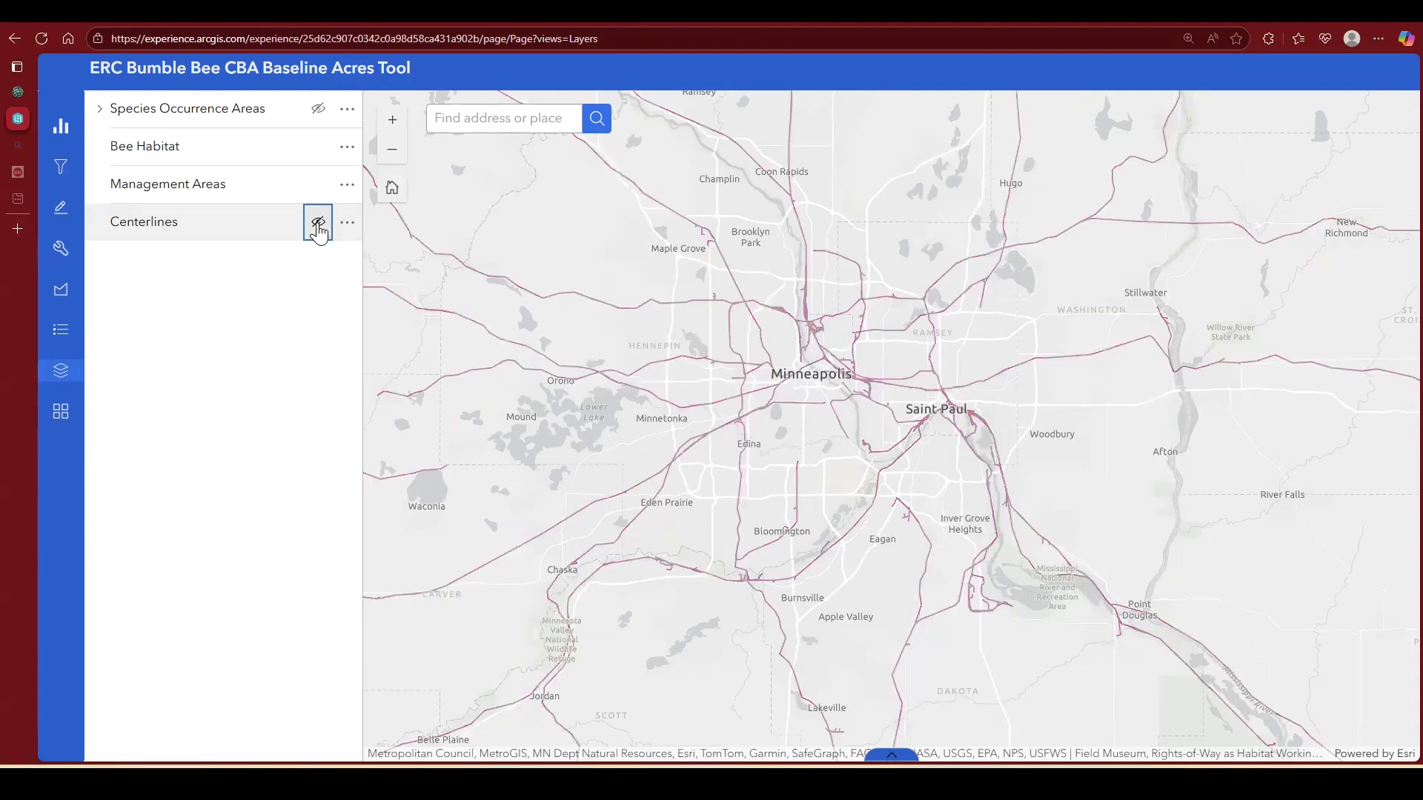
left_click(319, 225)
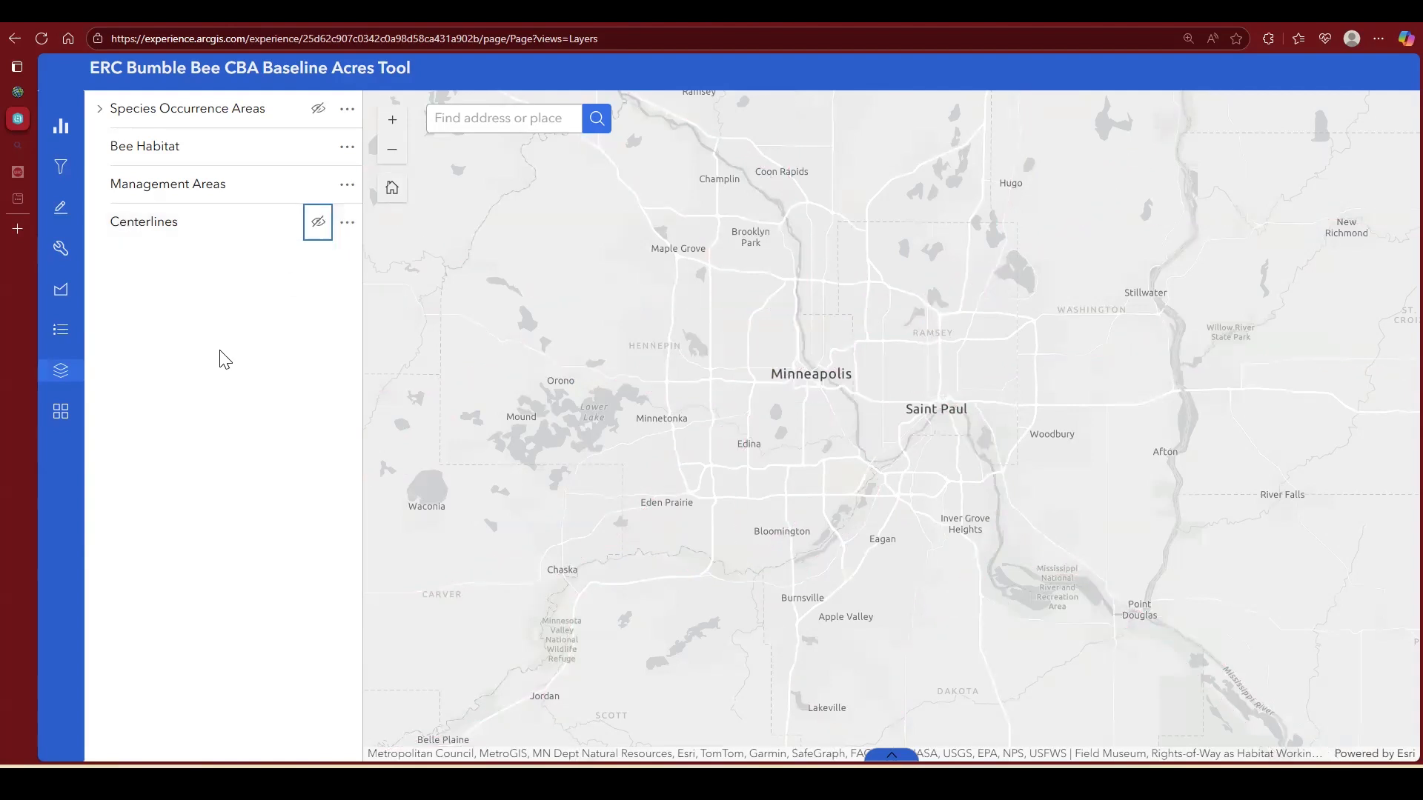
Step: Start the Buffer Centerlines tool and set its output to Management Areas
left_click(61, 249)
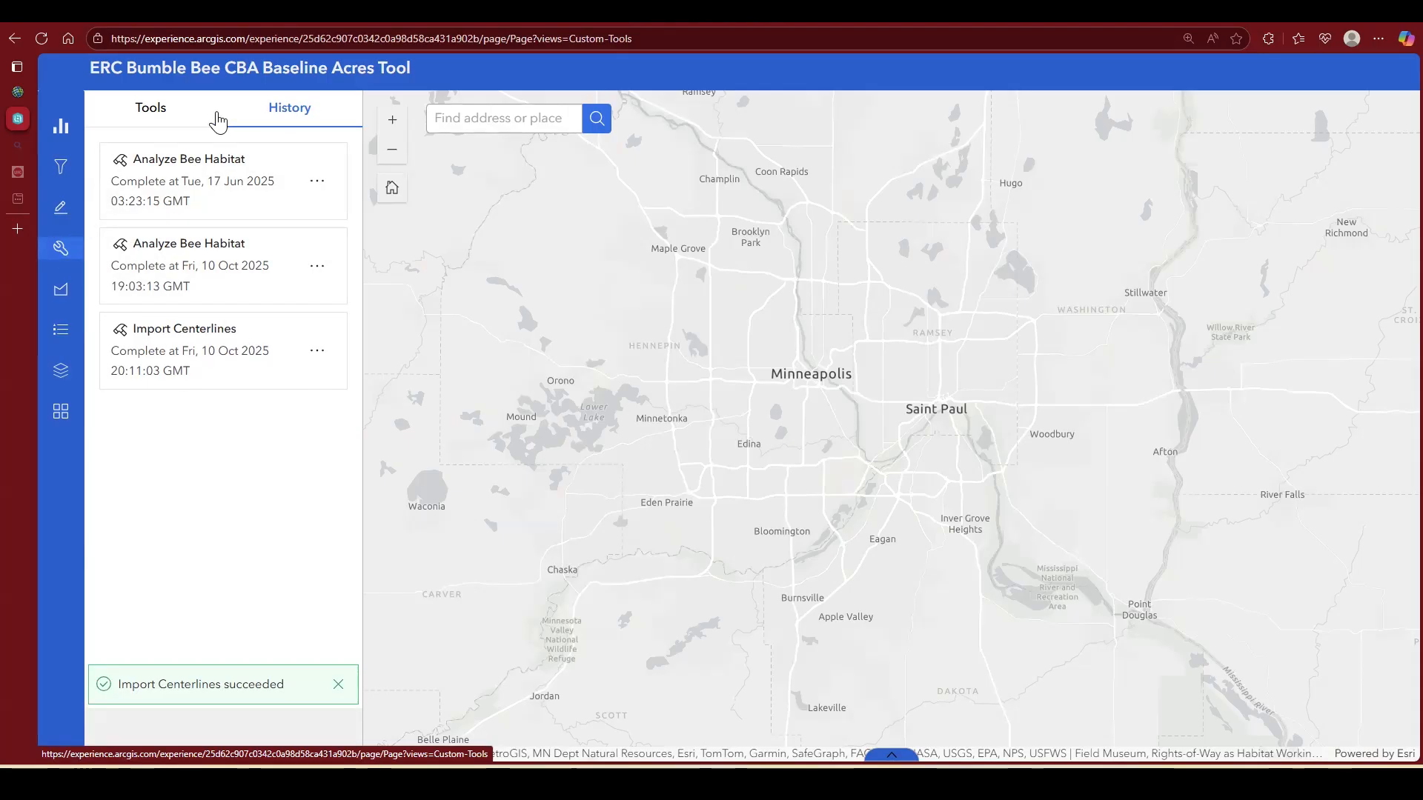
left_click(148, 111)
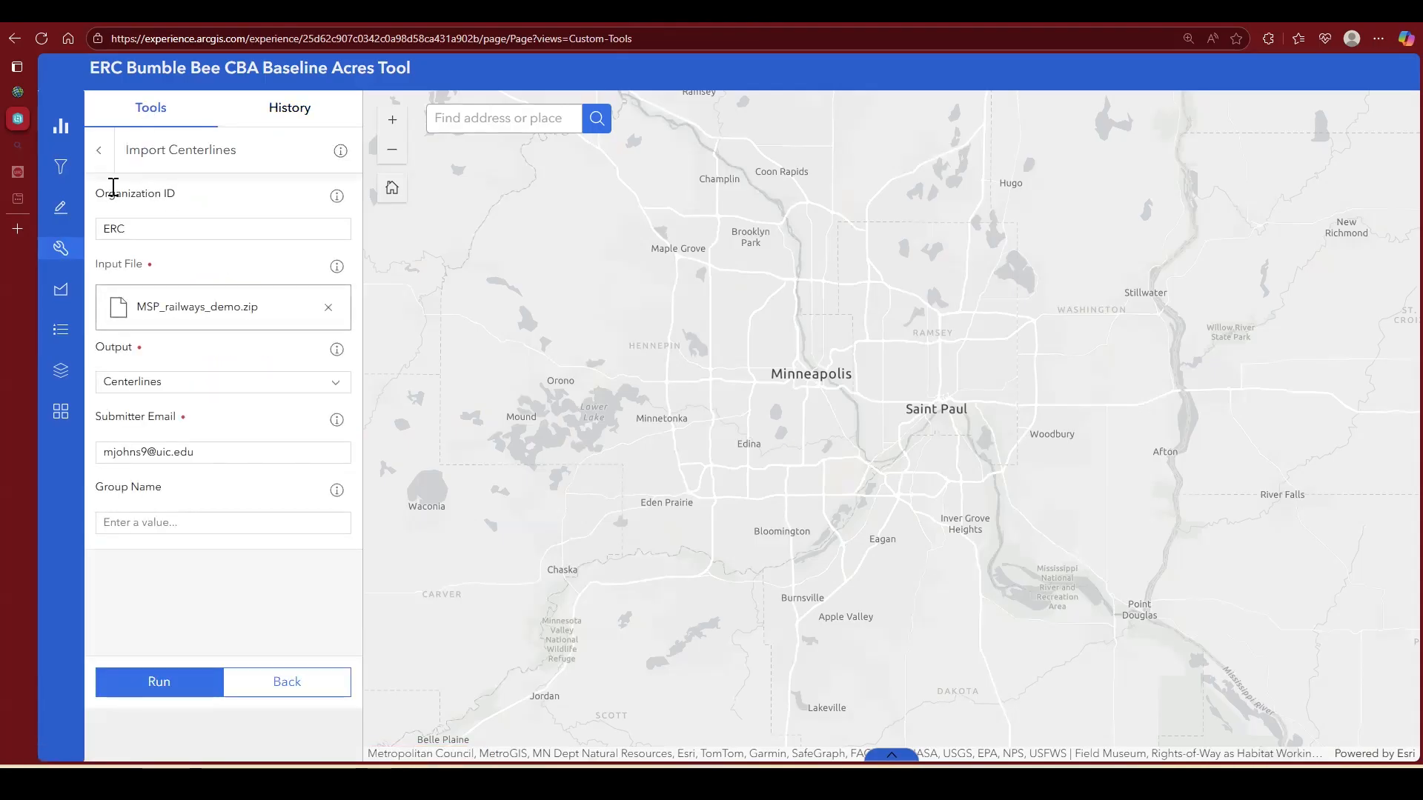
left_click(100, 152)
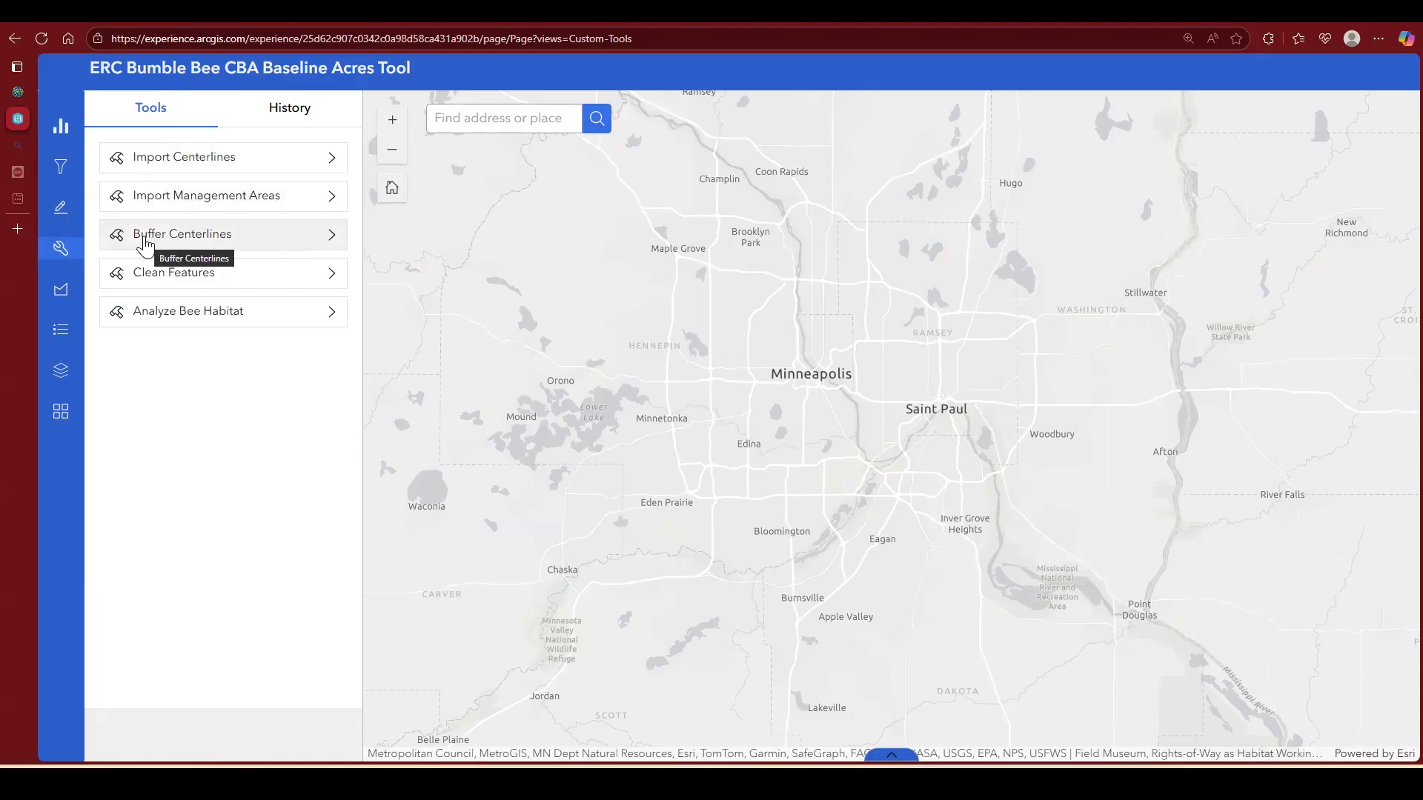
left_click(326, 245)
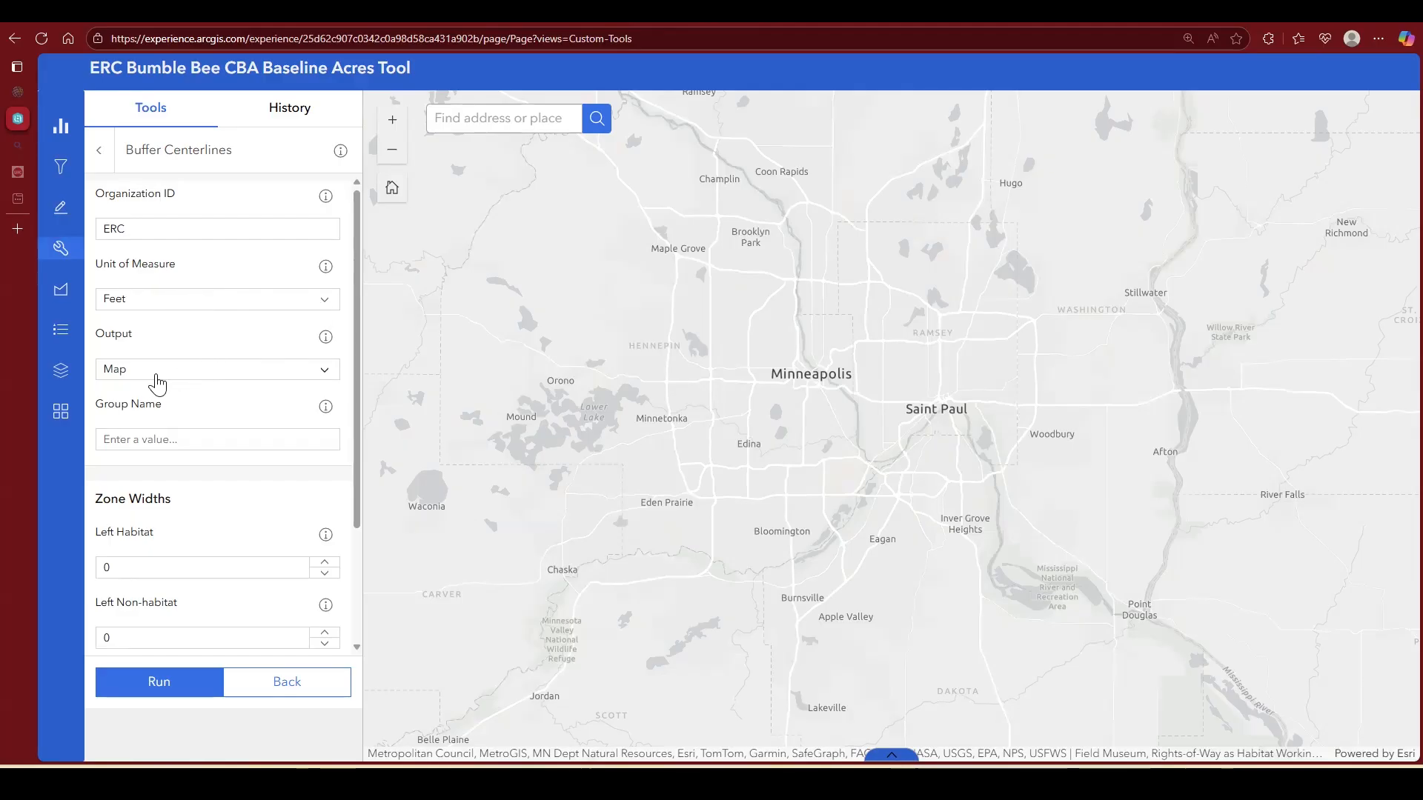
left_click(324, 376)
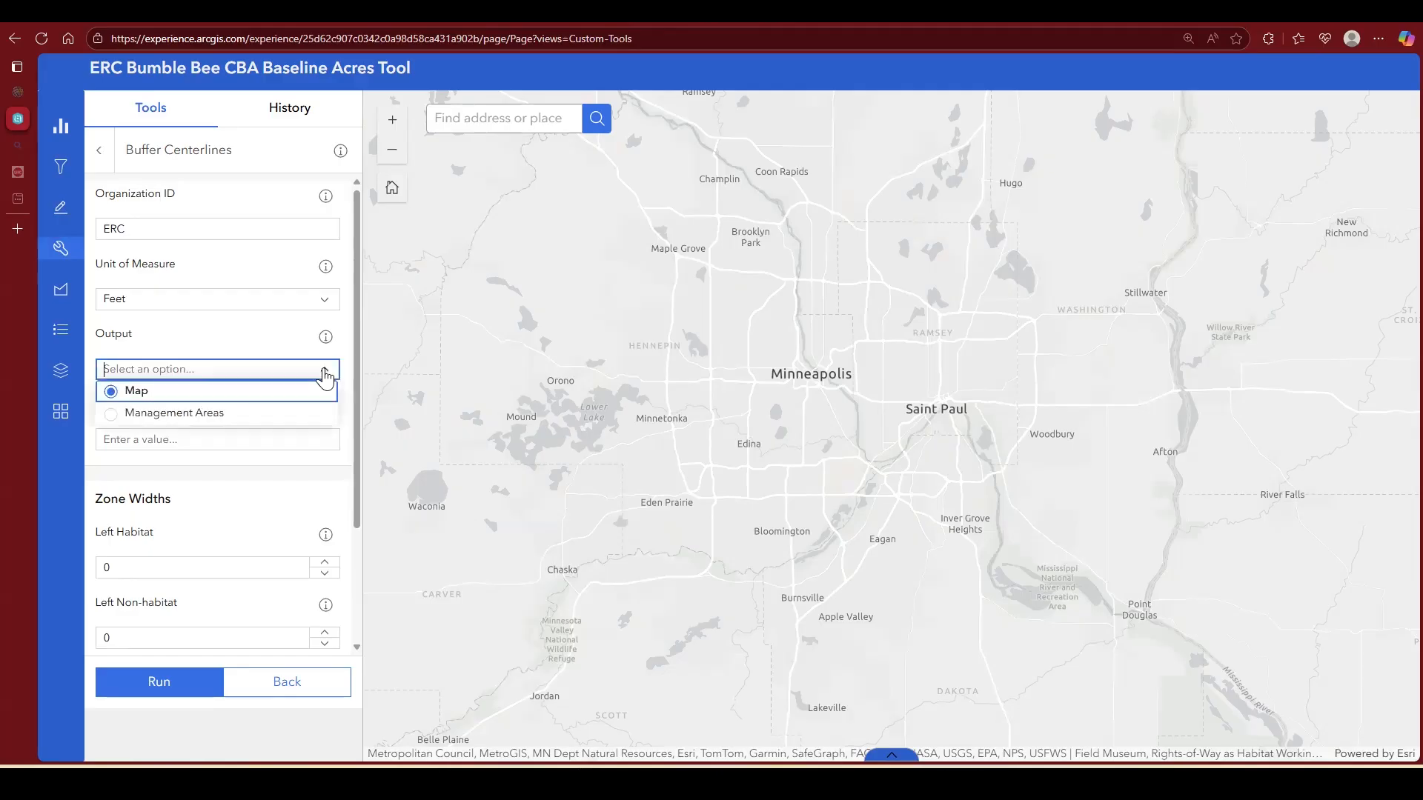
left_click(114, 421)
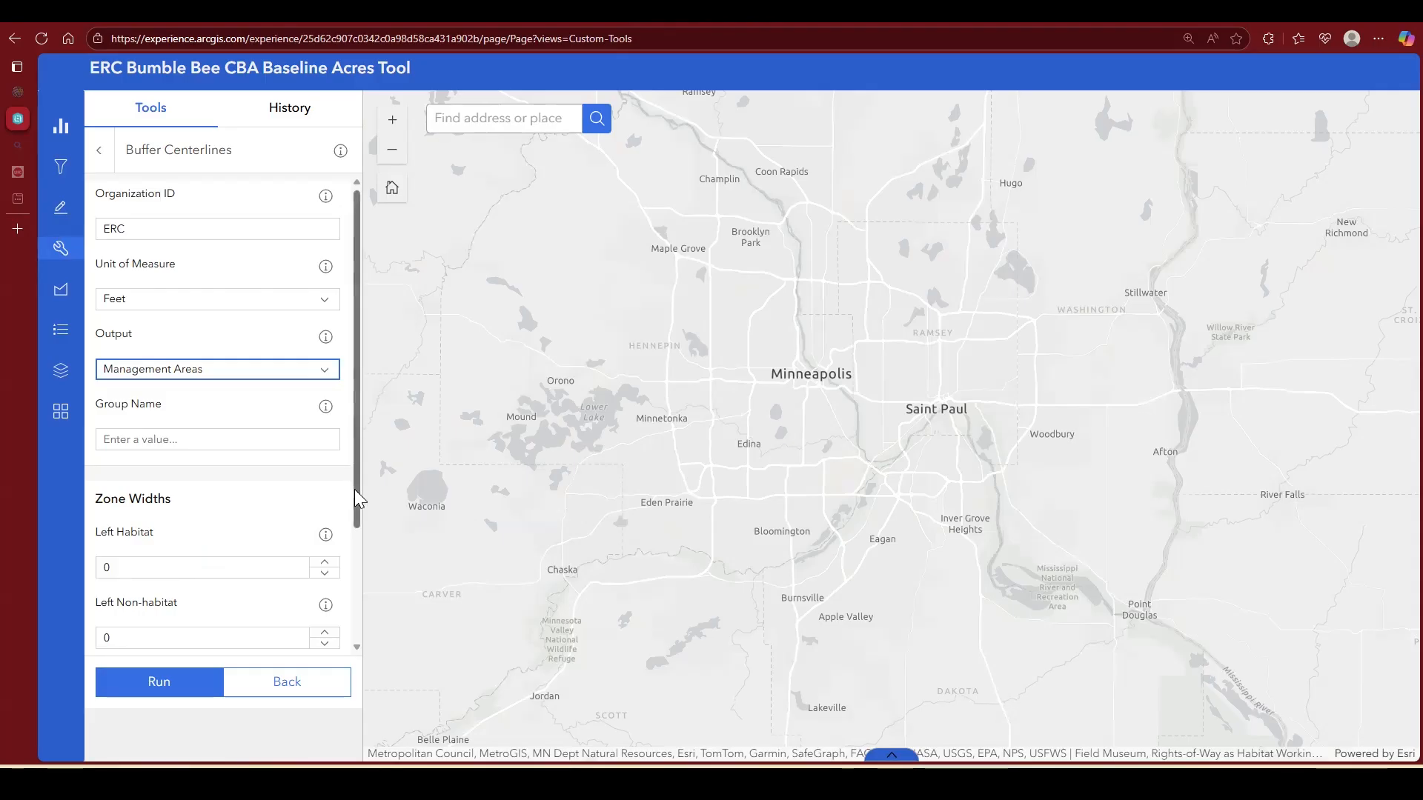
Step: Set the left zone widths to 75 feet for habitat and 30 feet for non-habitat
left_click_drag(357, 488, 352, 656)
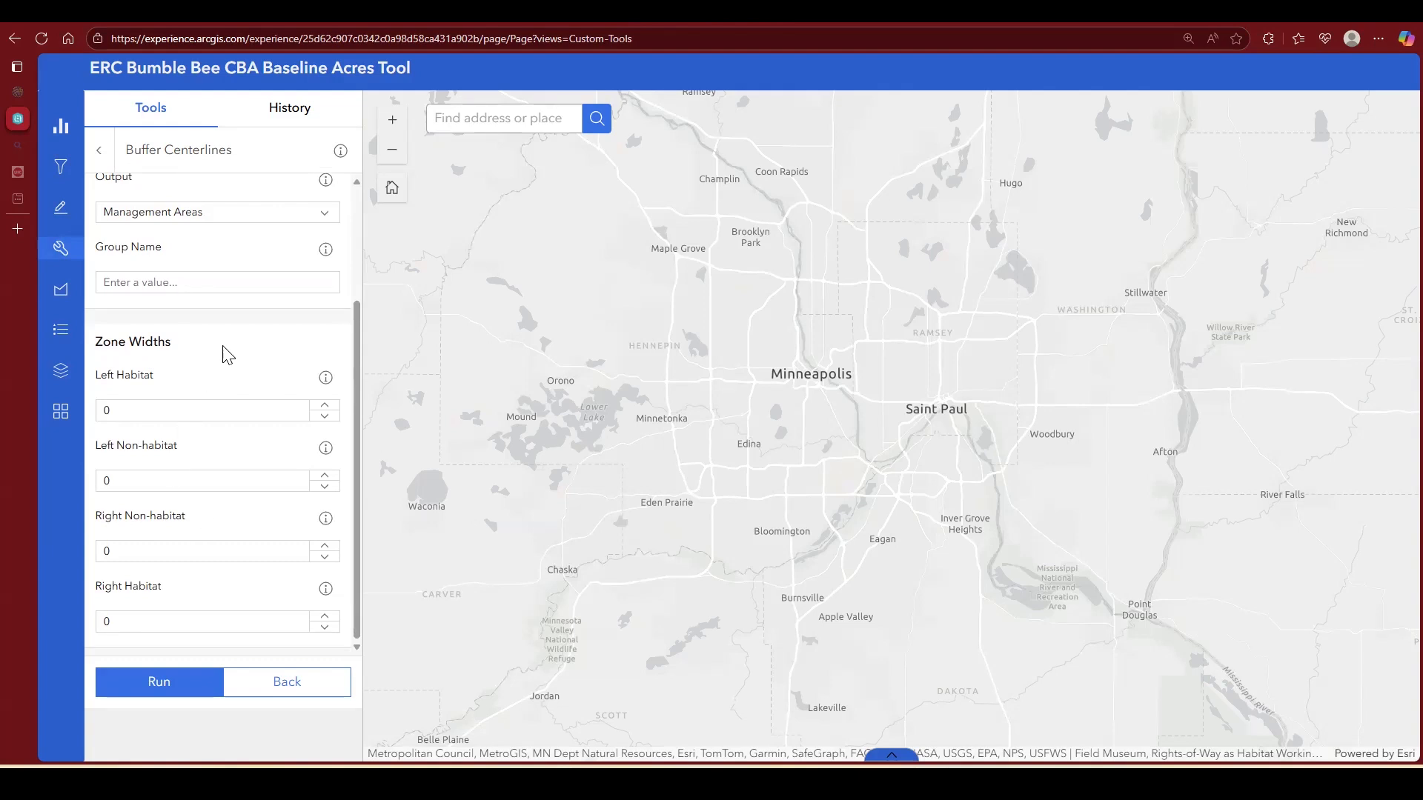
left_click(131, 417)
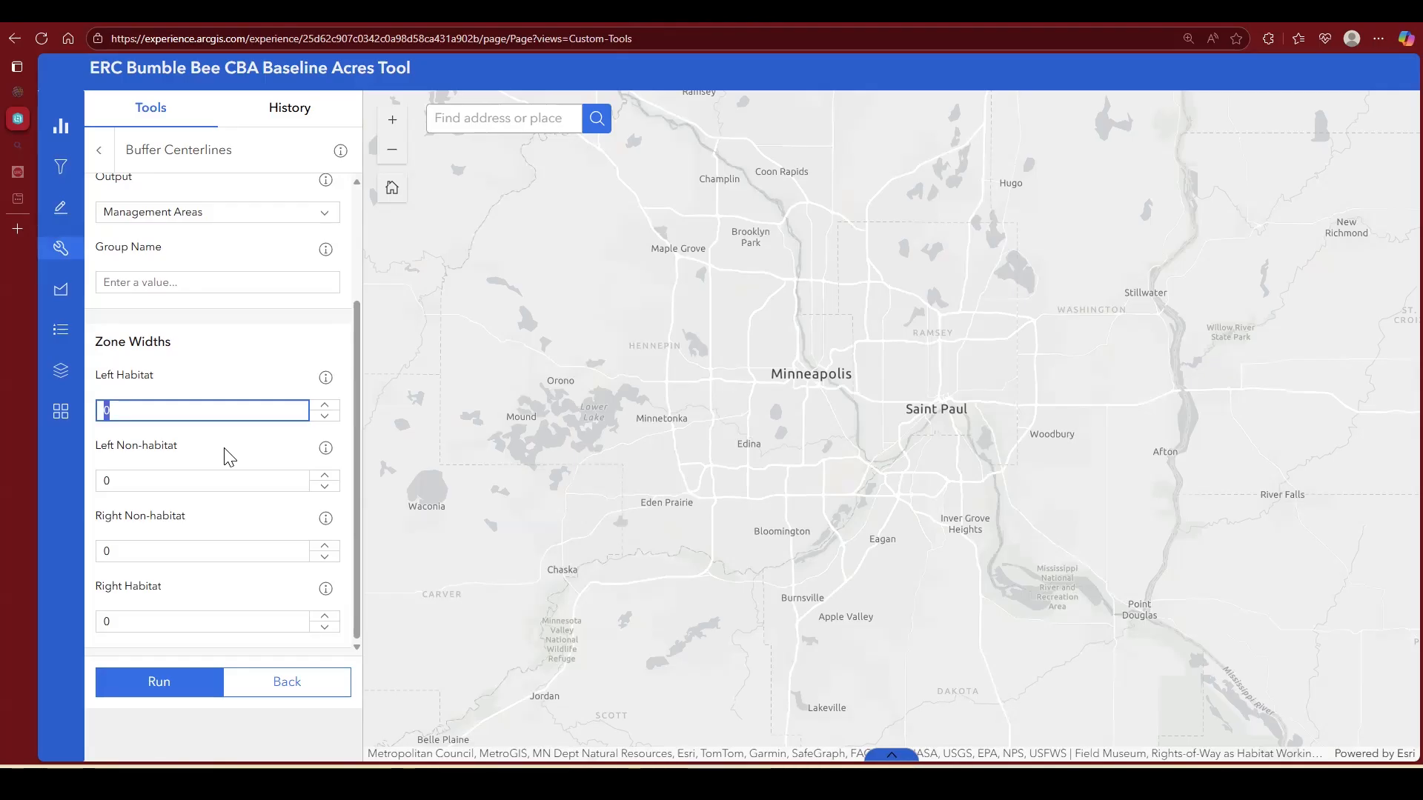
type("75")
left_click(164, 481)
left_click_drag(164, 481, 74, 470)
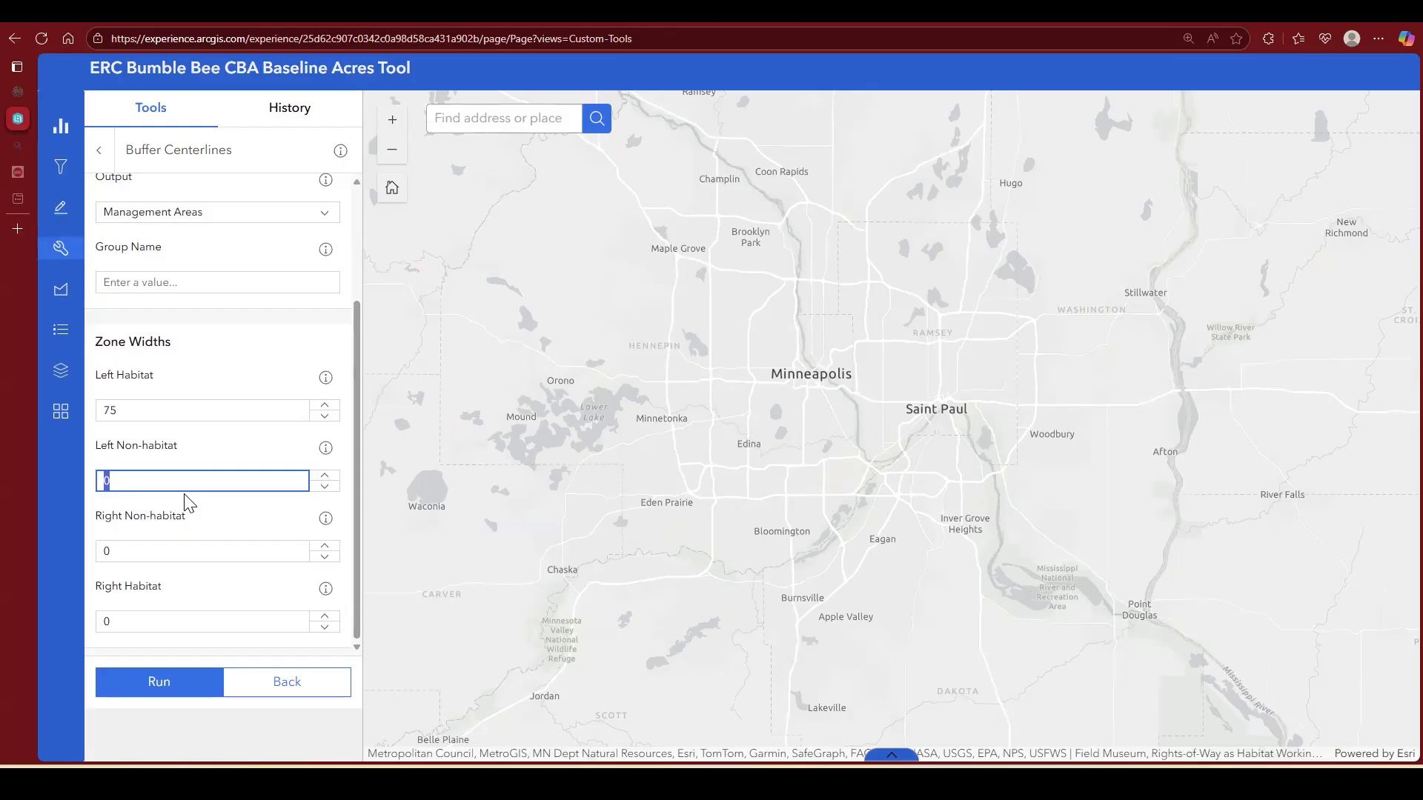
type("30")
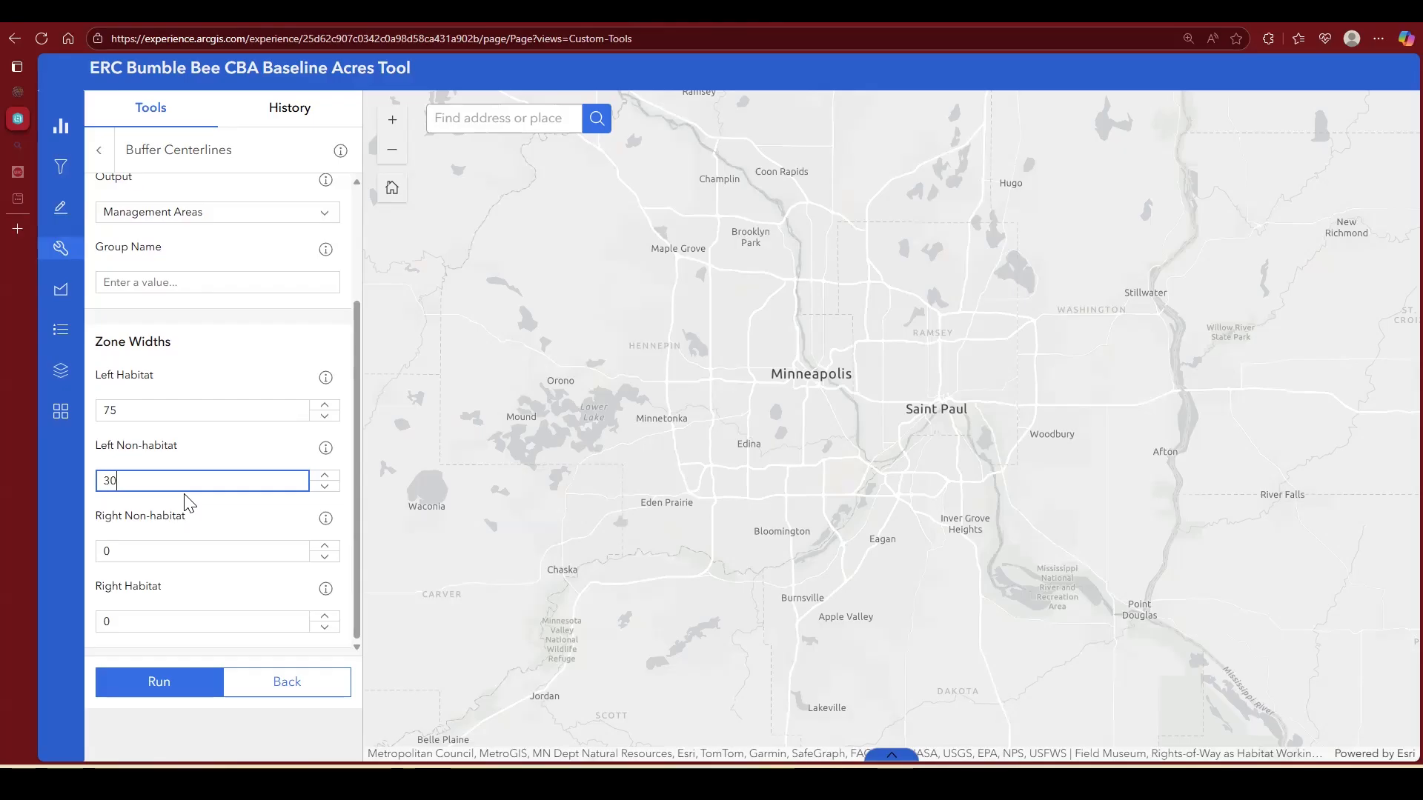
Step: Set the right zone widths to 30 feet for non-habitat and 75 feet for habitat, and run the buffer tool
double_click(149, 554)
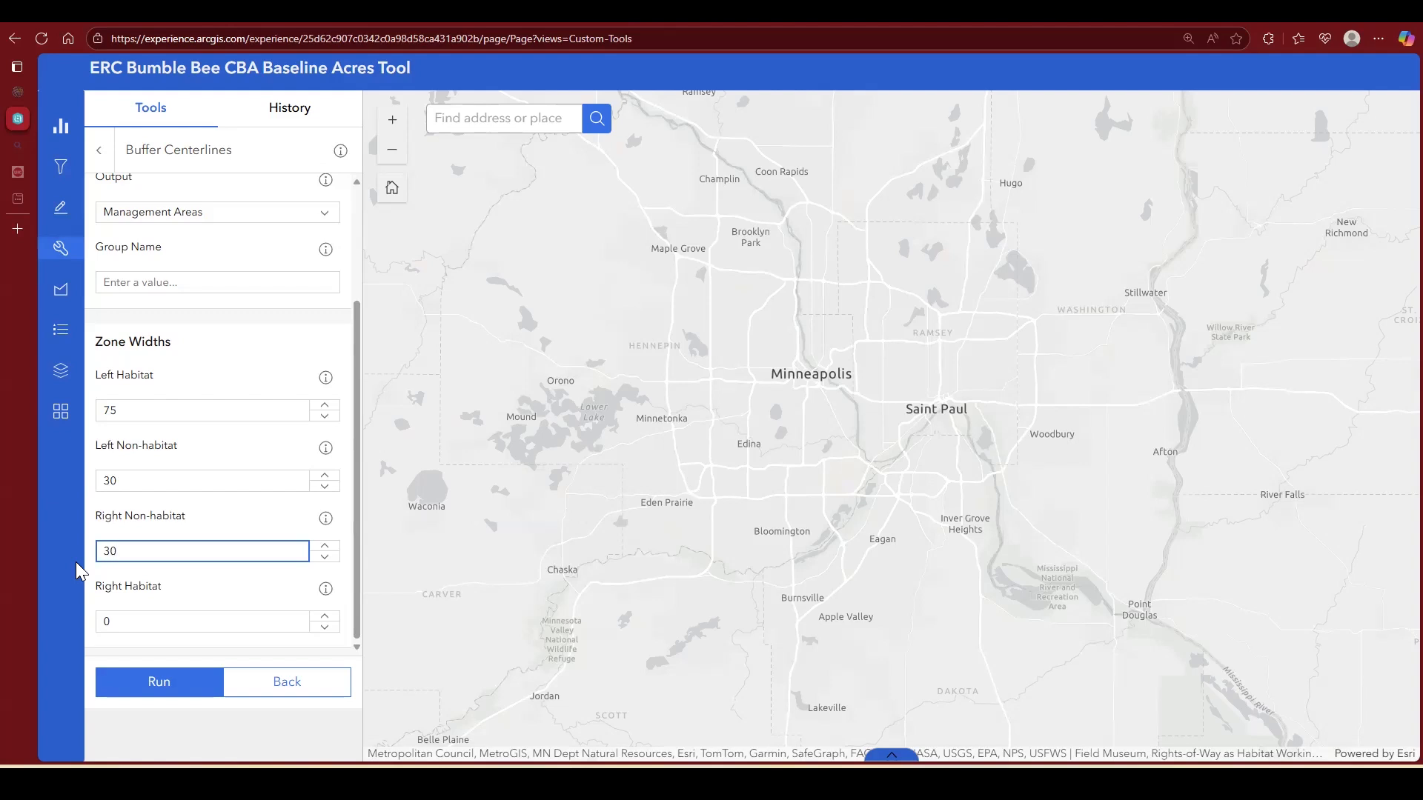
left_click(164, 627)
double_click(164, 626)
type("75")
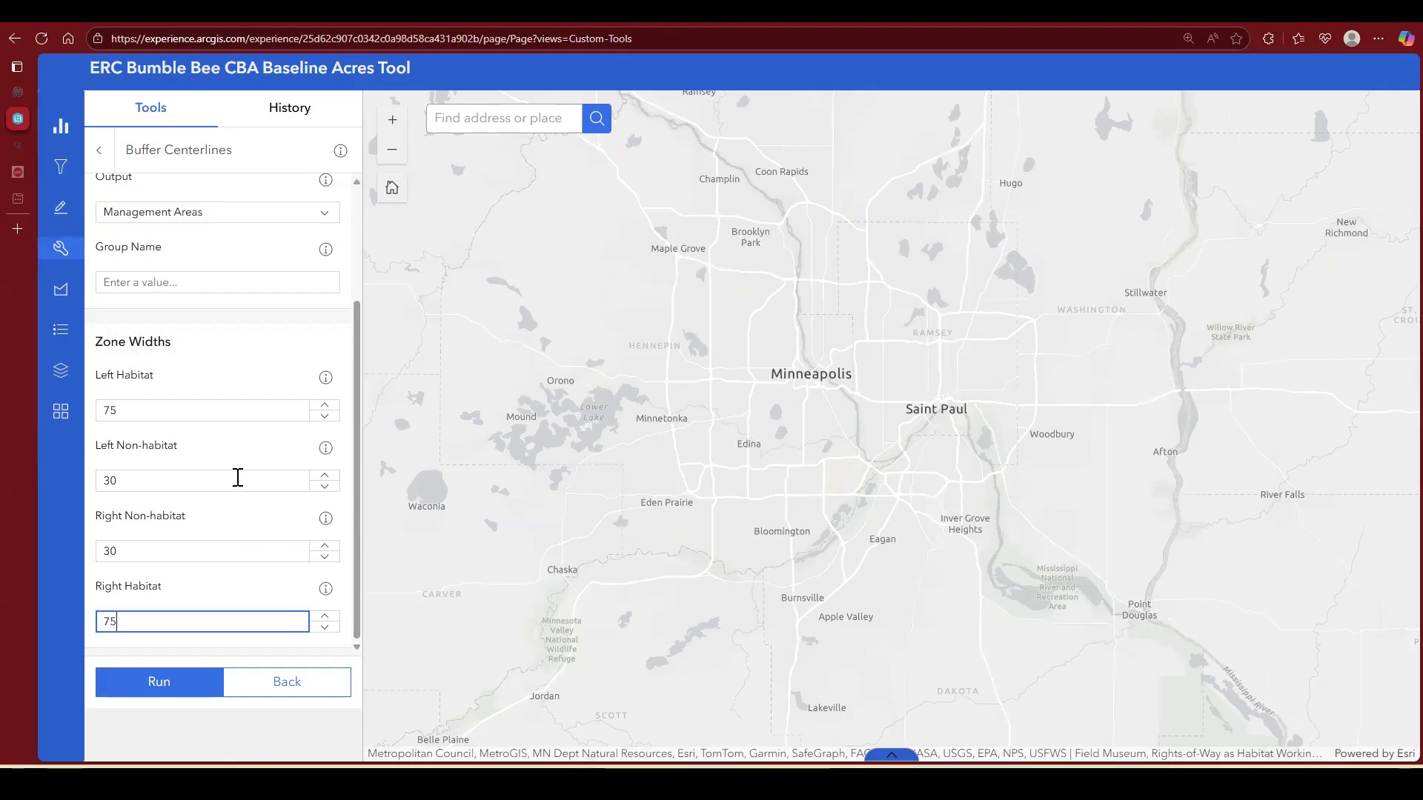
left_click(357, 497)
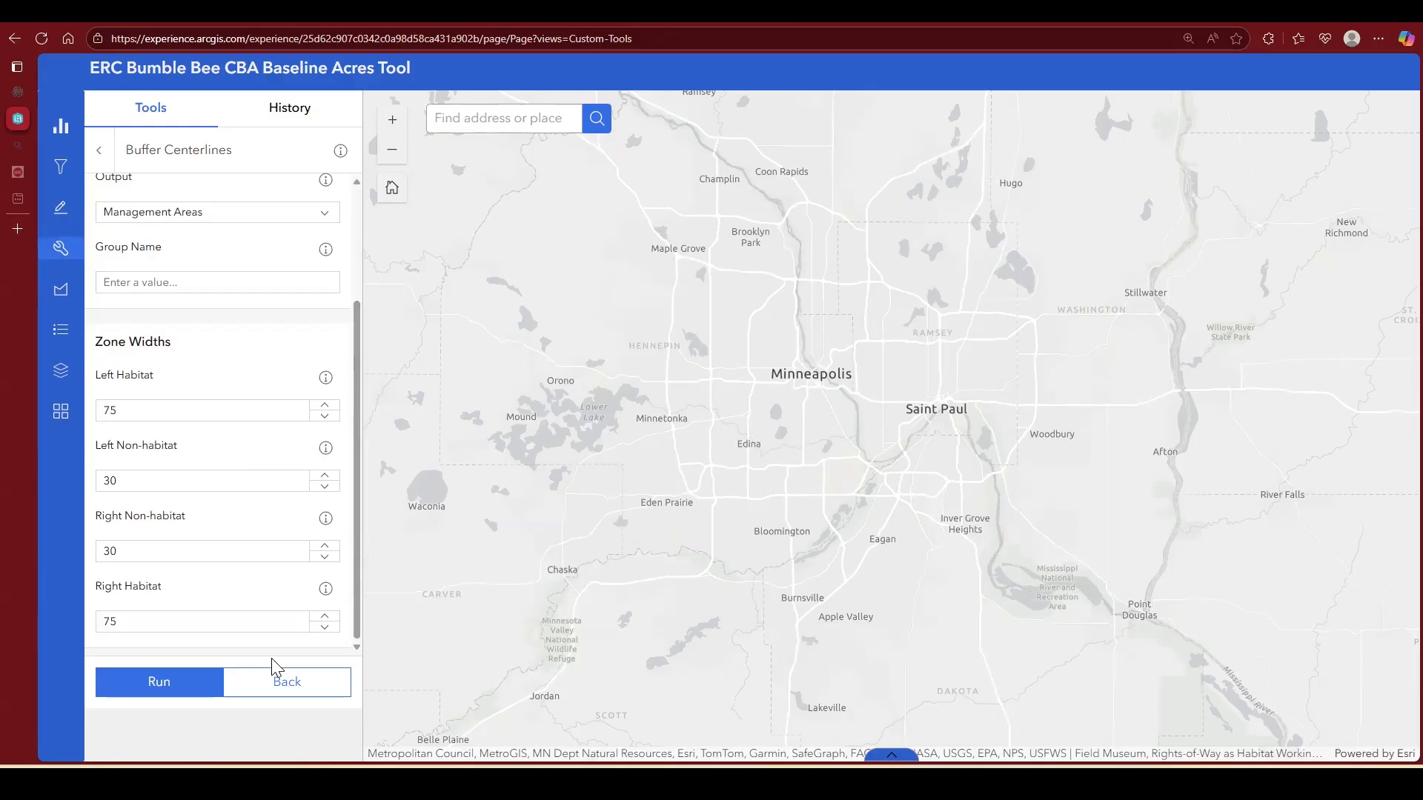
left_click(177, 678)
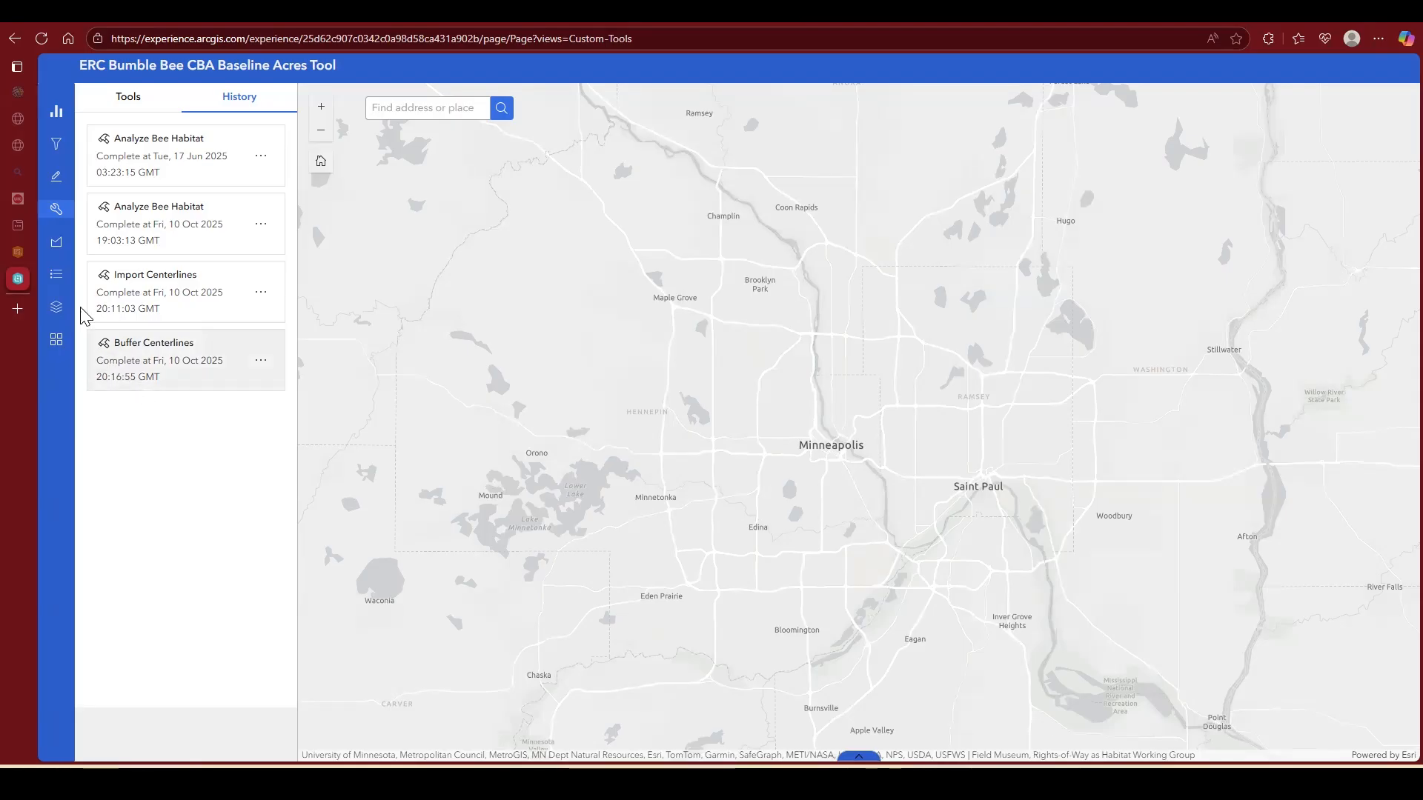
Step: Toggle the Management Areas and Centerlines layers to check for the buffered areas, leaving Management Areas shown and Centerlines hidden
left_click(59, 316)
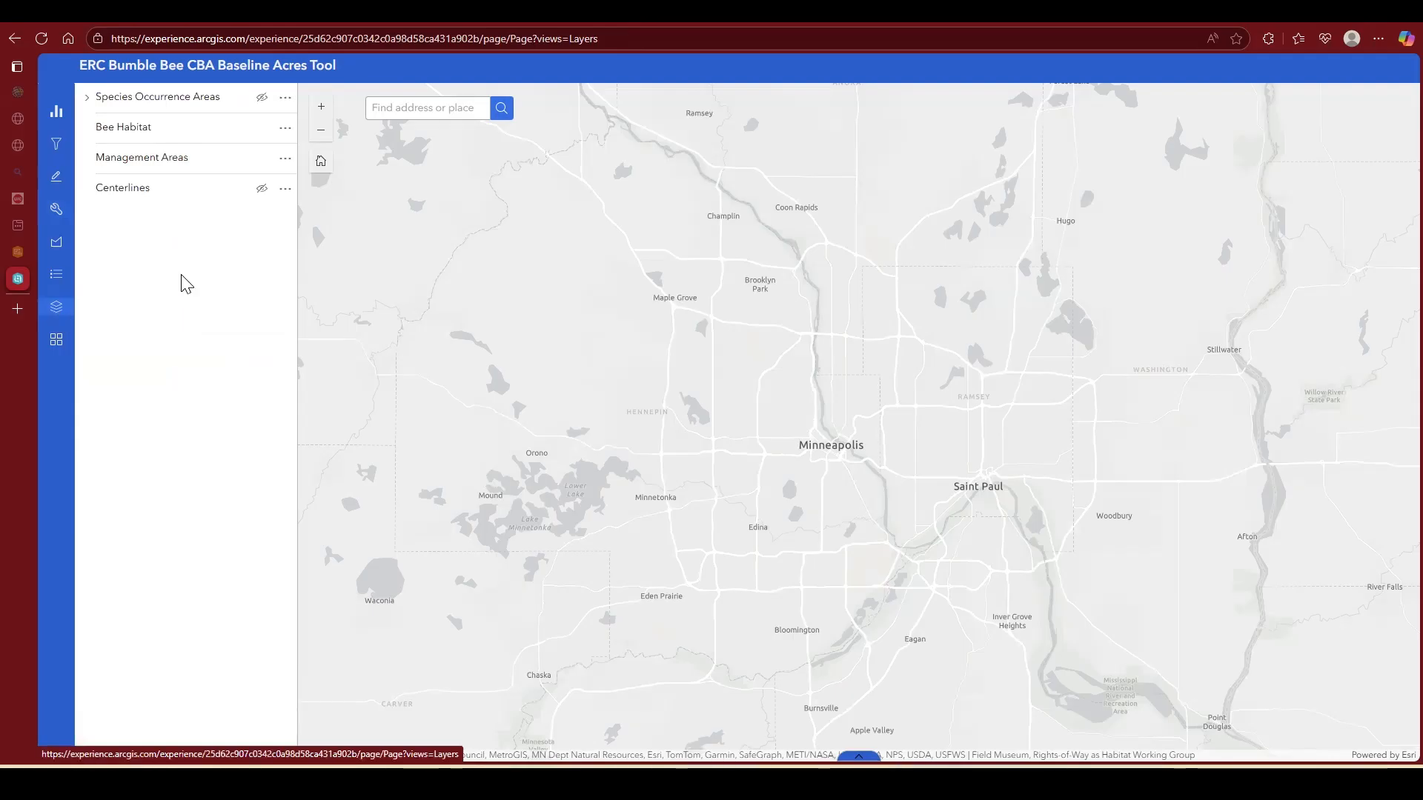
mouse_move(249, 157)
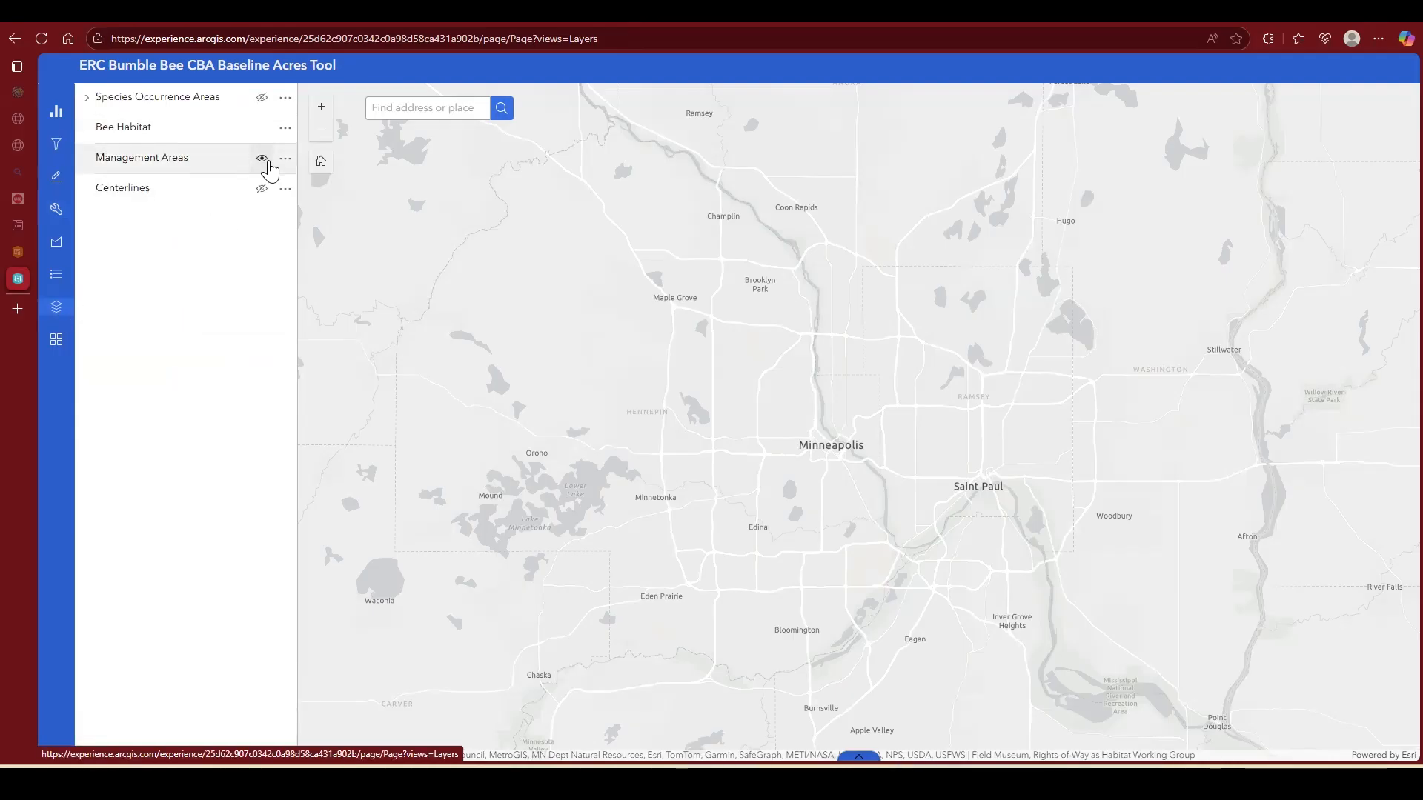
left_click(264, 163)
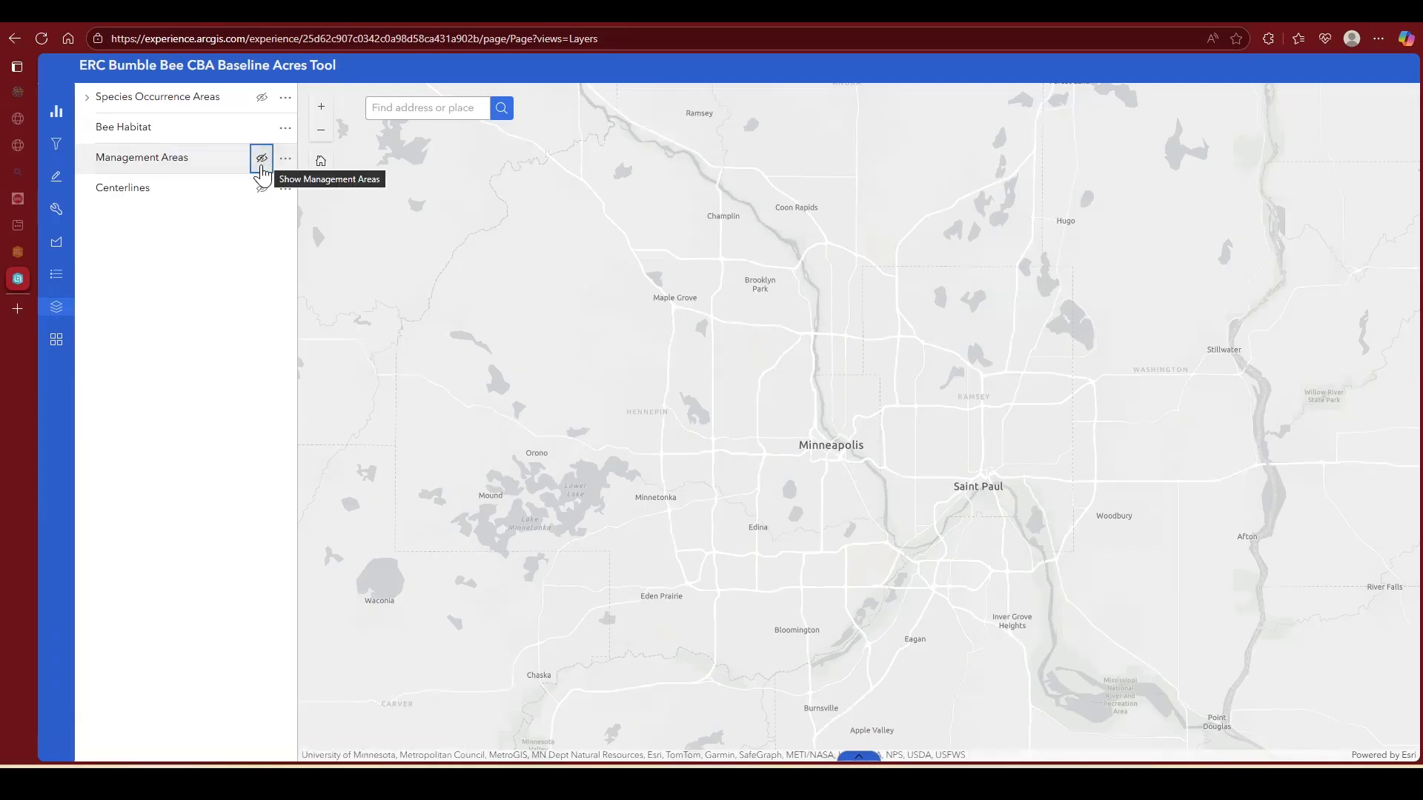
left_click(264, 168)
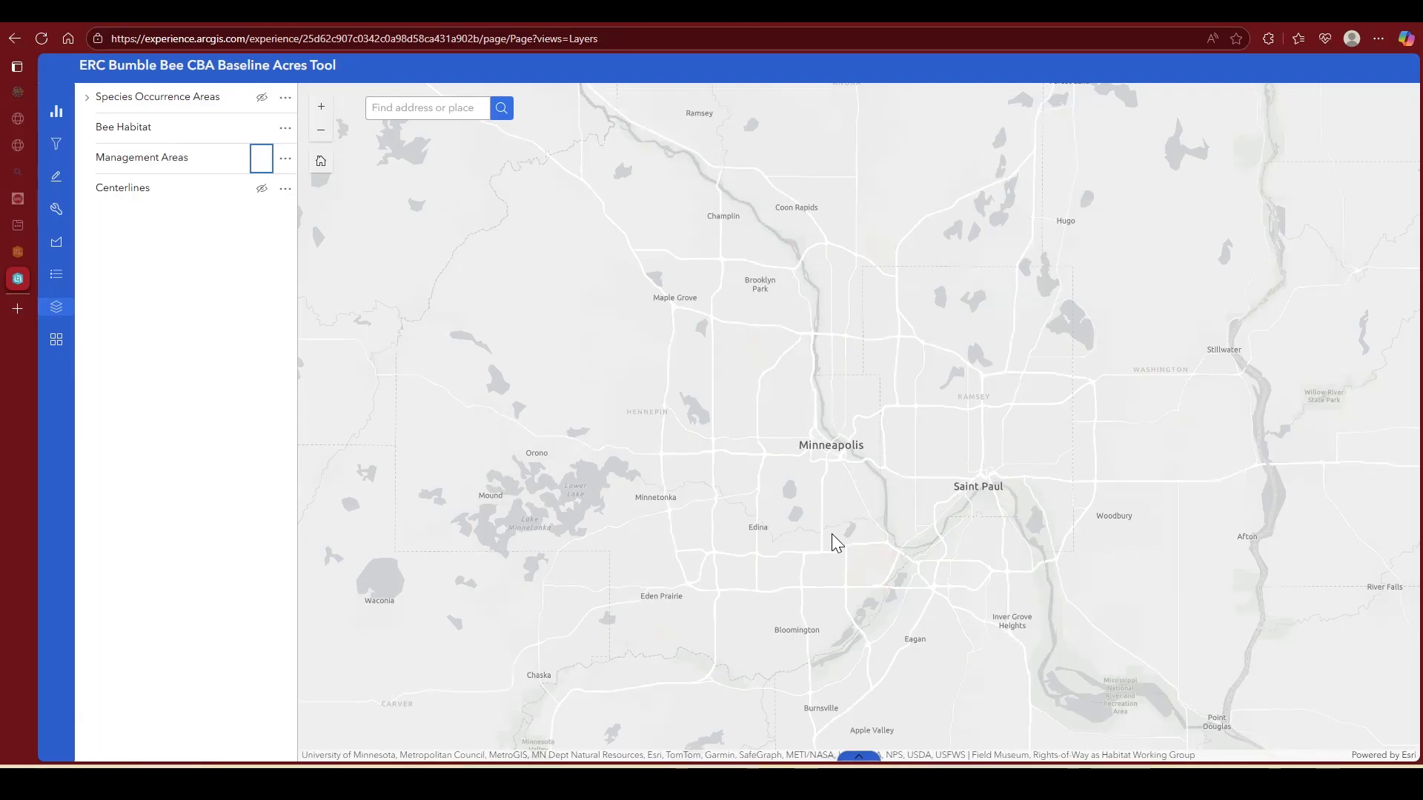
left_click(263, 190)
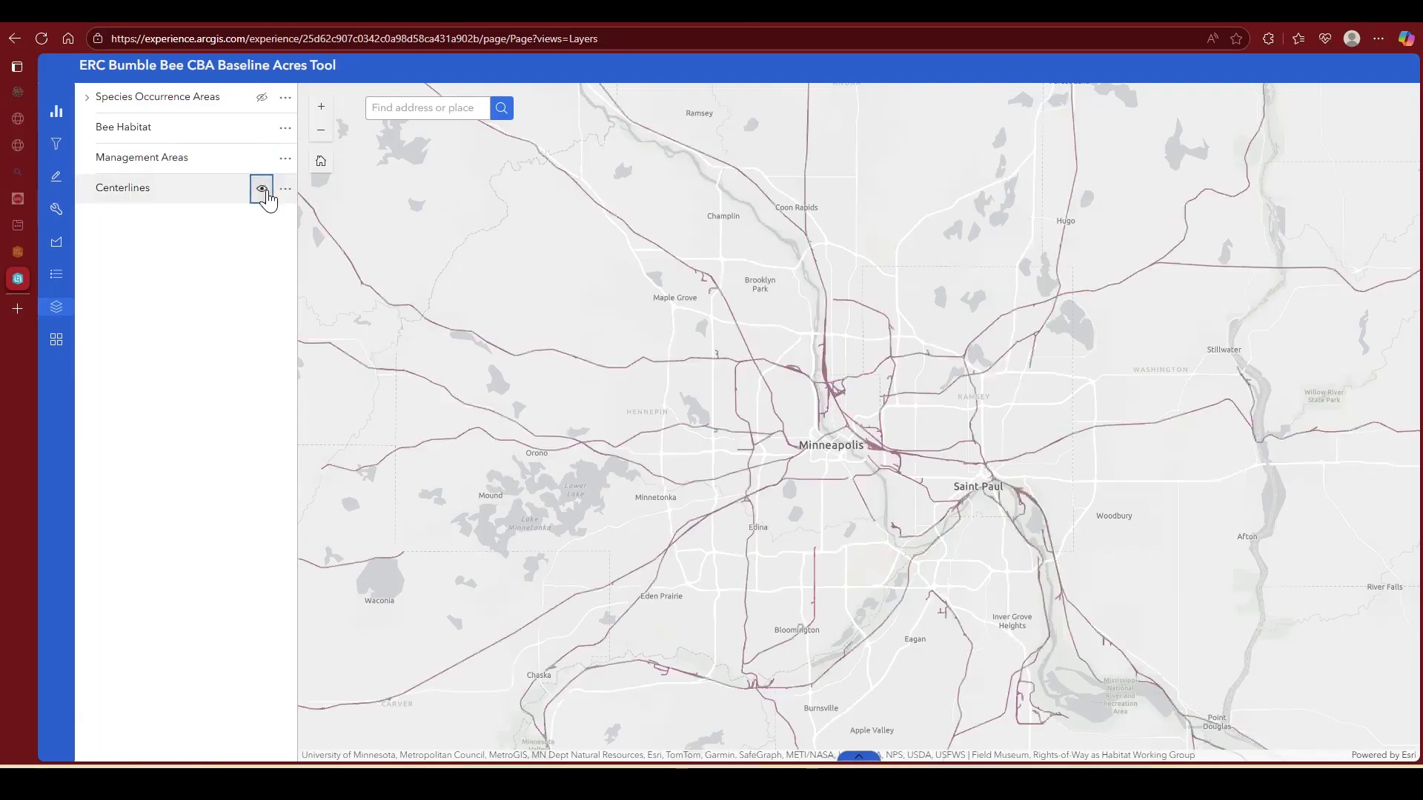
left_click(264, 194)
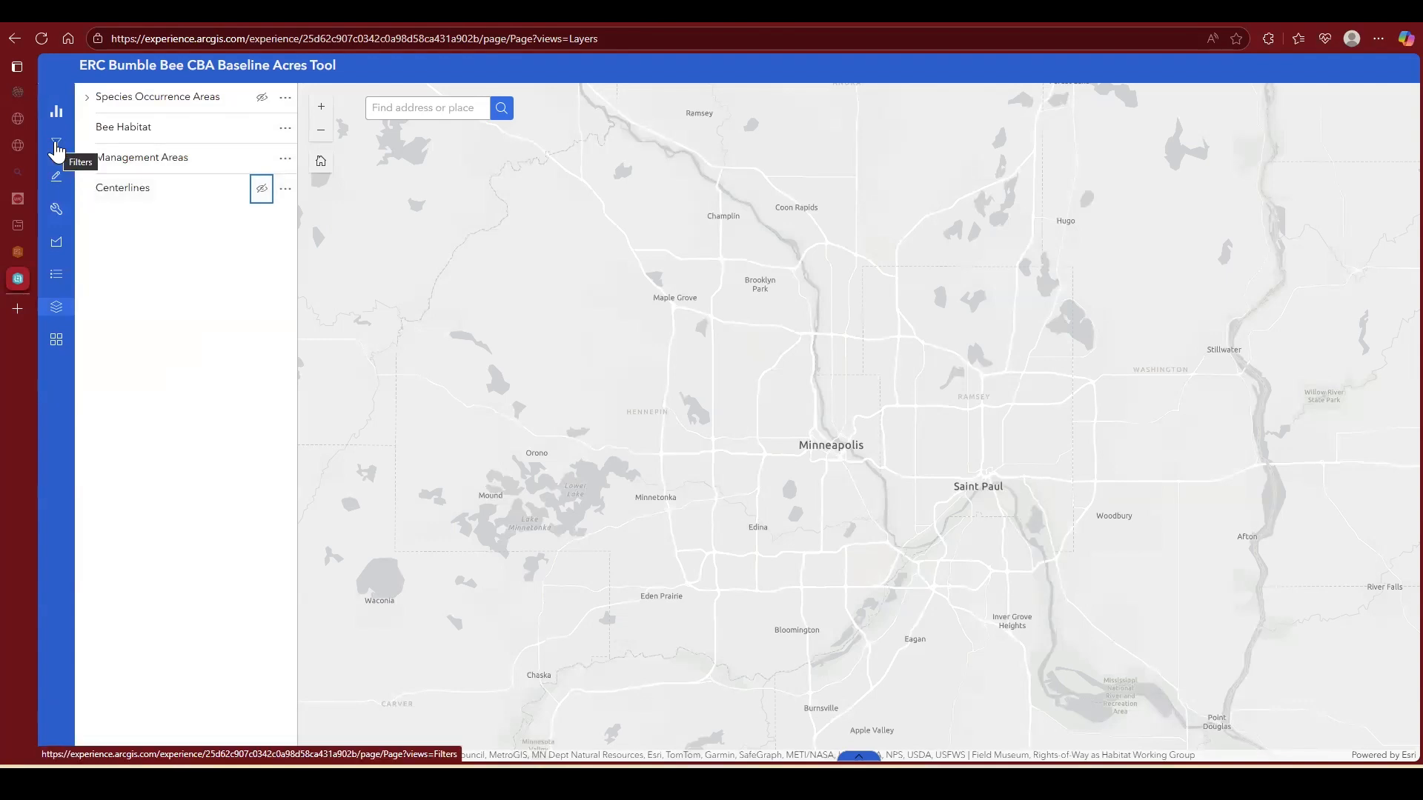
Step: Turn off the filter that hides empty management areas
left_click(56, 146)
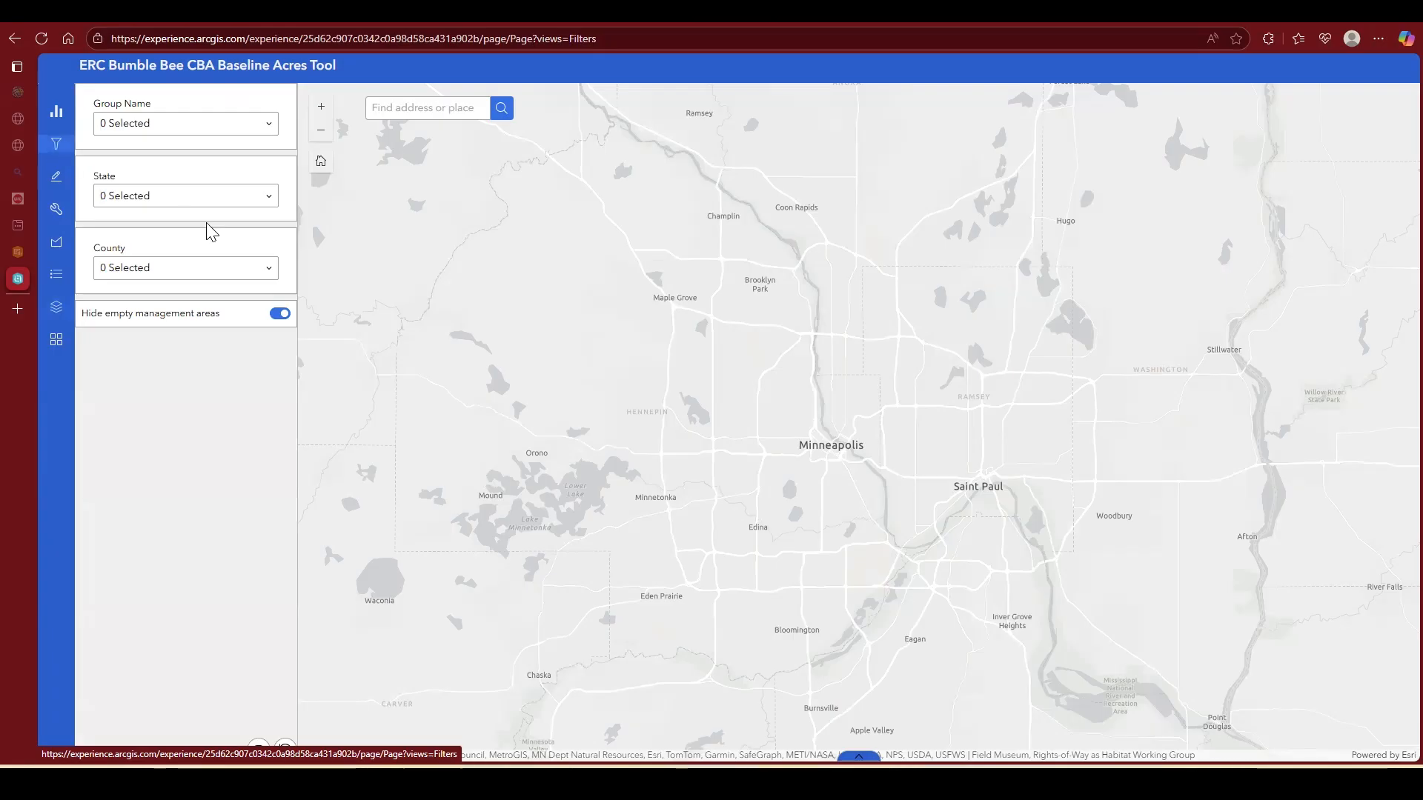
left_click(280, 315)
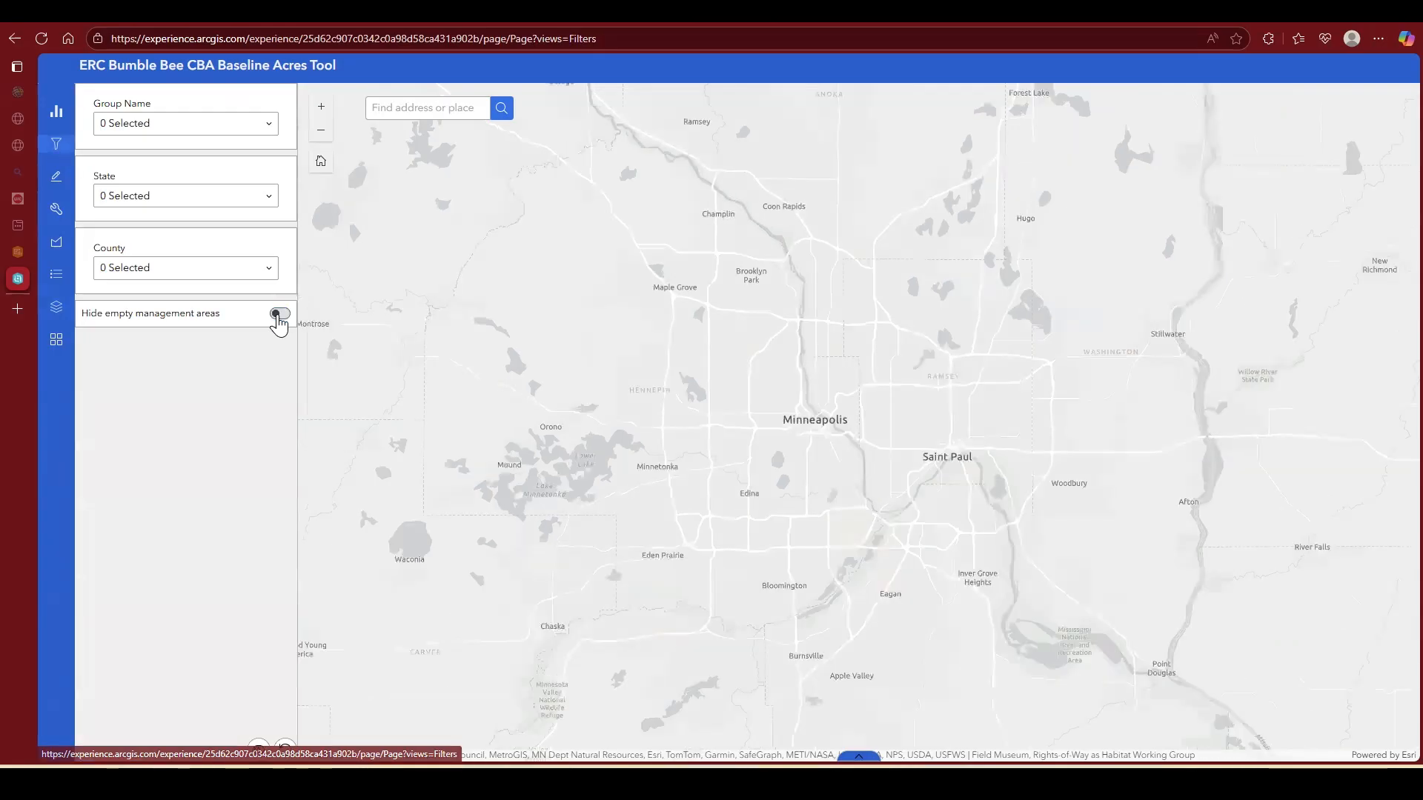
scroll(666, 200, "up", 2)
scroll(665, 202, "up", 1)
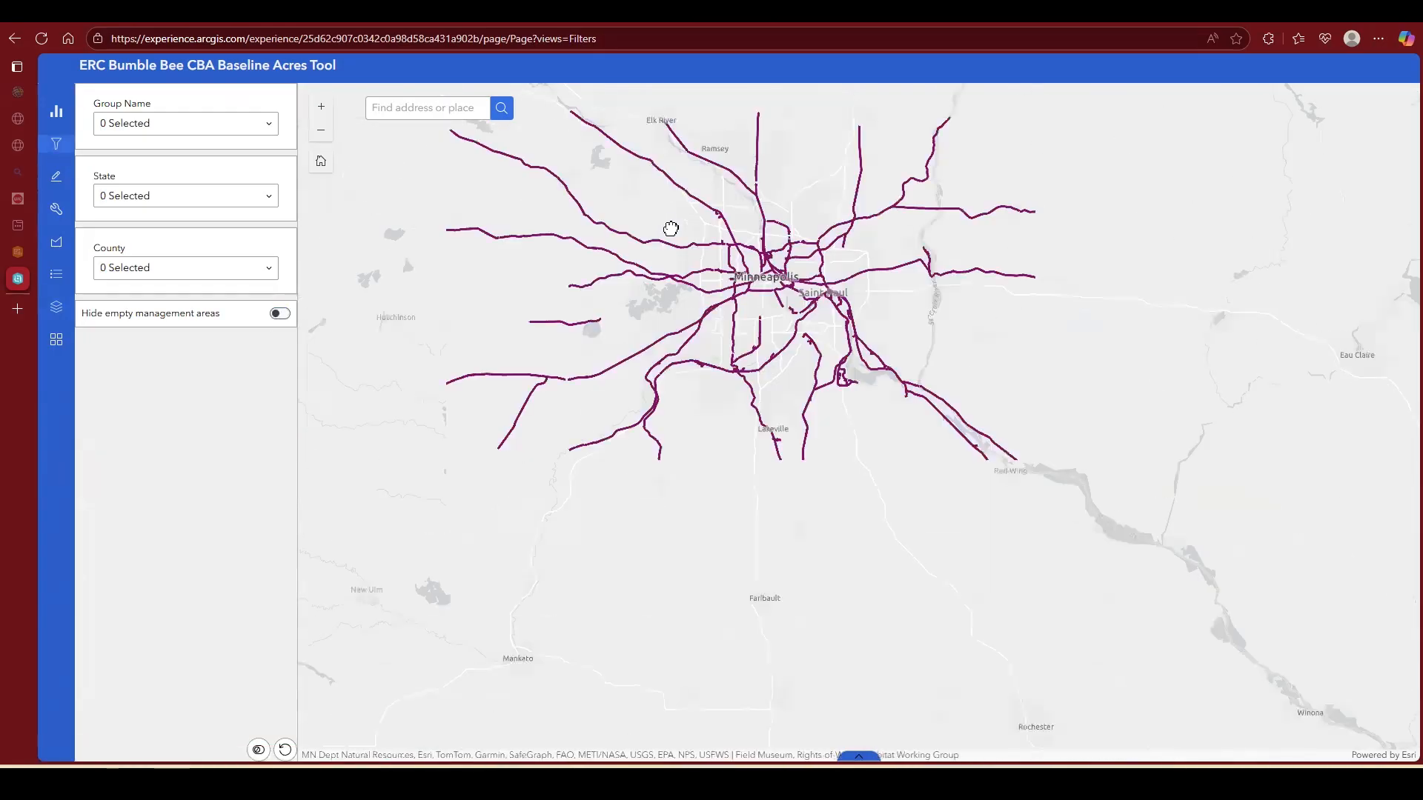
Step: Examine the buffered management areas up close along the railroad beside County Road 101
left_click_drag(720, 291, 763, 404)
scroll(763, 403, "up", 1)
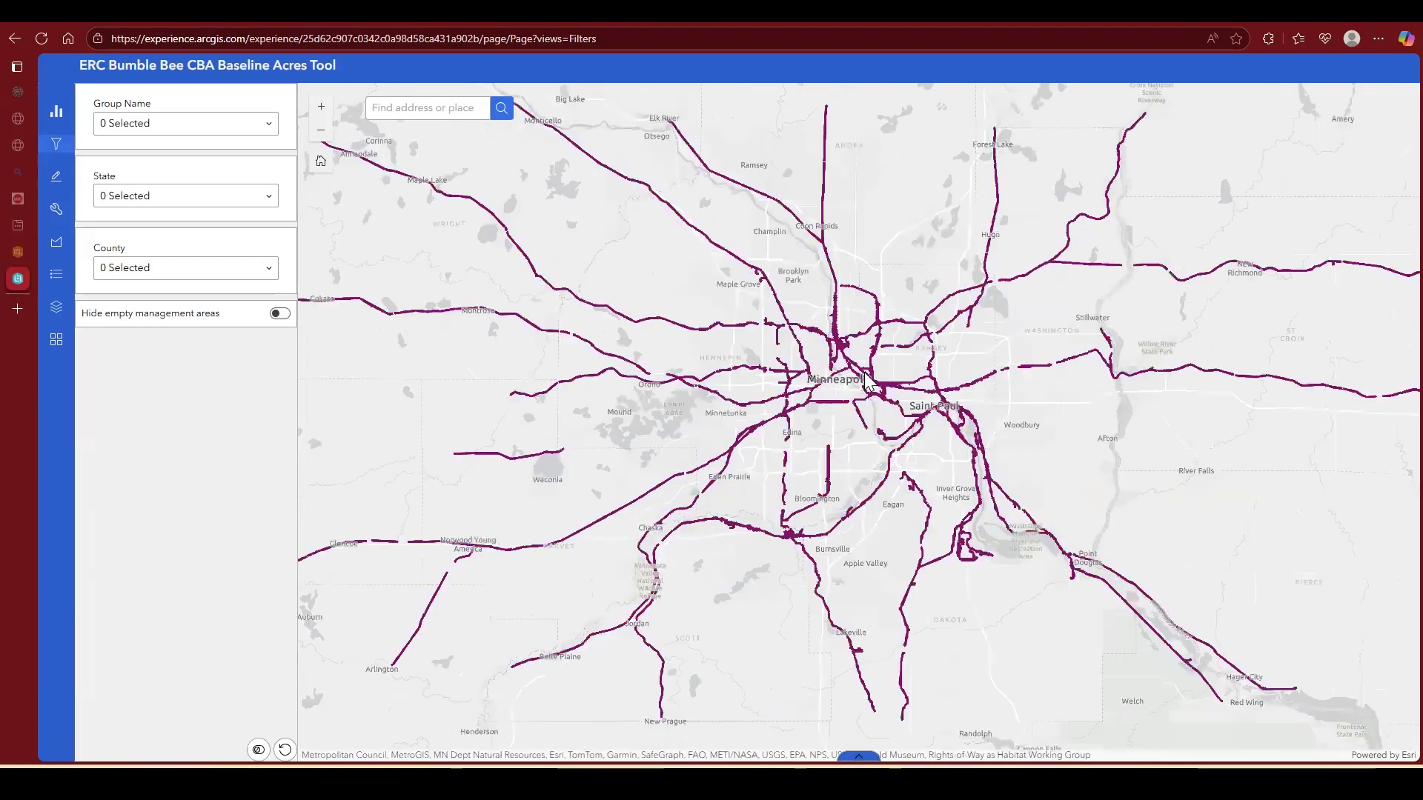
scroll(736, 444, "up", 2)
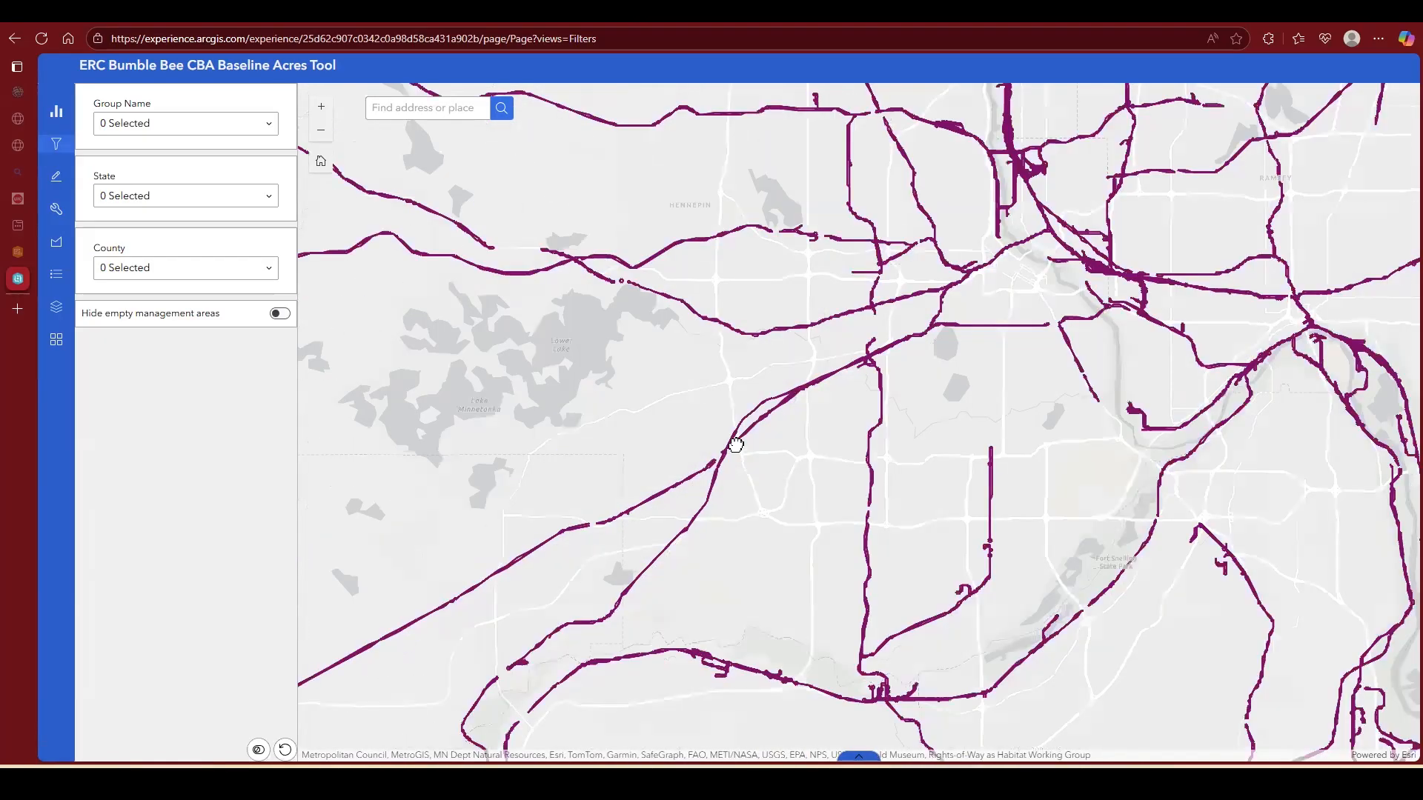
scroll(969, 413, "up", 4)
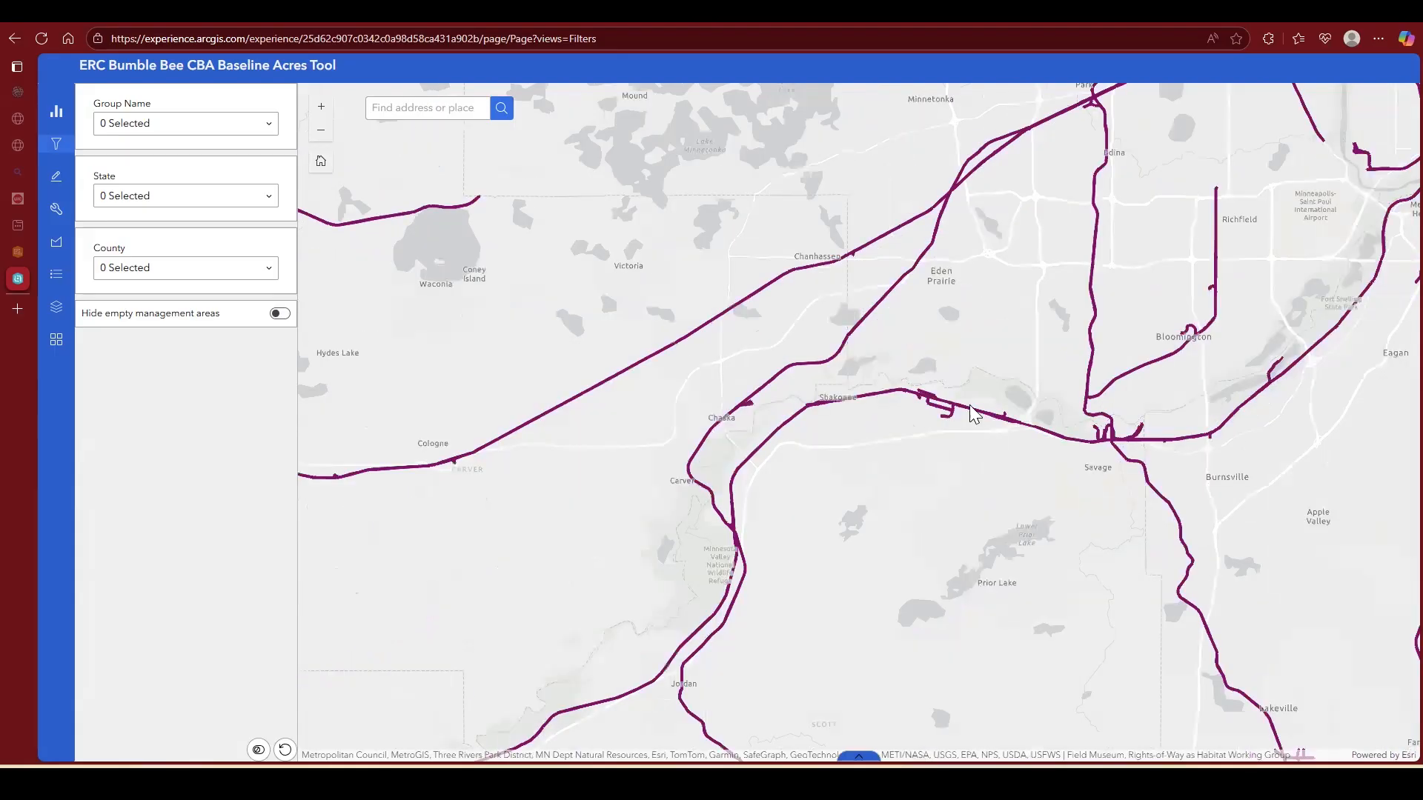
scroll(997, 327, "up", 1)
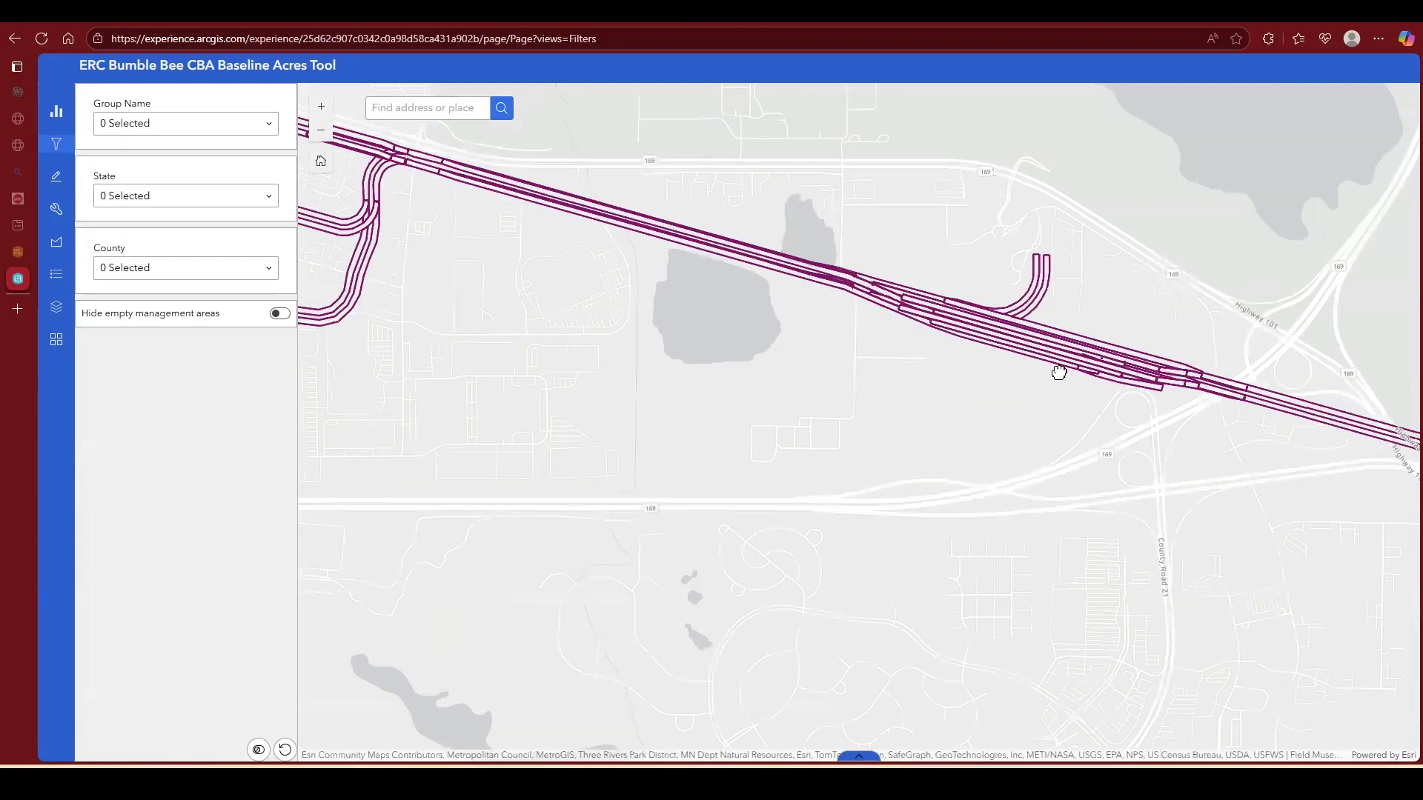
scroll(1090, 374, "up", 1)
left_click_drag(1188, 415, 382, 226)
scroll(756, 347, "up", 1)
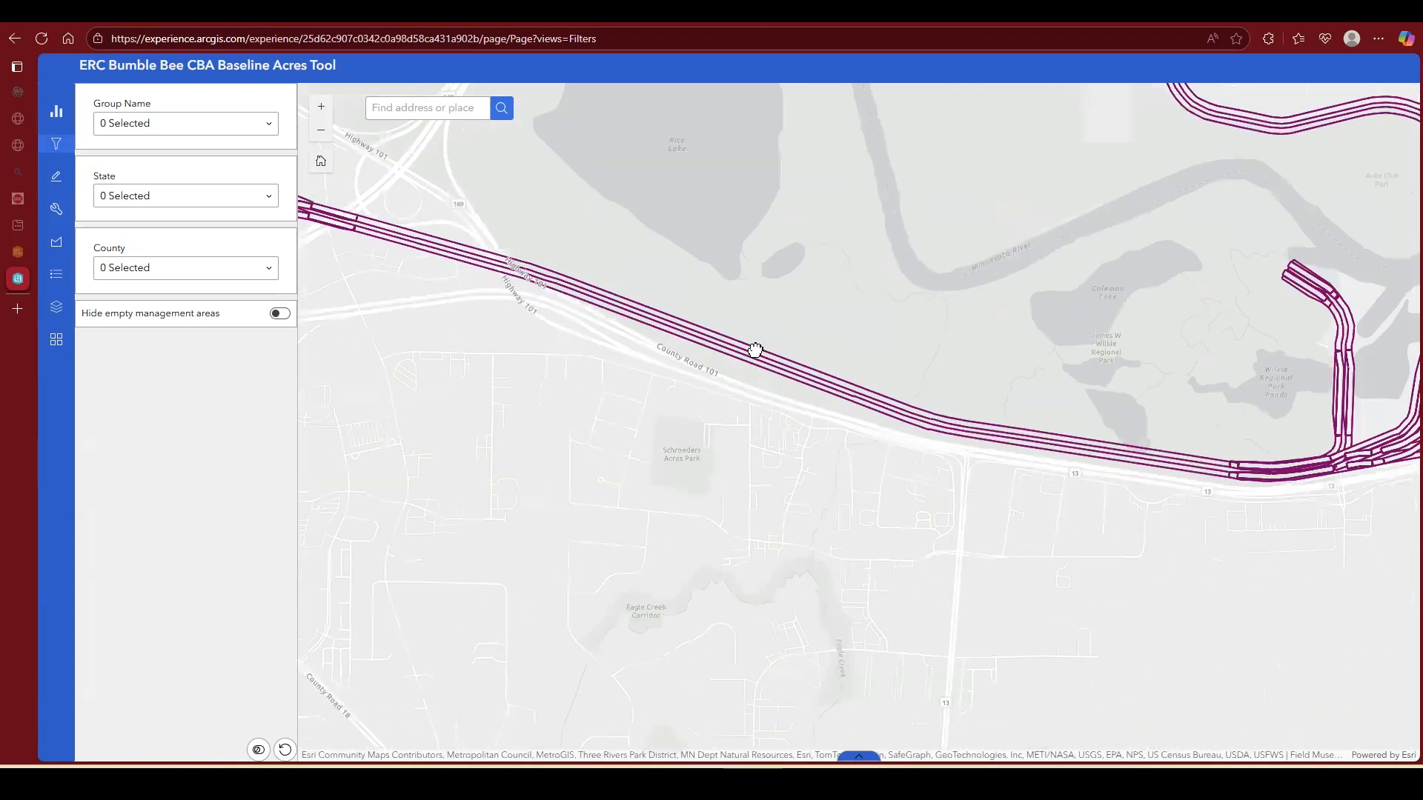
scroll(818, 381, "up", 1)
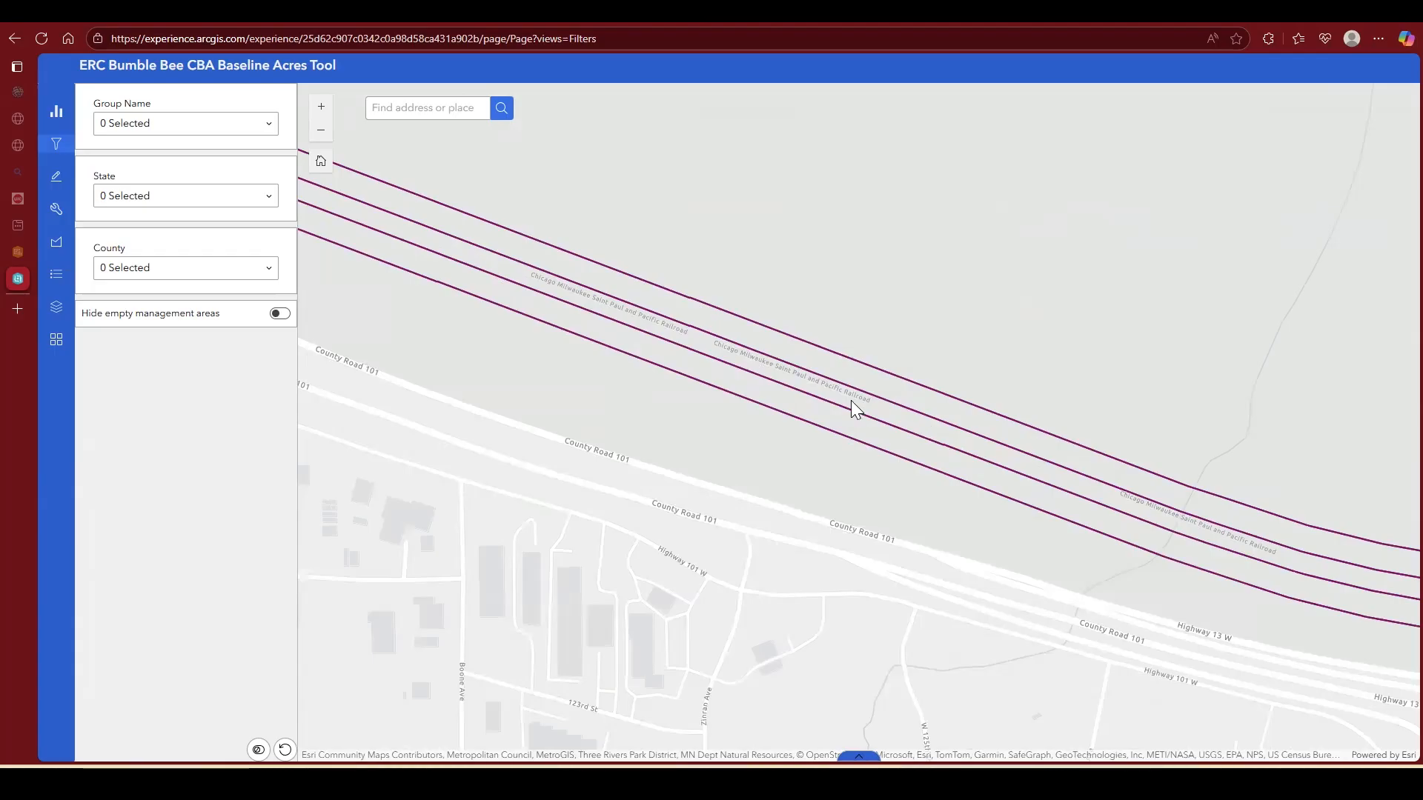
scroll(659, 335, "up", 1)
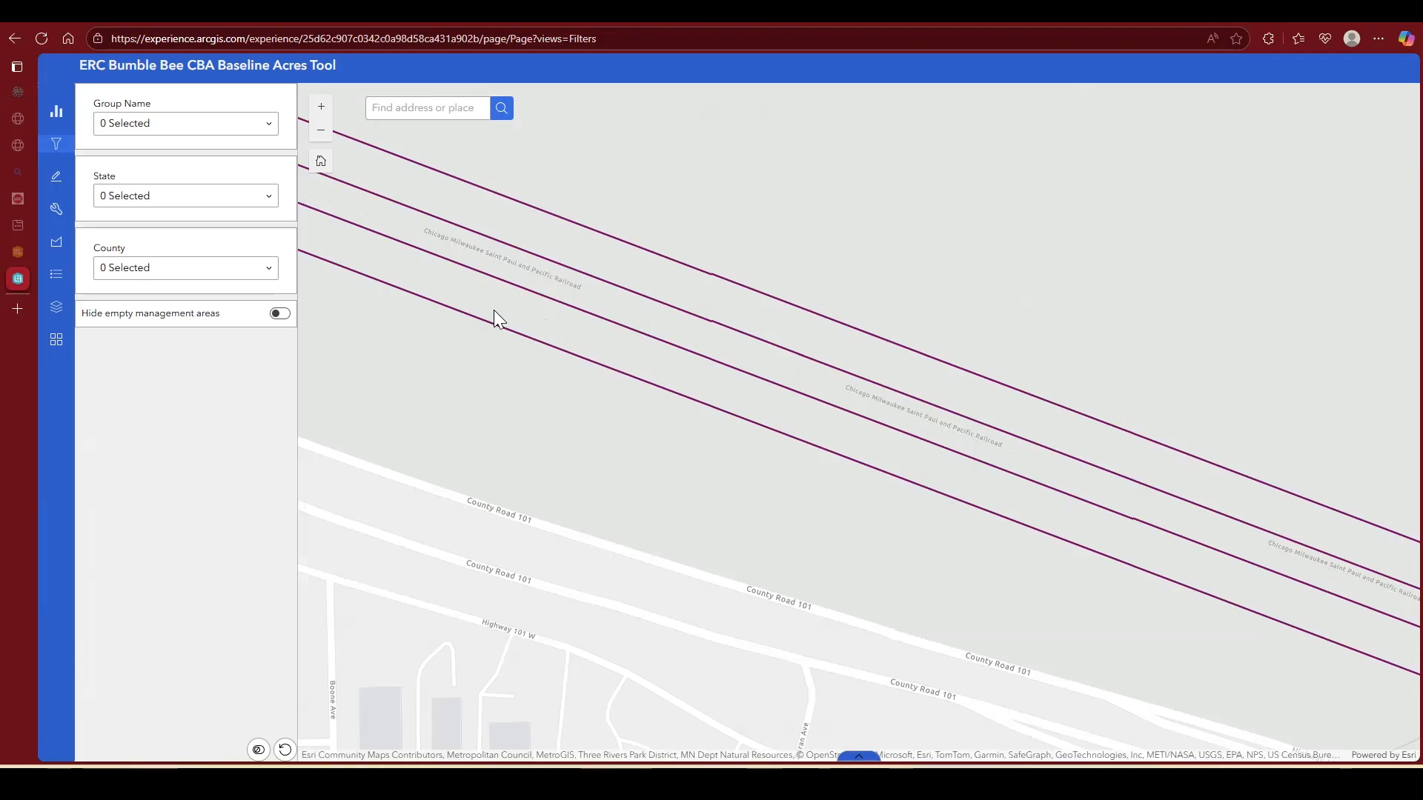
Step: Run the Analyze Bee Habitat tool with Run Analysis and both the PDF and CSV reports enabled
left_click(54, 216)
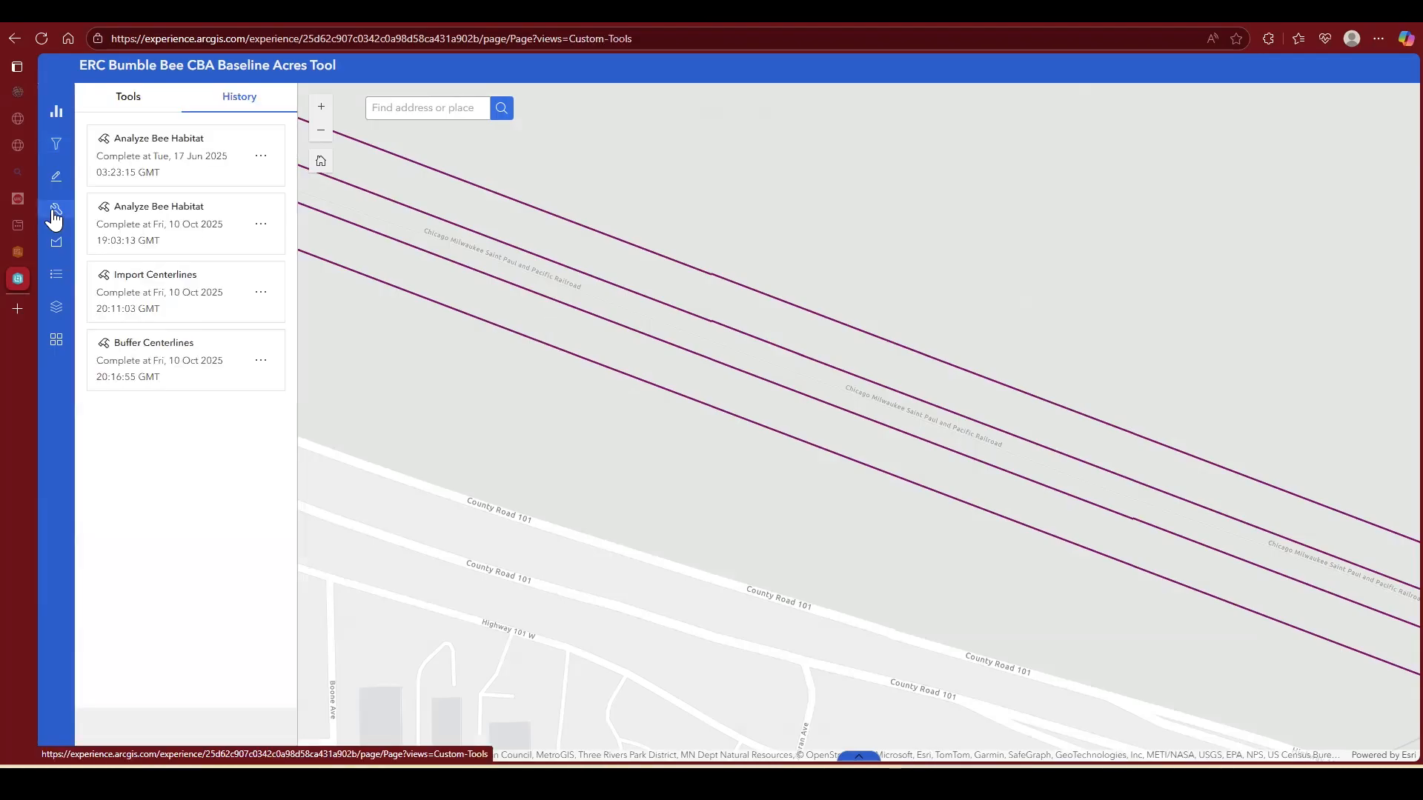
left_click(129, 107)
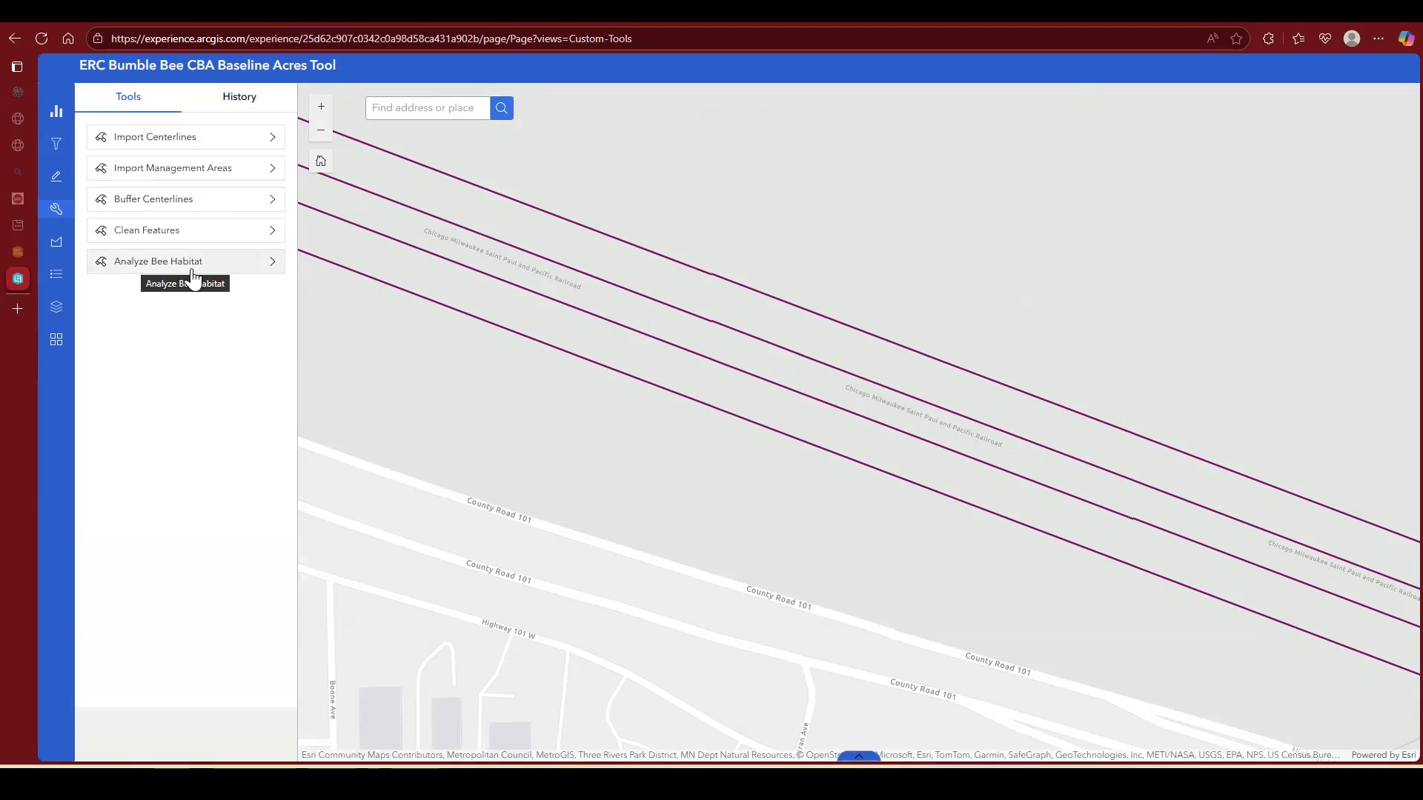
left_click(234, 272)
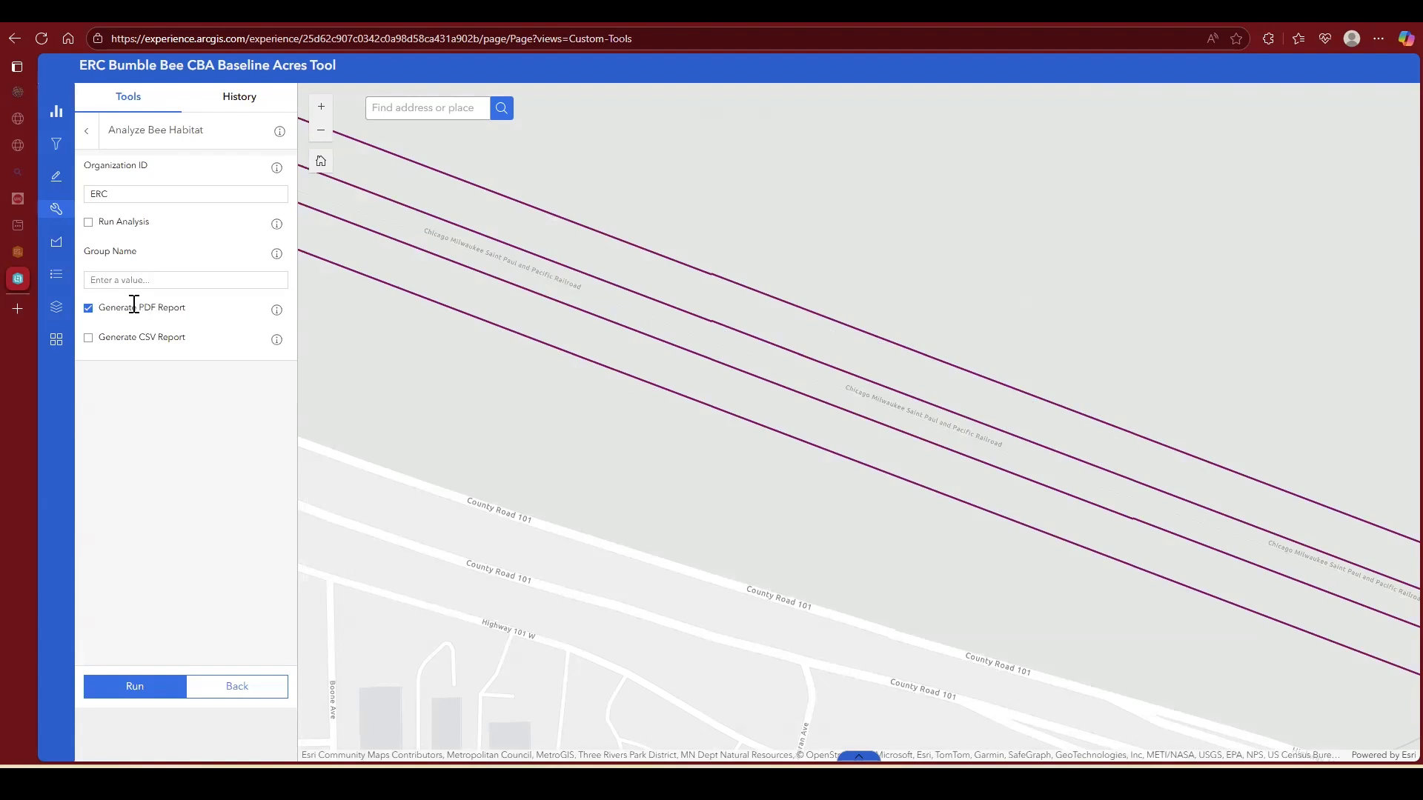
left_click(89, 223)
left_click(87, 341)
left_click(88, 224)
left_click(88, 222)
left_click(141, 688)
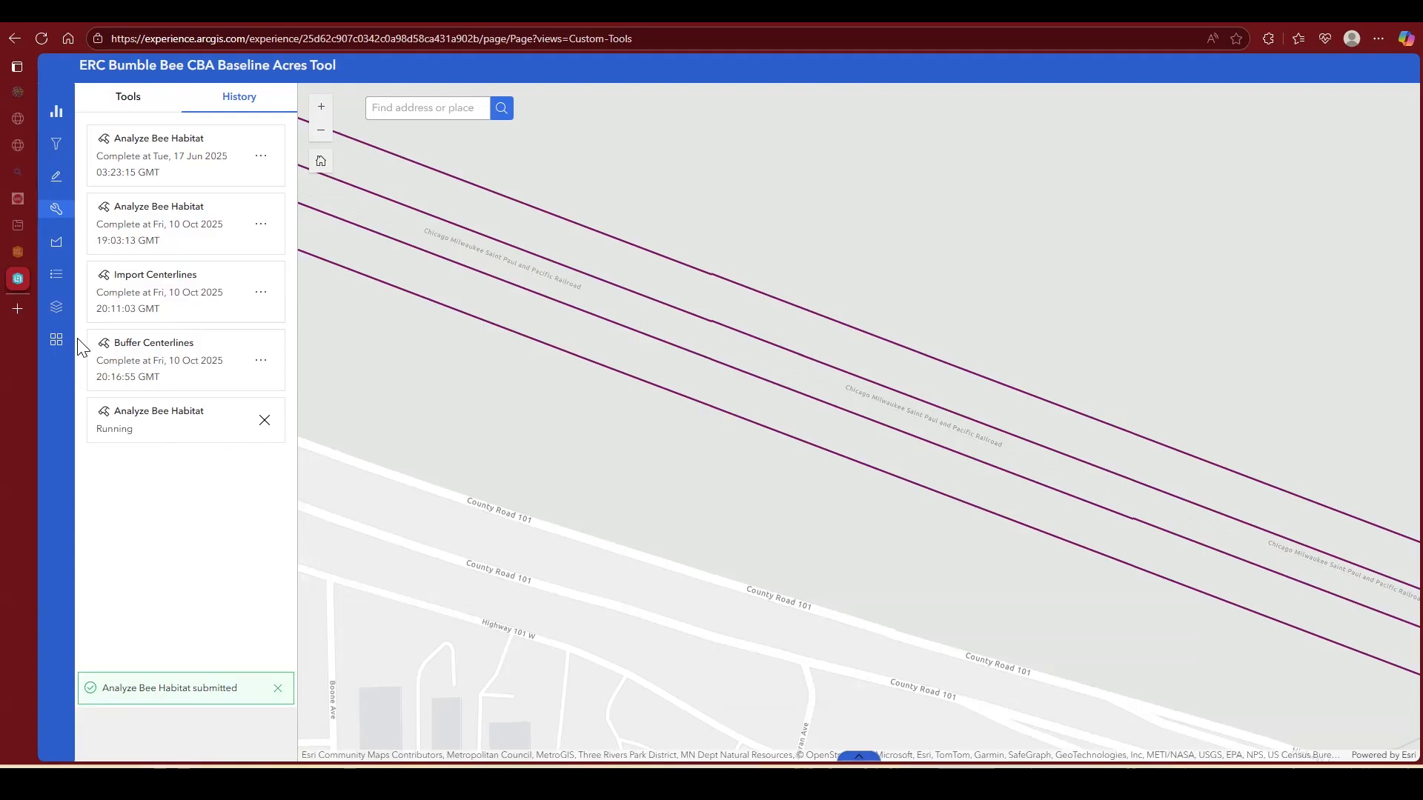
Step: Switch the basemap to Imagery Hybrid
left_click(58, 341)
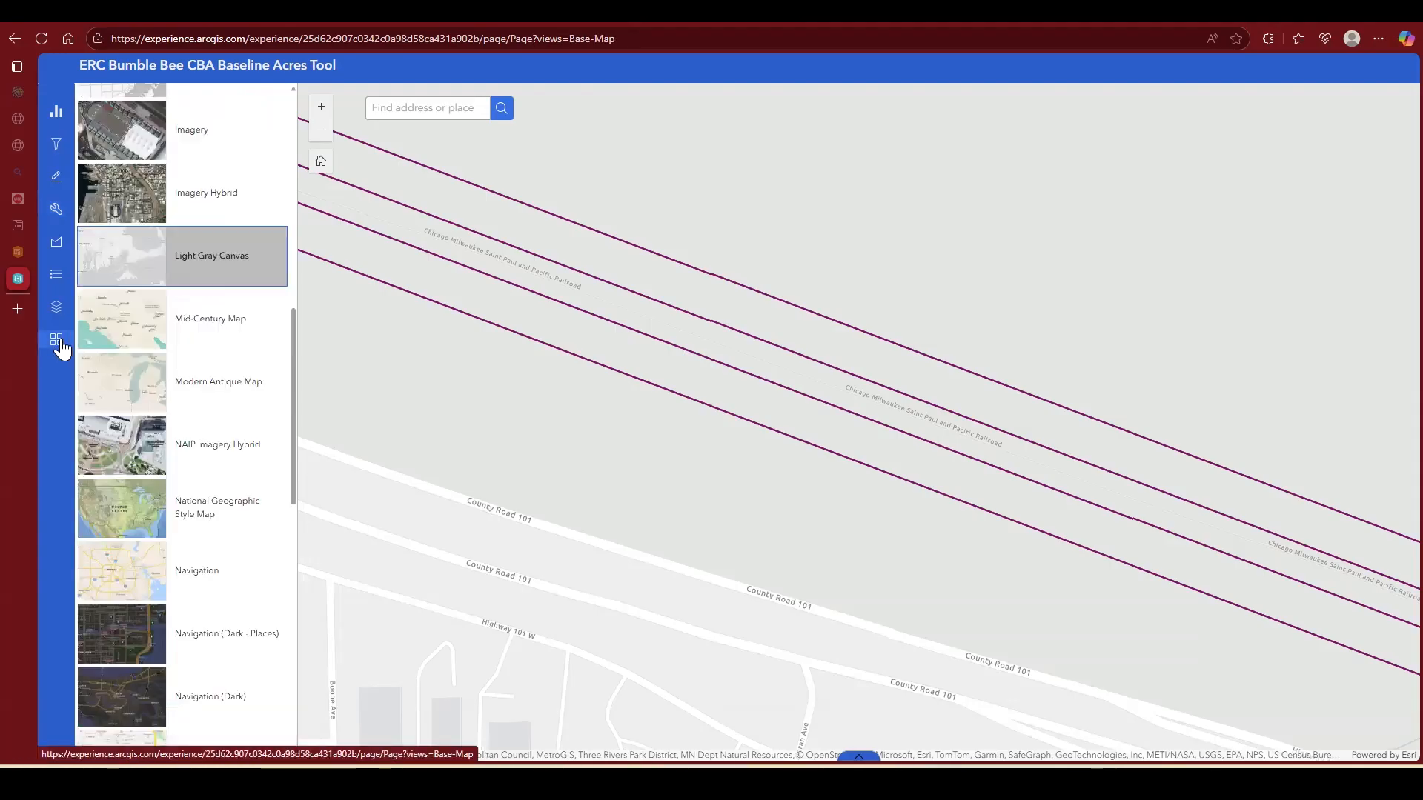
left_click(201, 201)
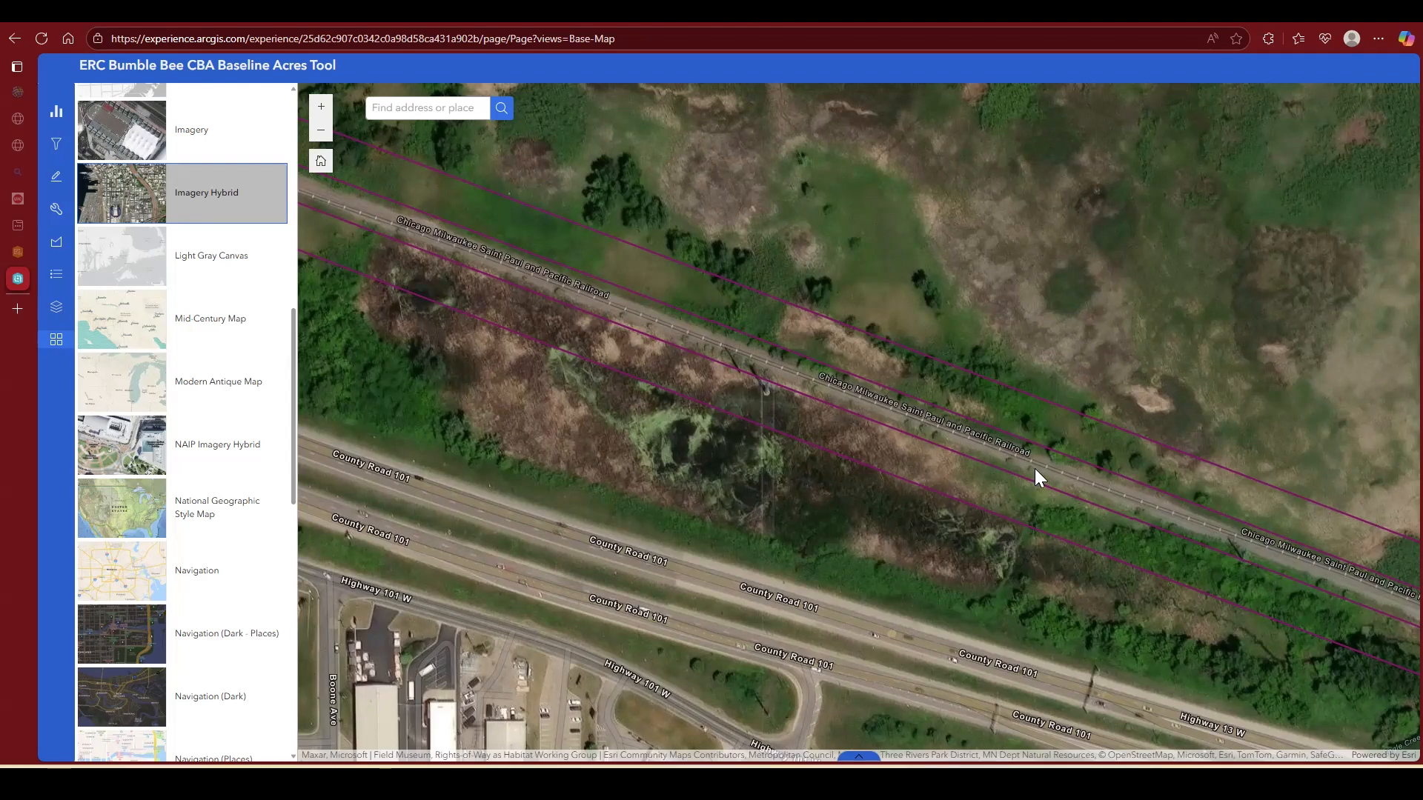
Step: Examine the bee habitat polygons within the management areas along the railroad beside Highway 13, as far as Dakota Ave
left_click_drag(1035, 469, 604, 359)
left_click_drag(1088, 512, 715, 406)
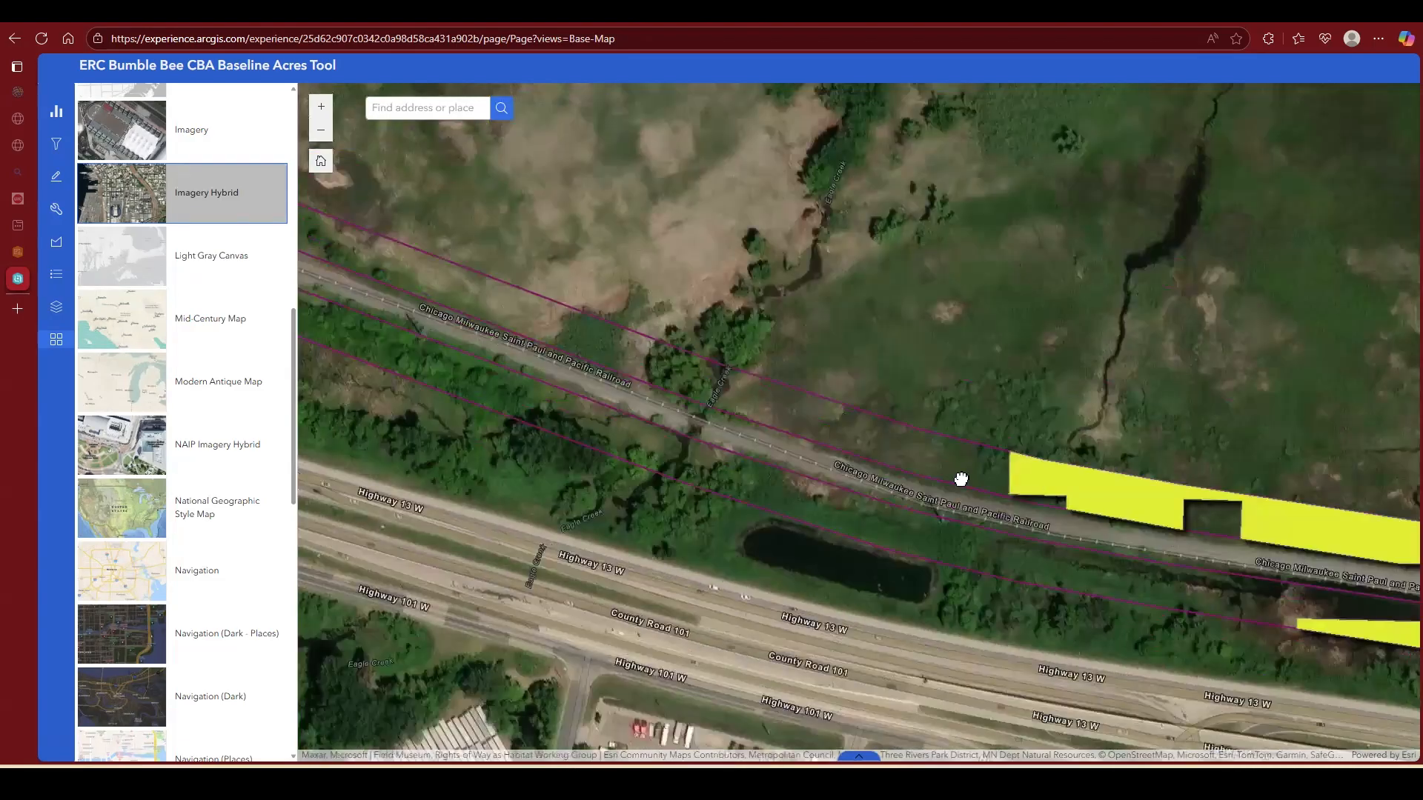
left_click_drag(959, 479, 706, 423)
left_click_drag(887, 467, 799, 435)
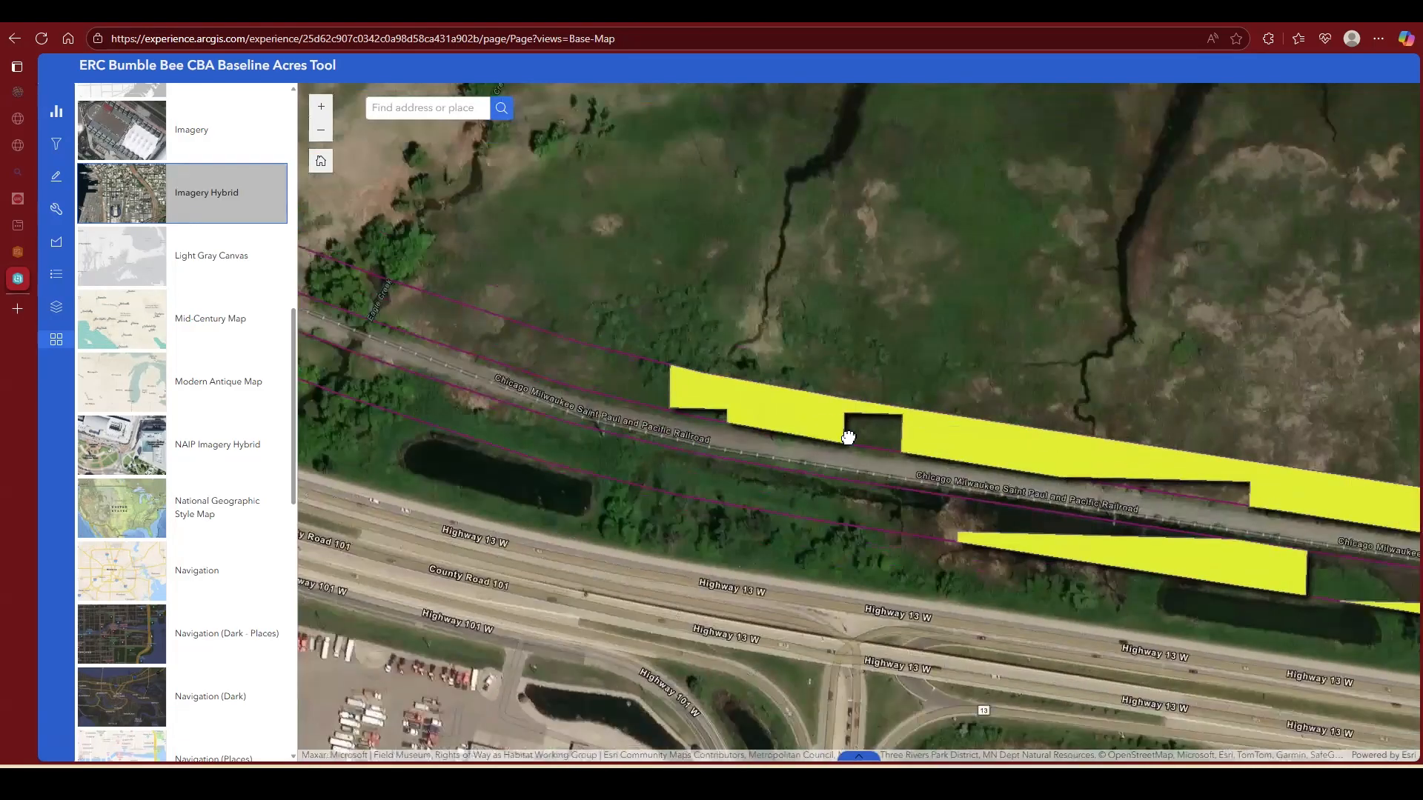
left_click_drag(1033, 485, 776, 417)
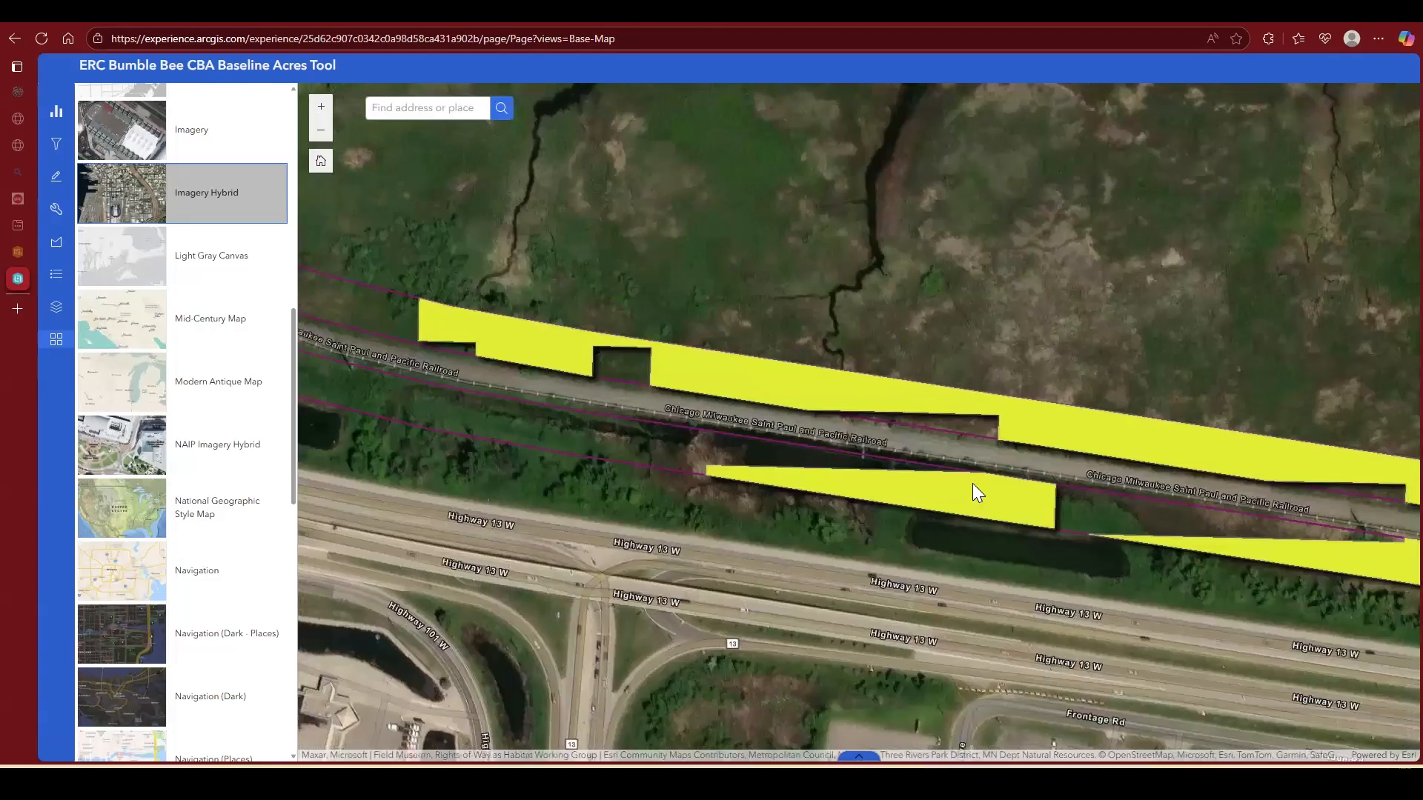
left_click_drag(1087, 484, 935, 421)
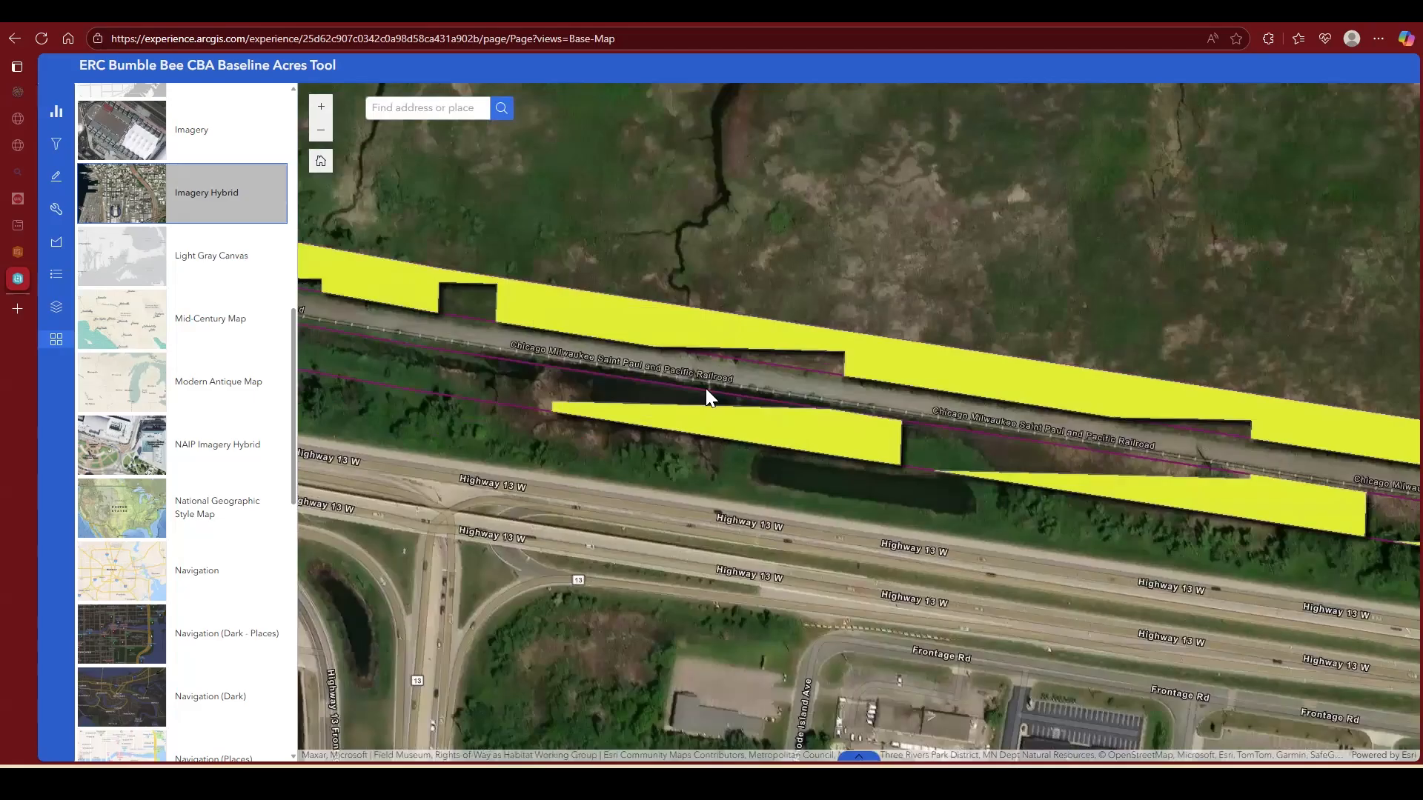
left_click_drag(1154, 438, 849, 390)
left_click_drag(1073, 424, 575, 339)
left_click_drag(1234, 449, 743, 432)
left_click_drag(1089, 473, 734, 403)
left_click_drag(1075, 456, 918, 447)
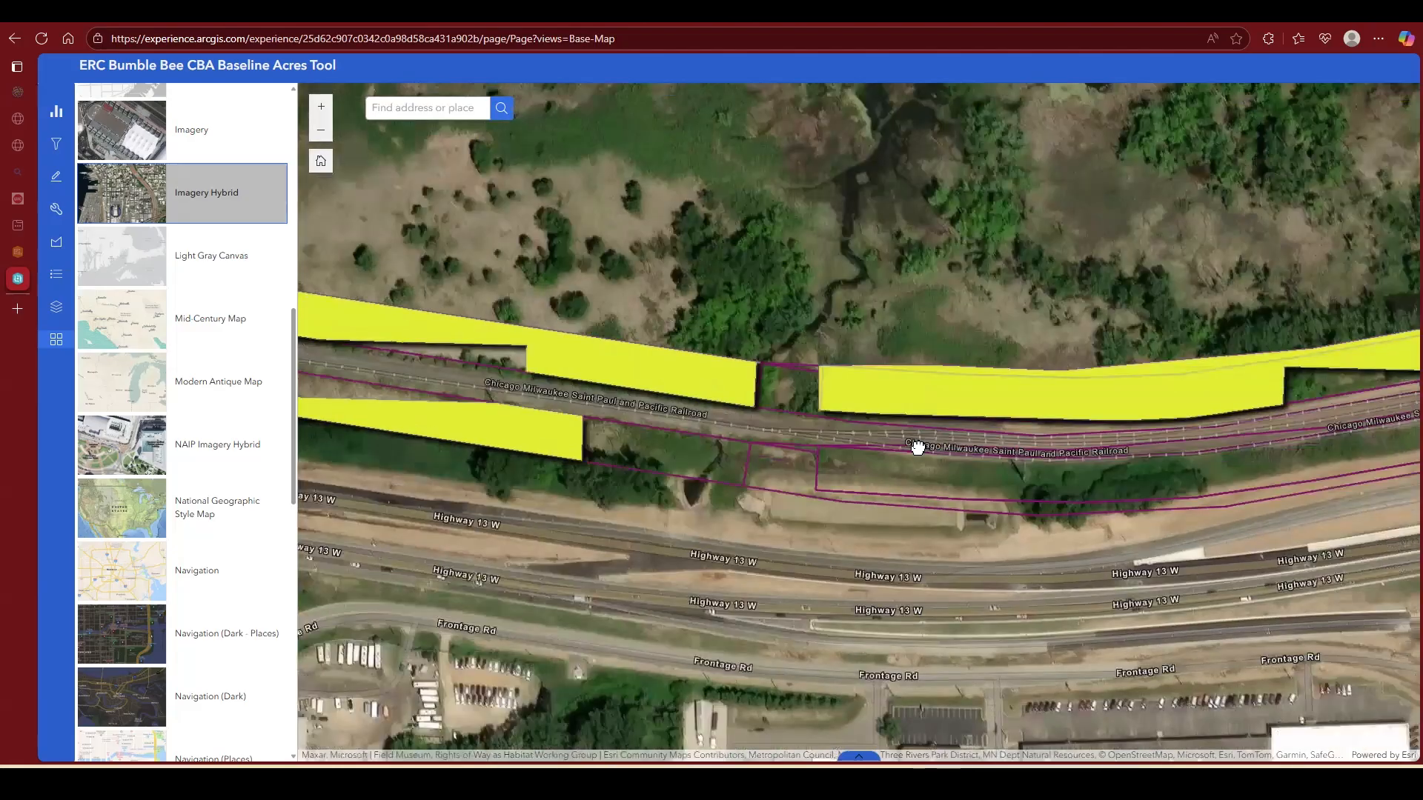
scroll(918, 447, "down", 1)
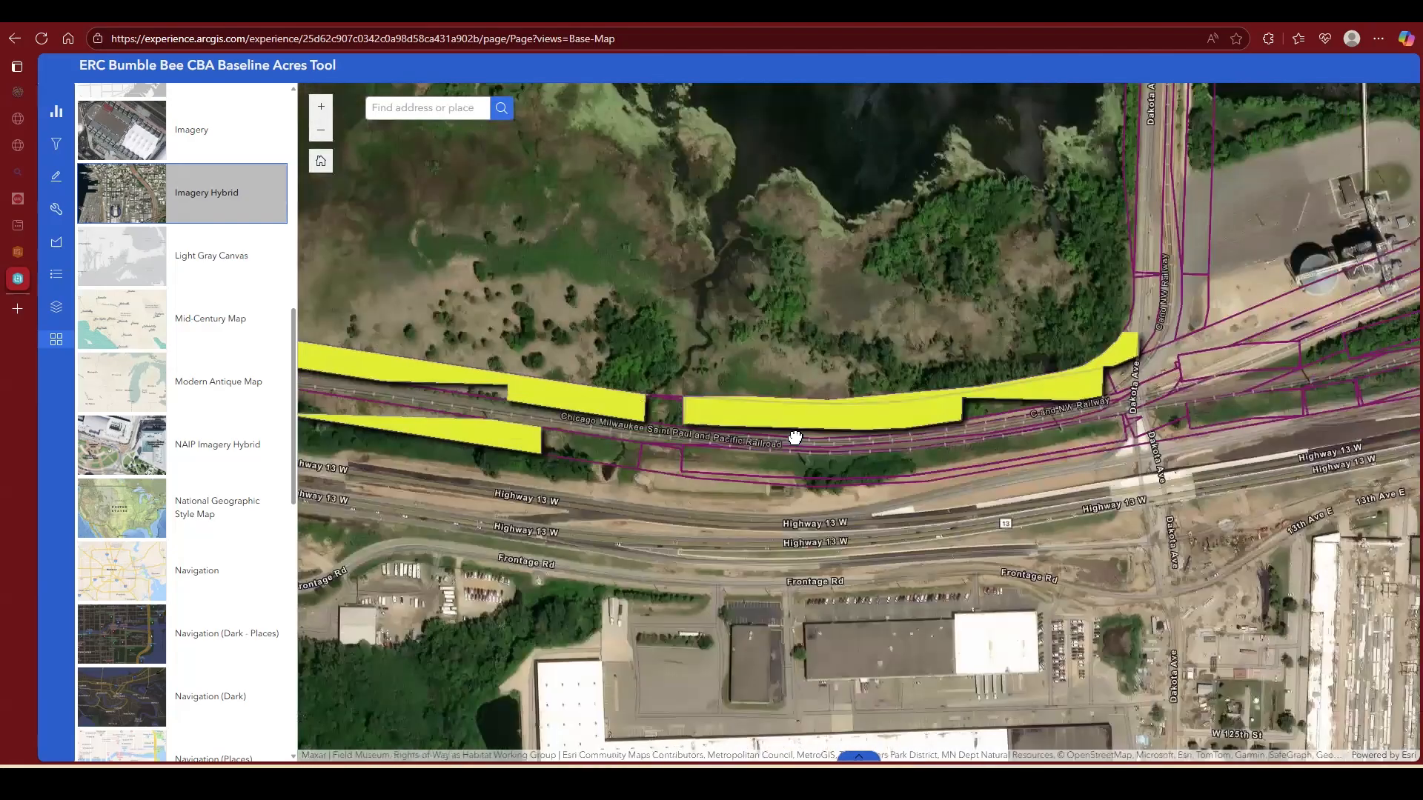
scroll(845, 427, "up", 1)
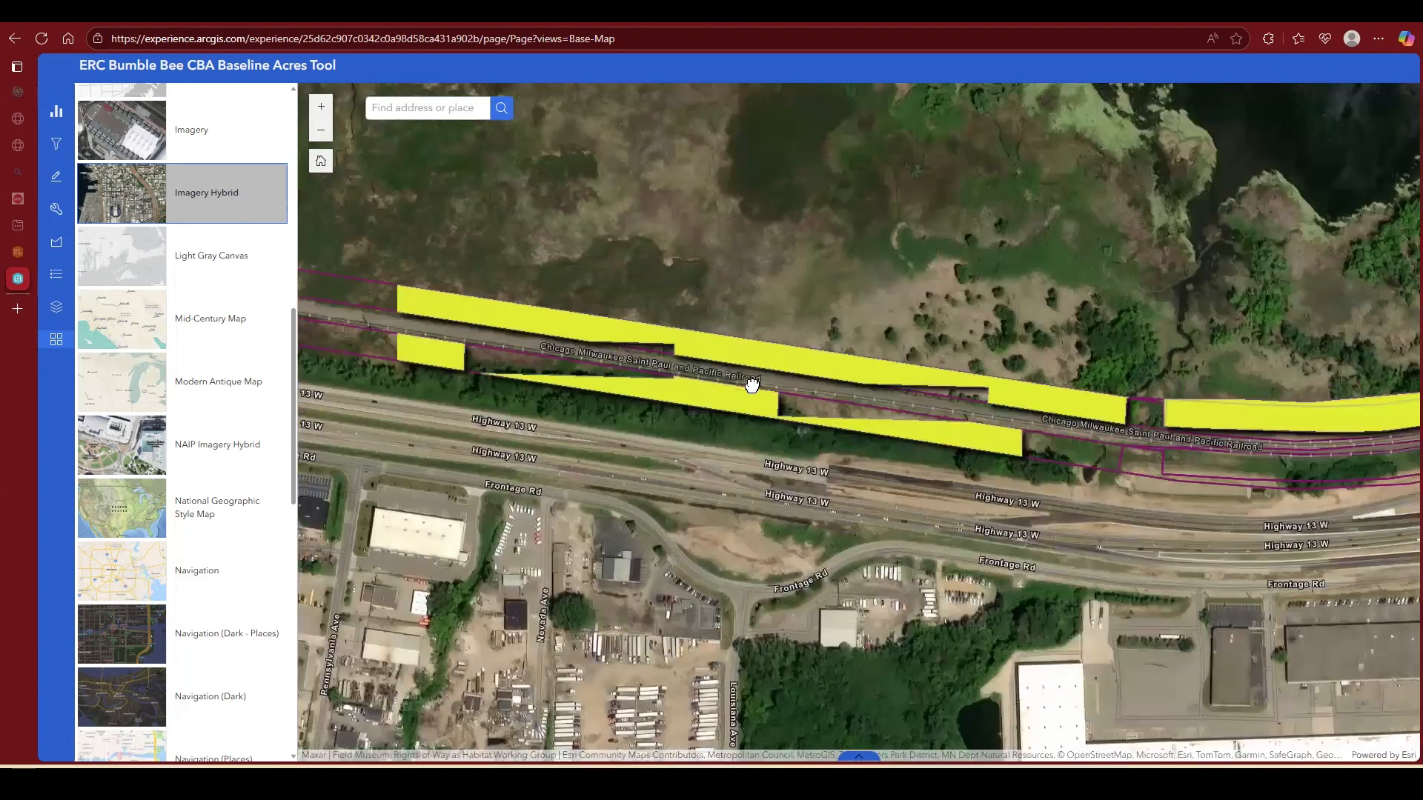
Step: Select the management area along the railroad north of Highway 13 and compare its habitat colours with the legend over its full extent
left_click_drag(661, 333, 810, 348)
left_click(662, 335)
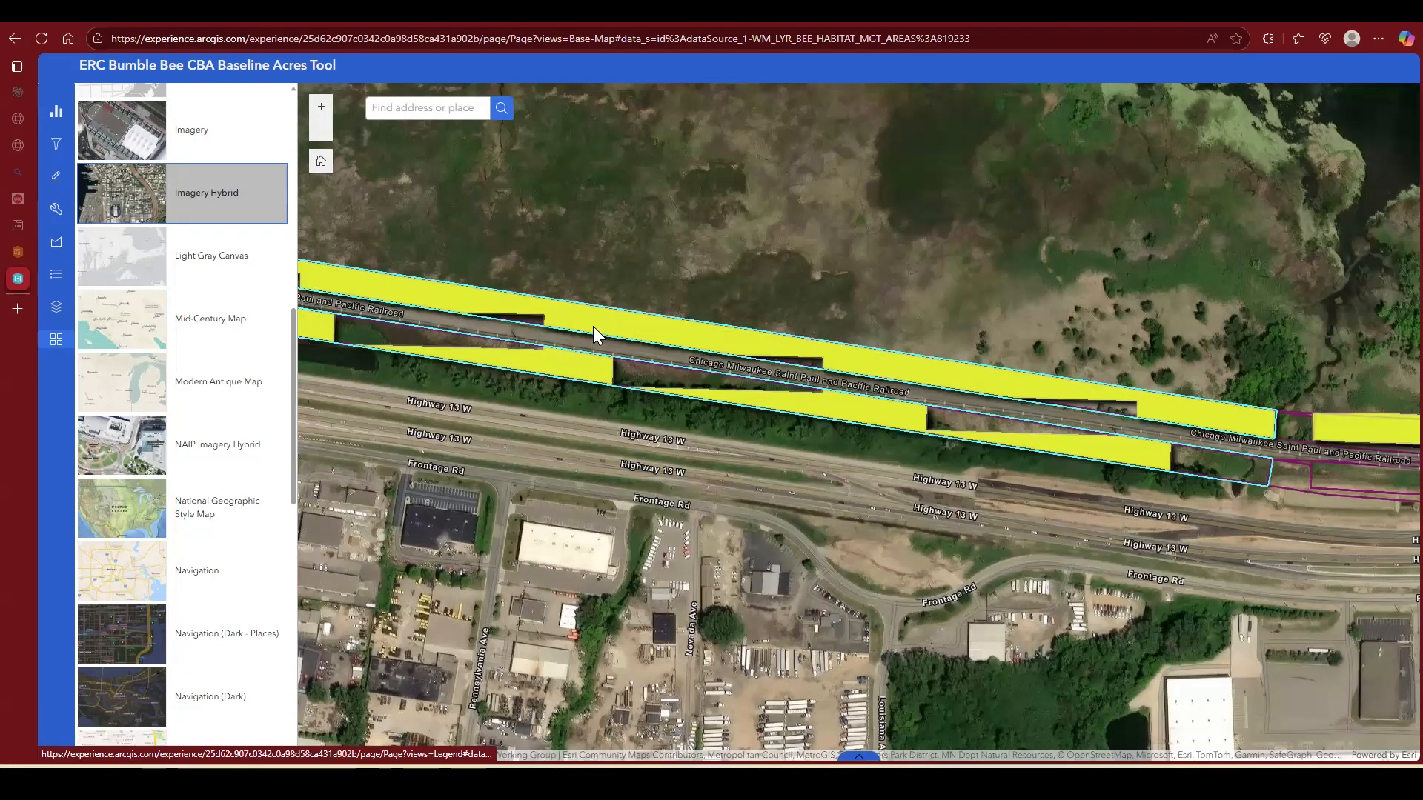
left_click(56, 274)
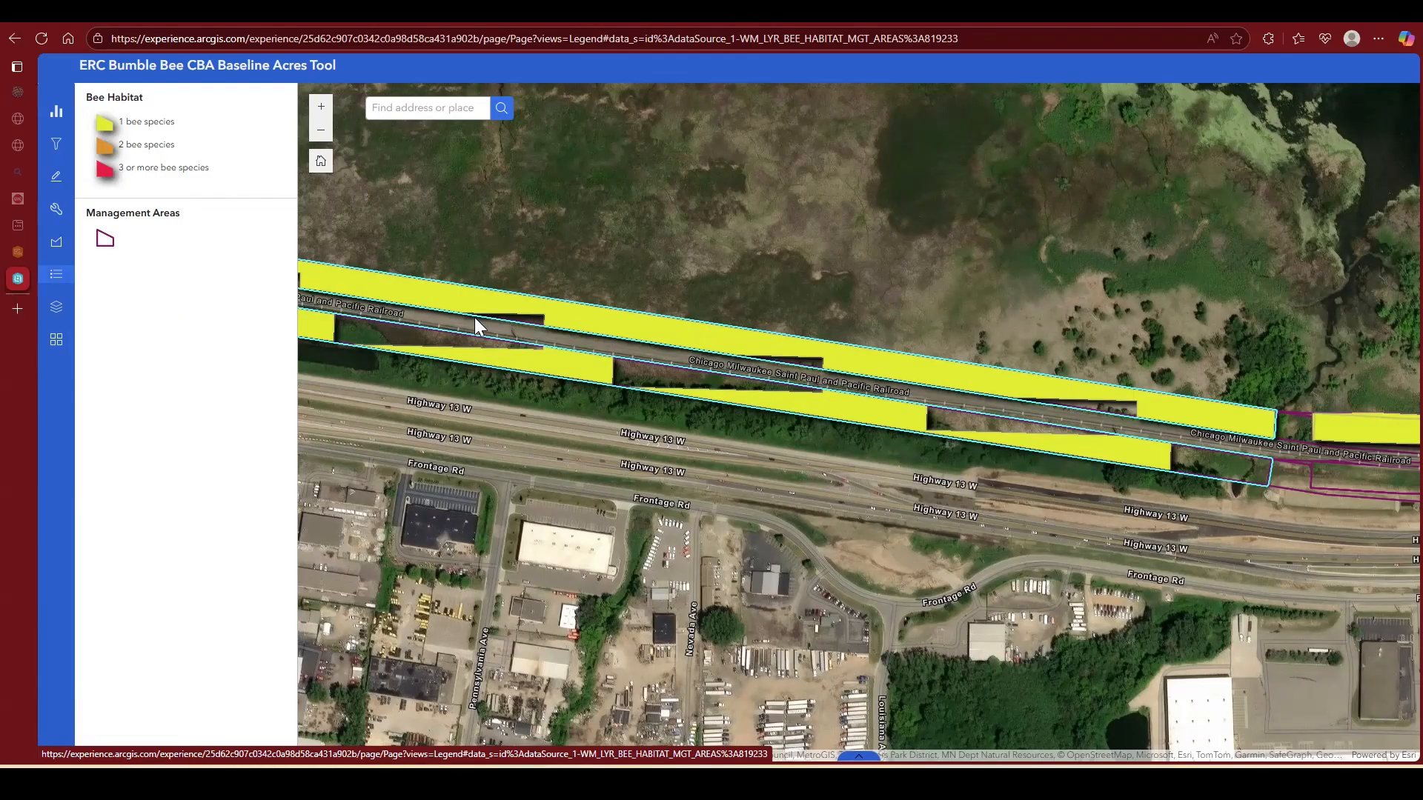
left_click_drag(457, 309, 577, 345)
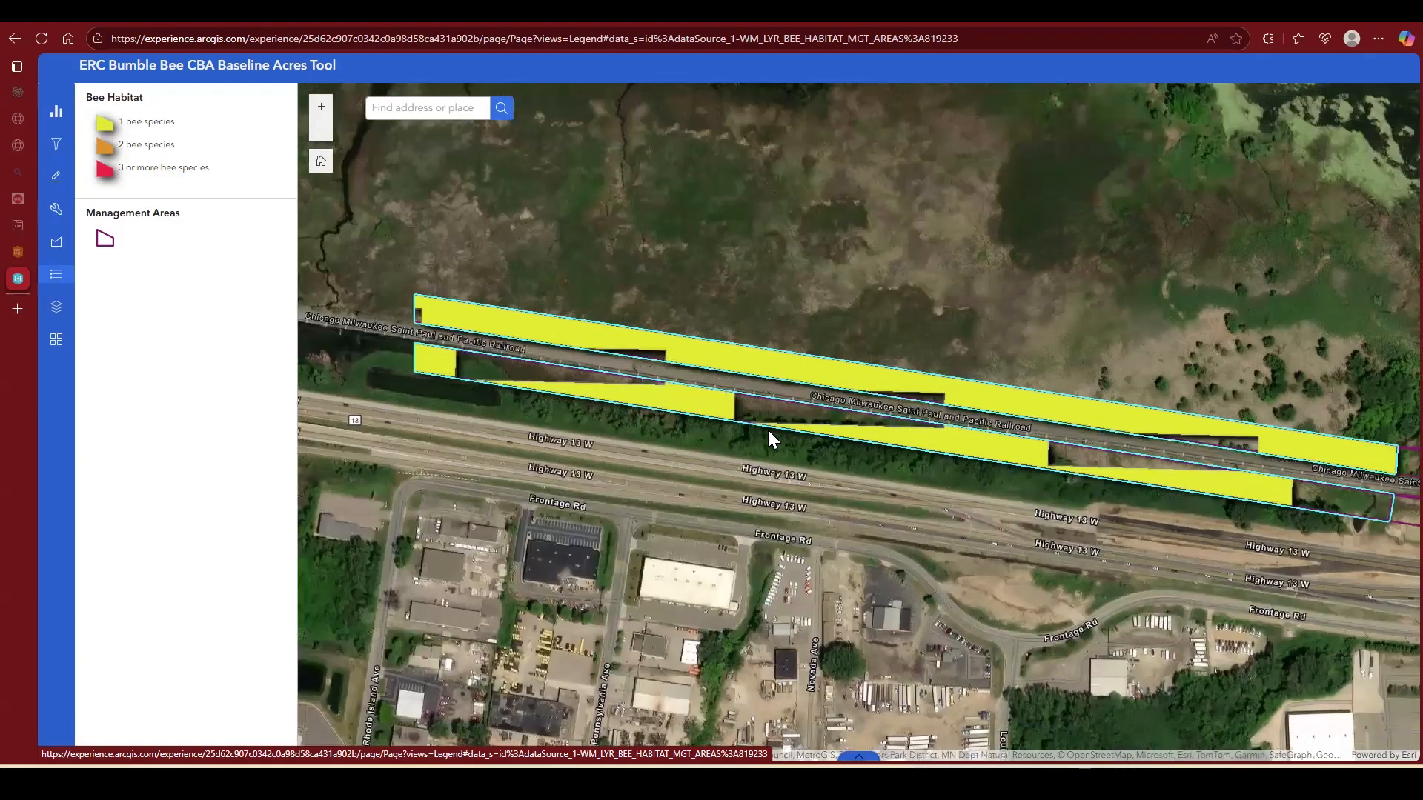
left_click_drag(453, 349, 767, 431)
scroll(770, 428, "down", 1)
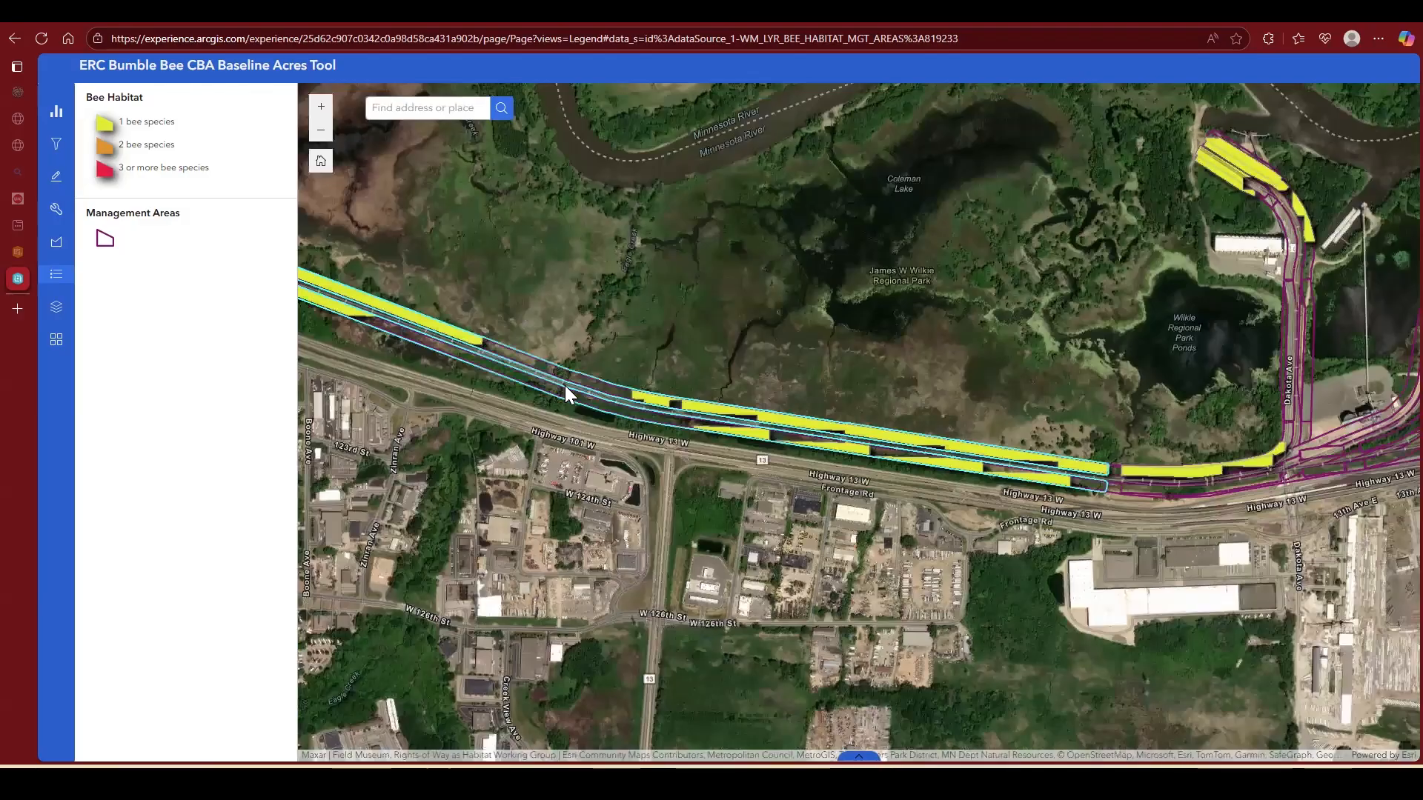
scroll(660, 399, "down", 1)
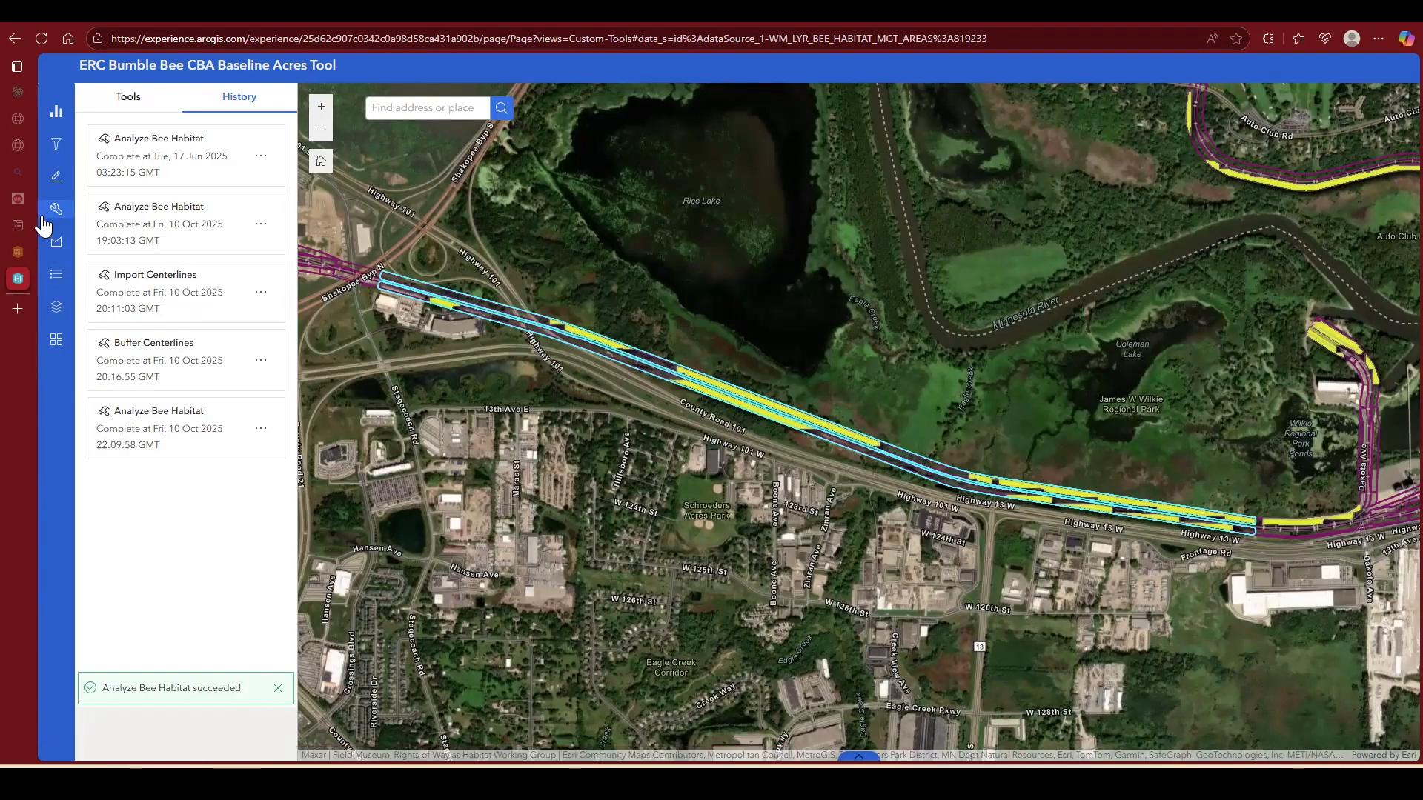
Step: Turn on the filter that hides empty management areas and check the remaining areas around Savage and Burnsville
left_click(56, 146)
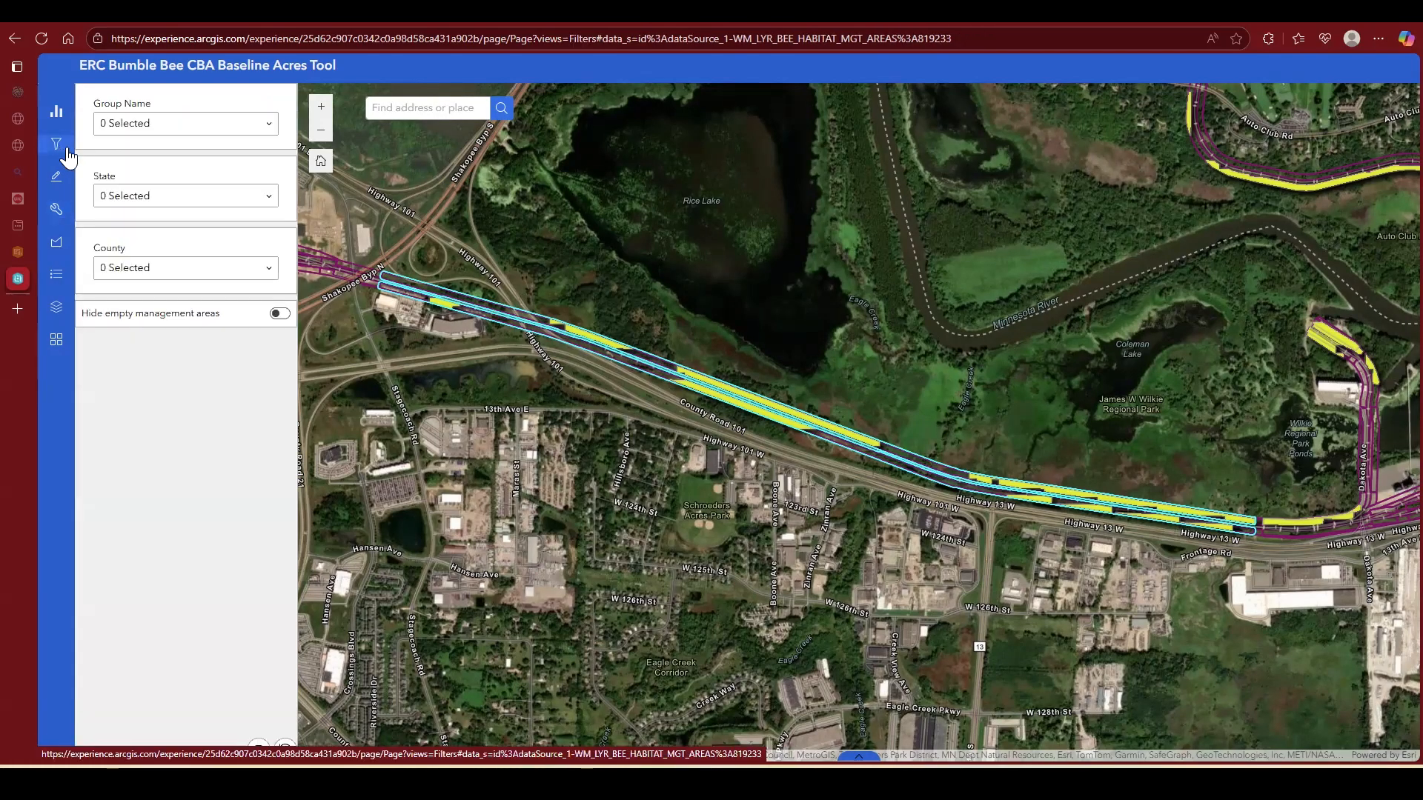
left_click(280, 314)
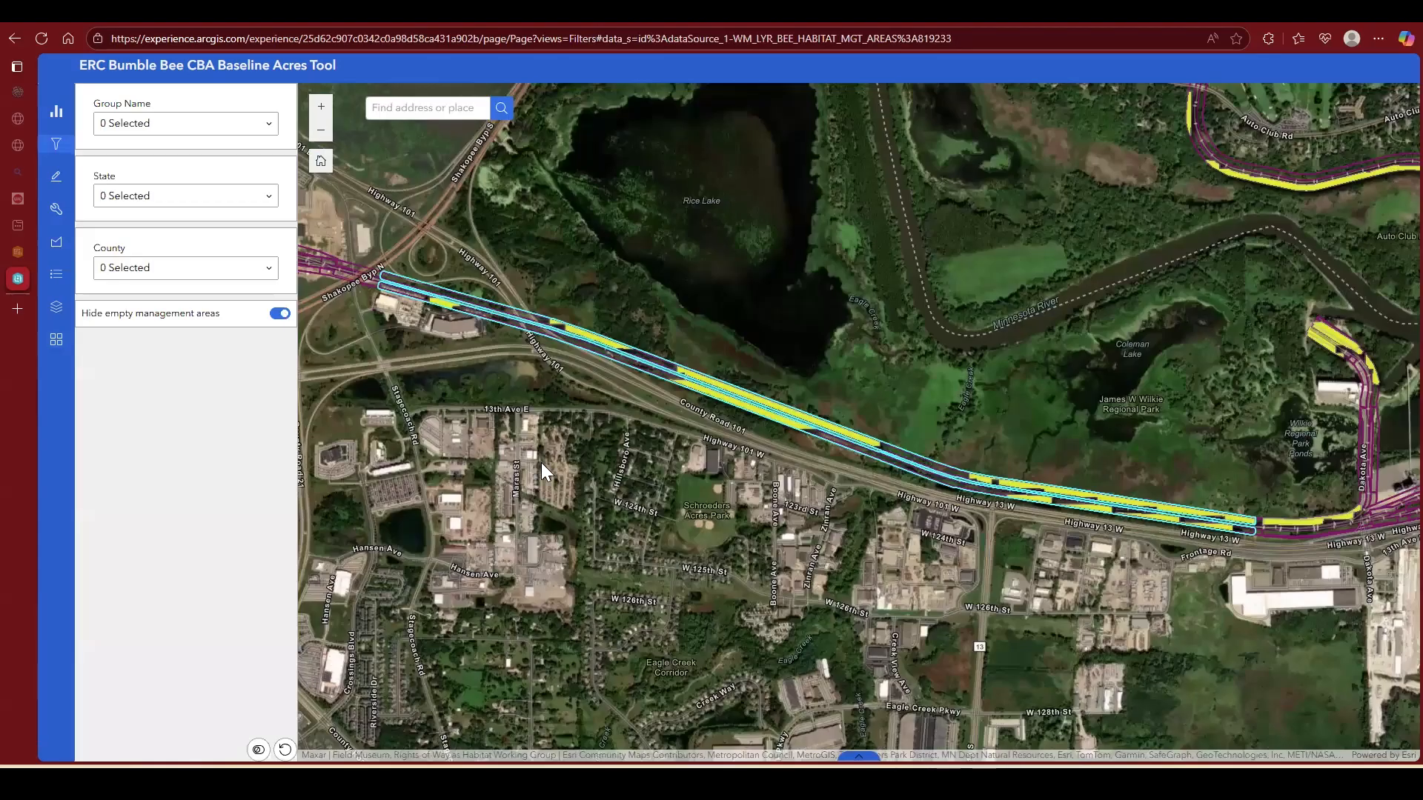
scroll(718, 561, "down", 5)
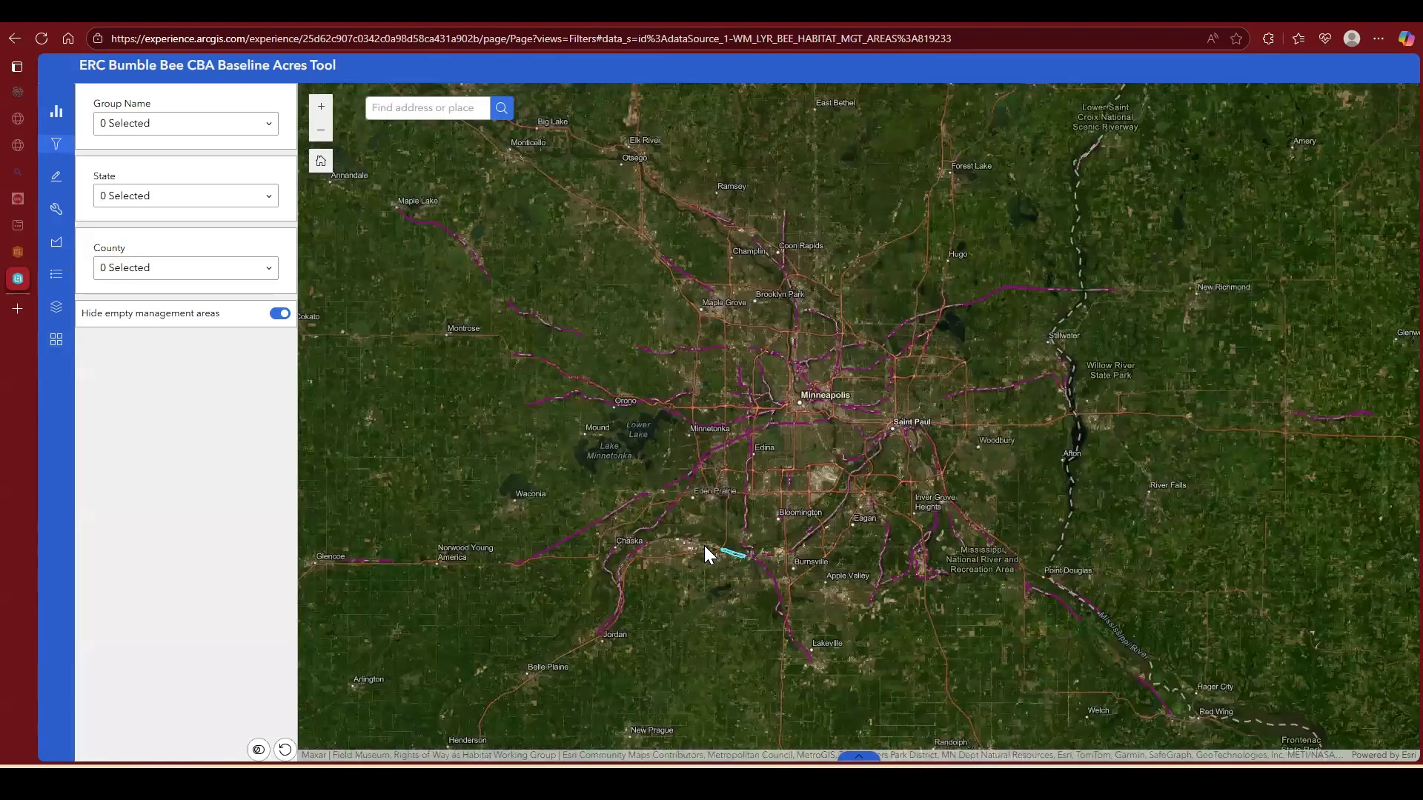
scroll(725, 551, "up", 3)
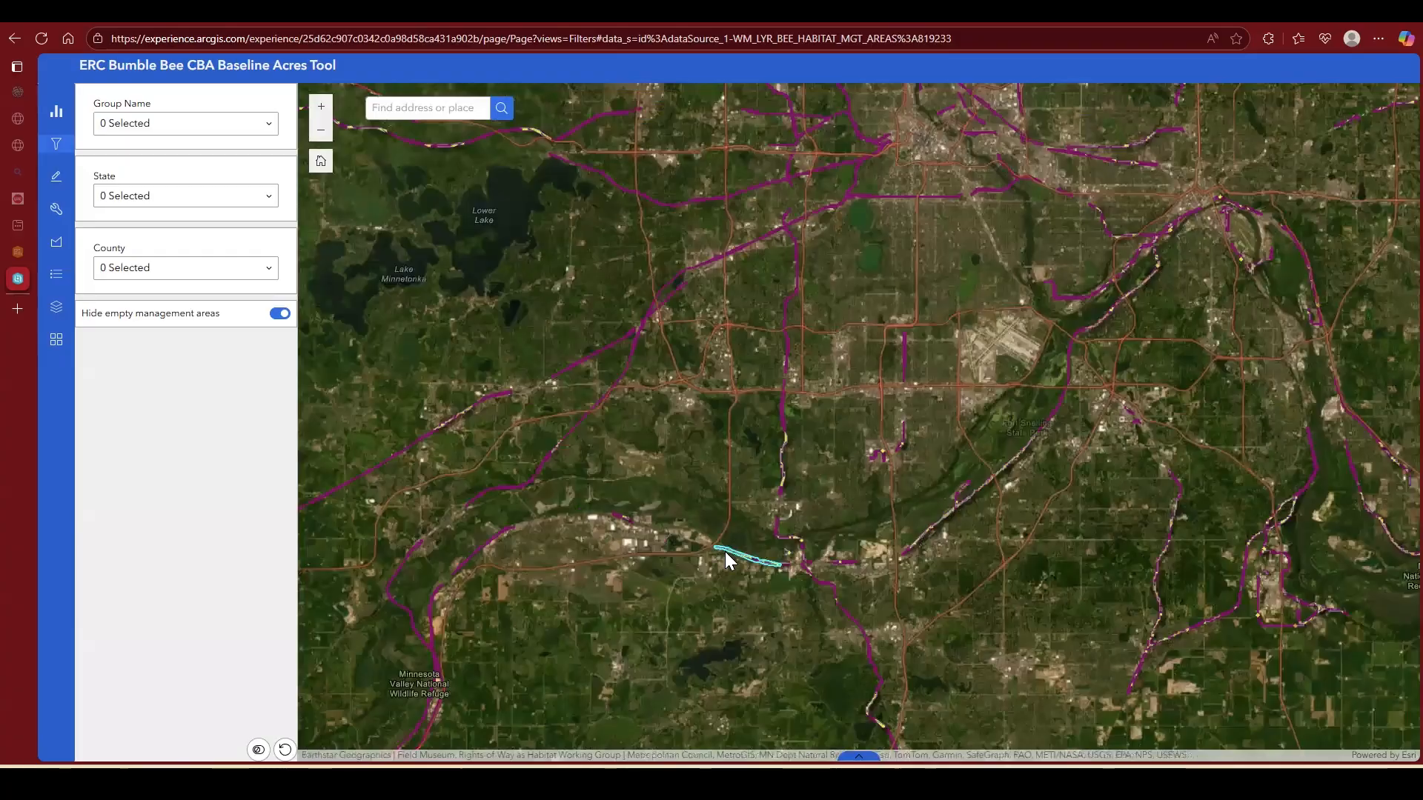
scroll(725, 552, "up", 2)
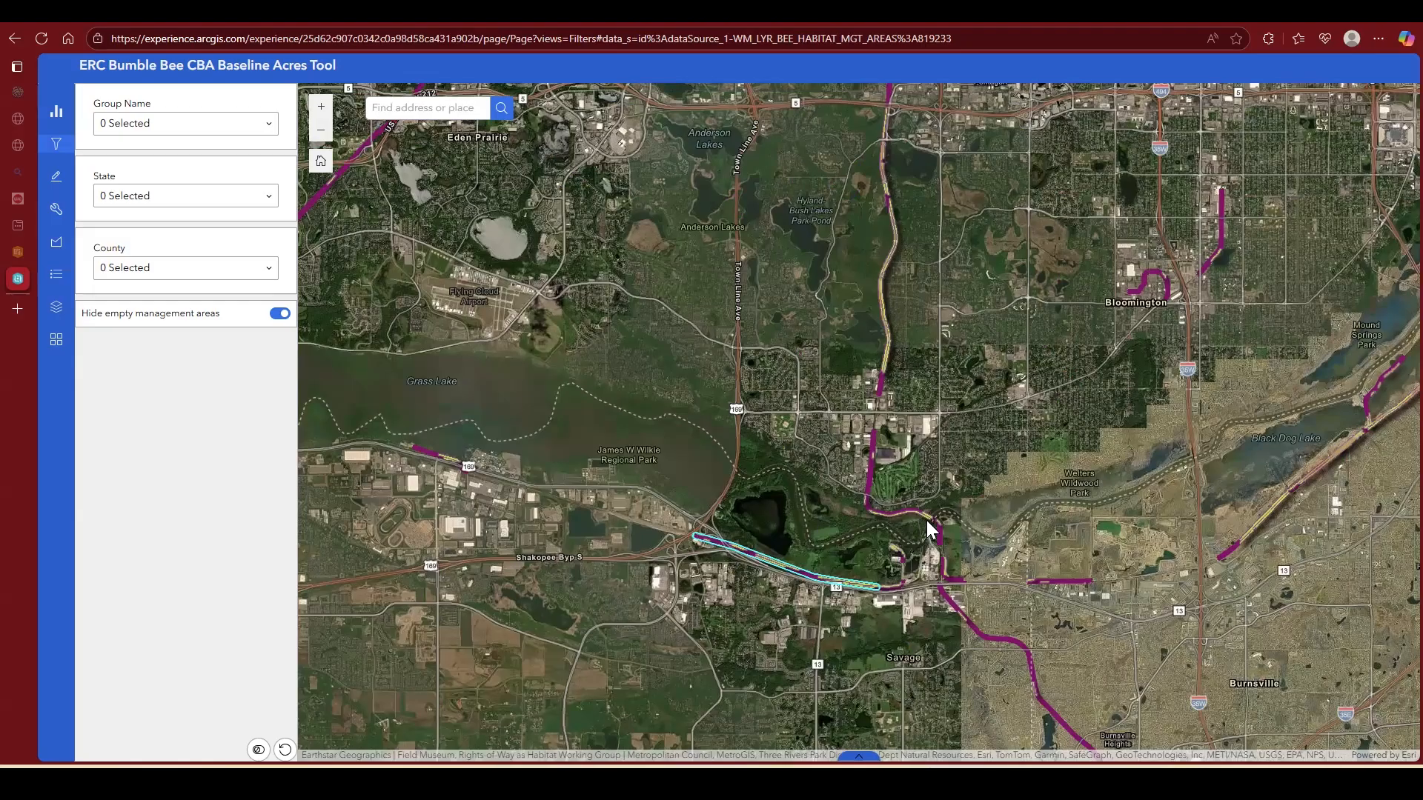
left_click_drag(934, 544, 670, 464)
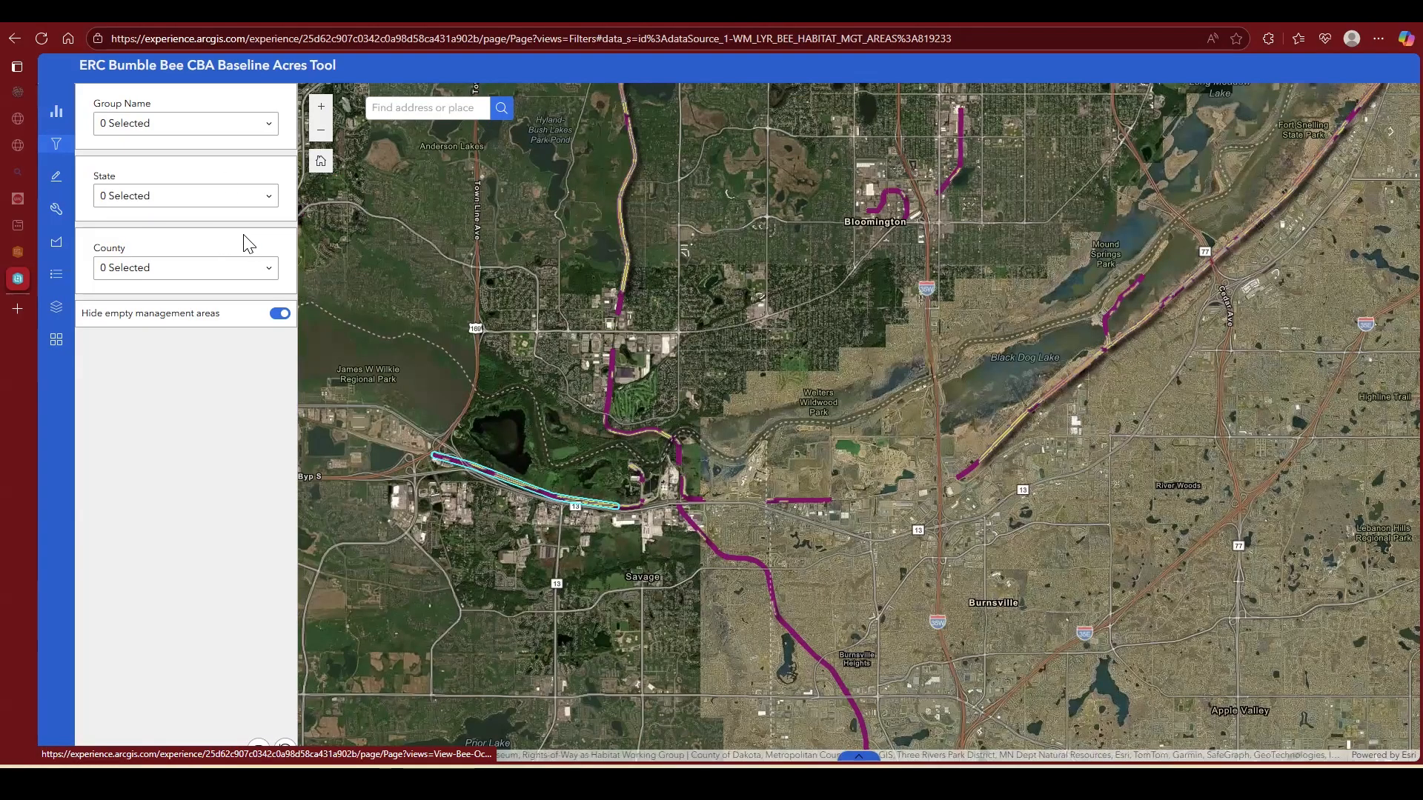
Step: Advance through the bee occurrence records to records 76 and 77 and read the Acres by Species chart
left_click(177, 103)
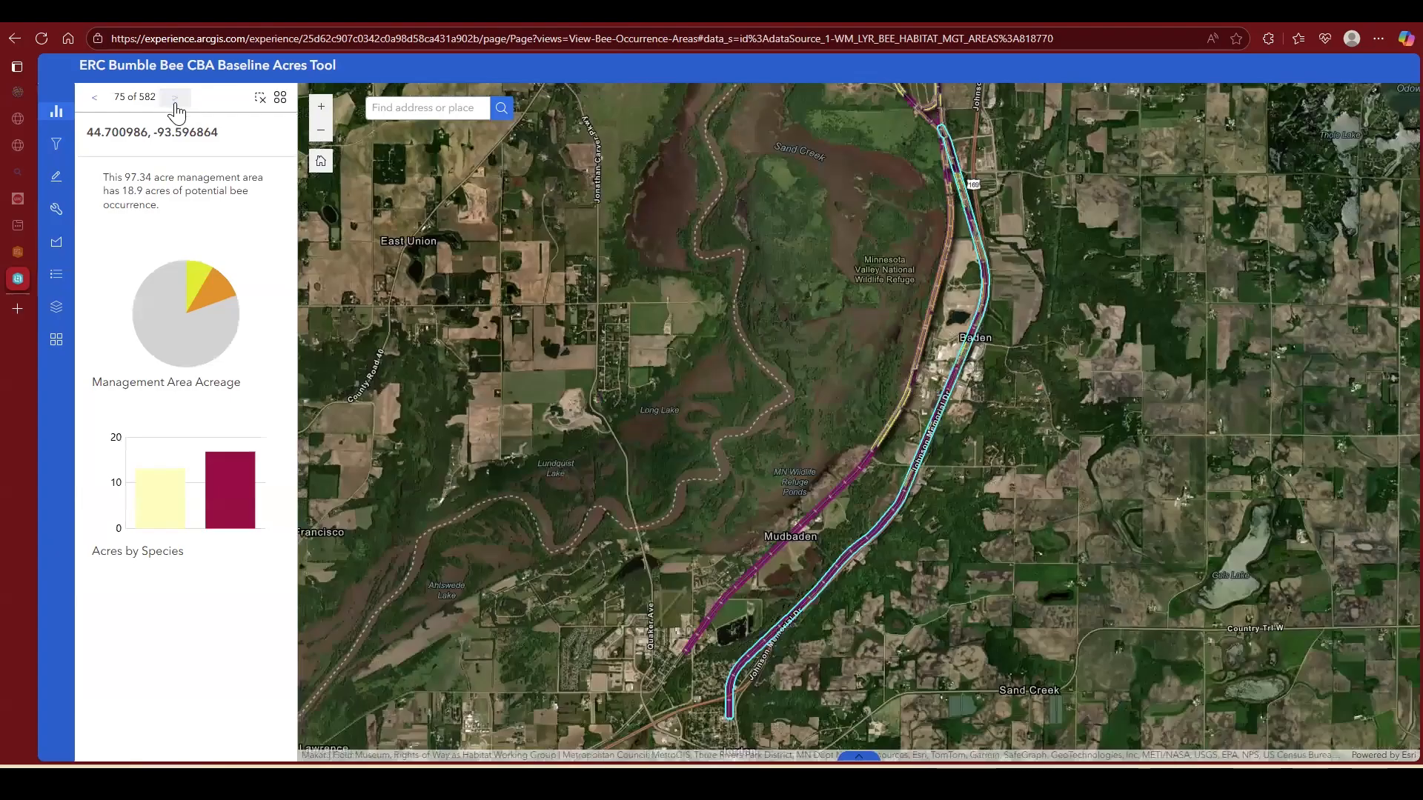
left_click(175, 104)
mouse_move(171, 510)
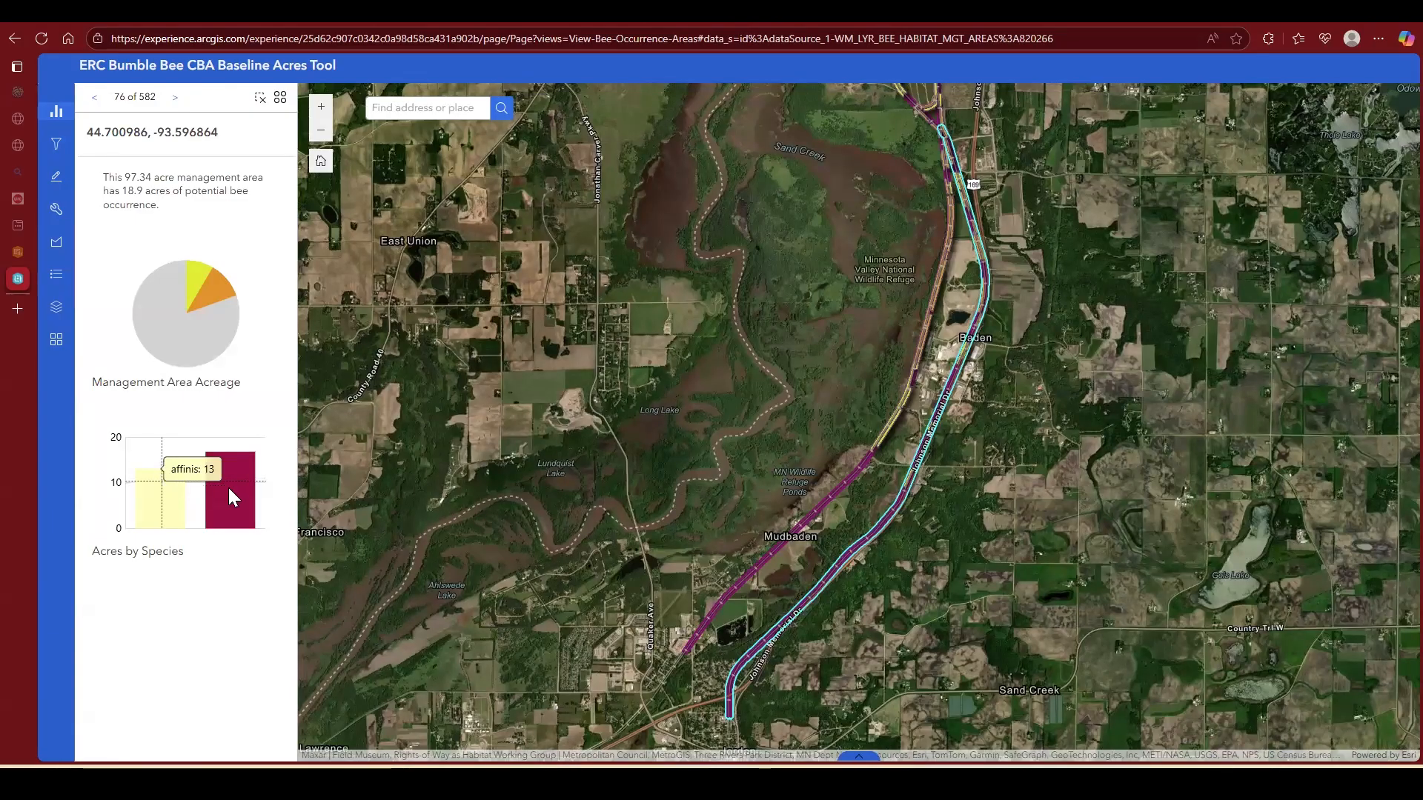
mouse_move(229, 490)
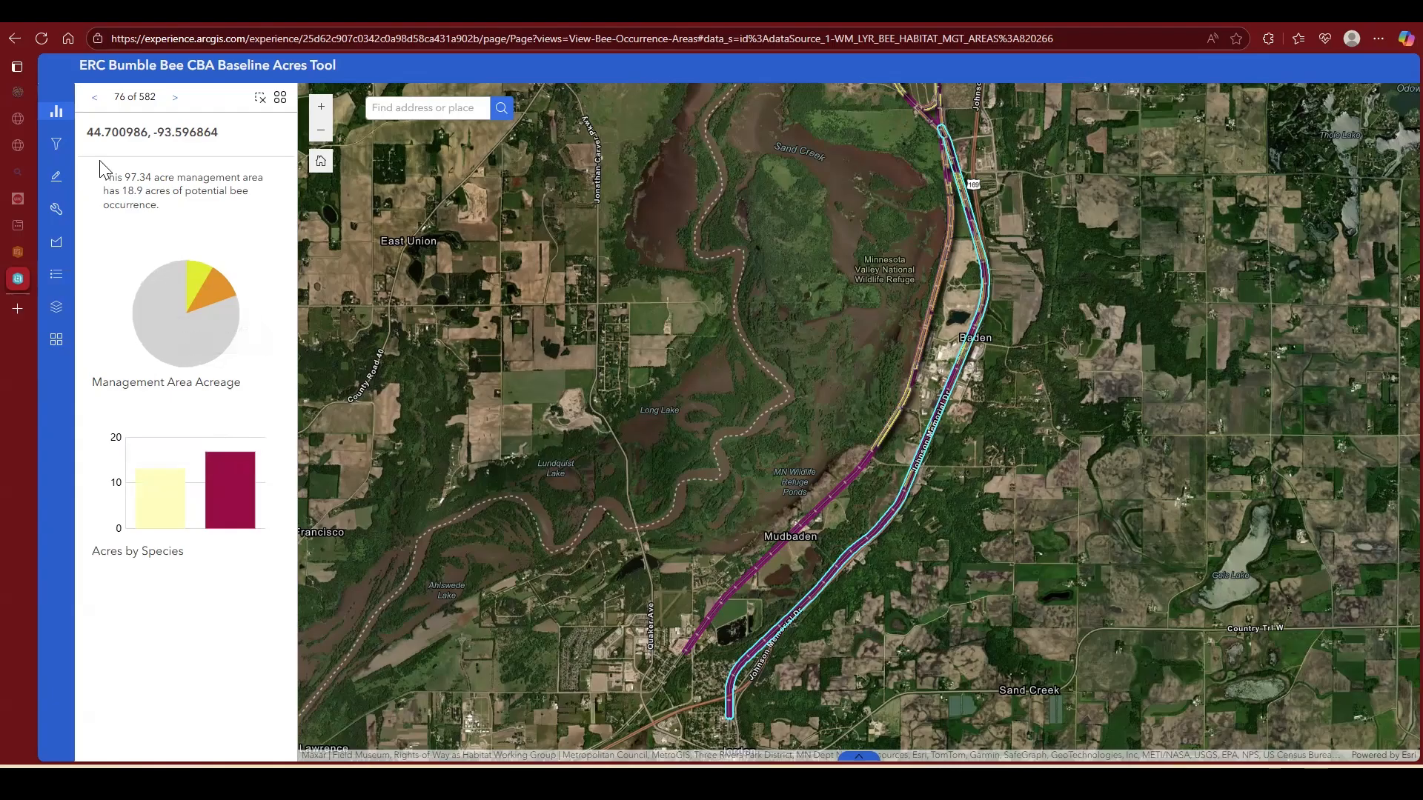
left_click(178, 101)
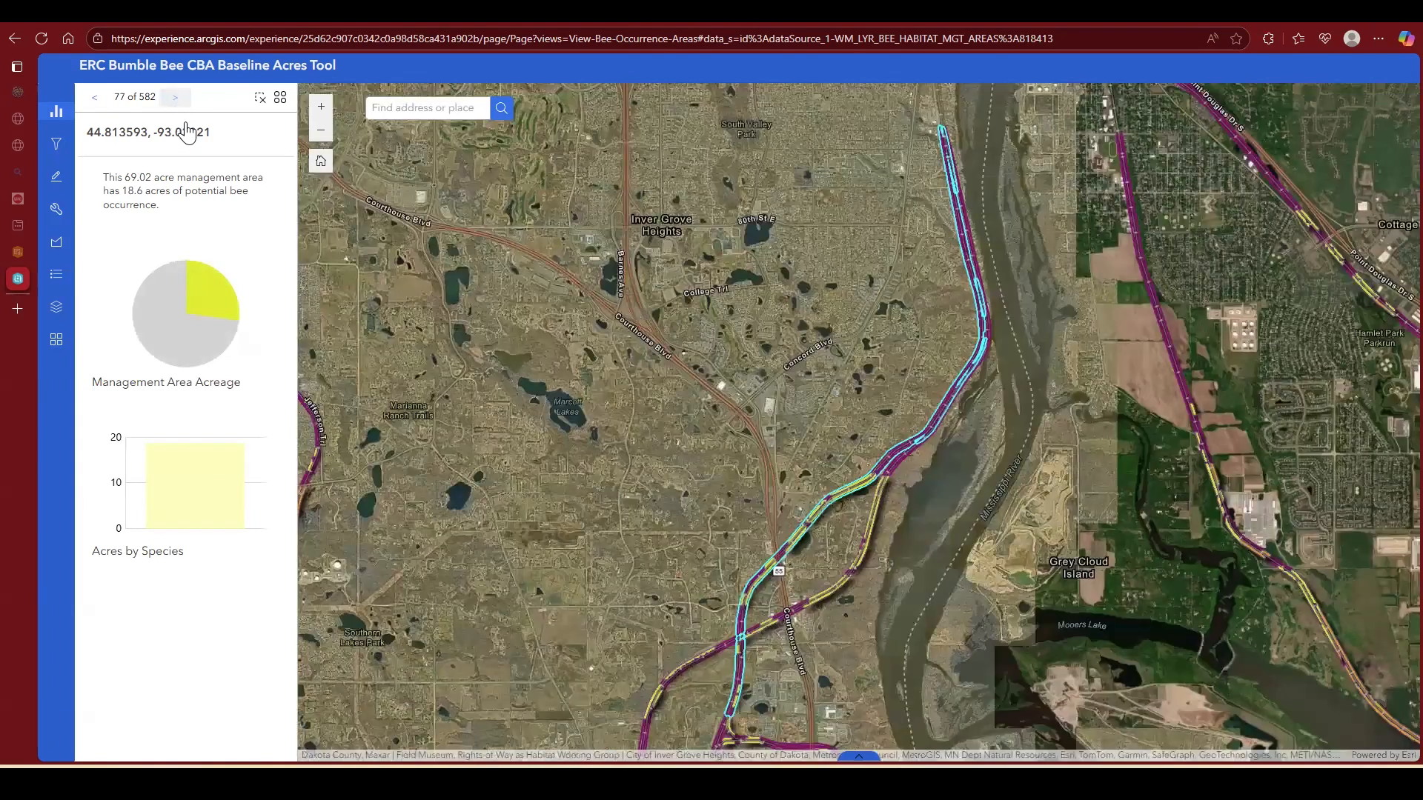
mouse_move(191, 469)
Step: Go to bee occurrence record 79 and examine its habitat near W Lake St along with its acreage and species charts
double_click(178, 103)
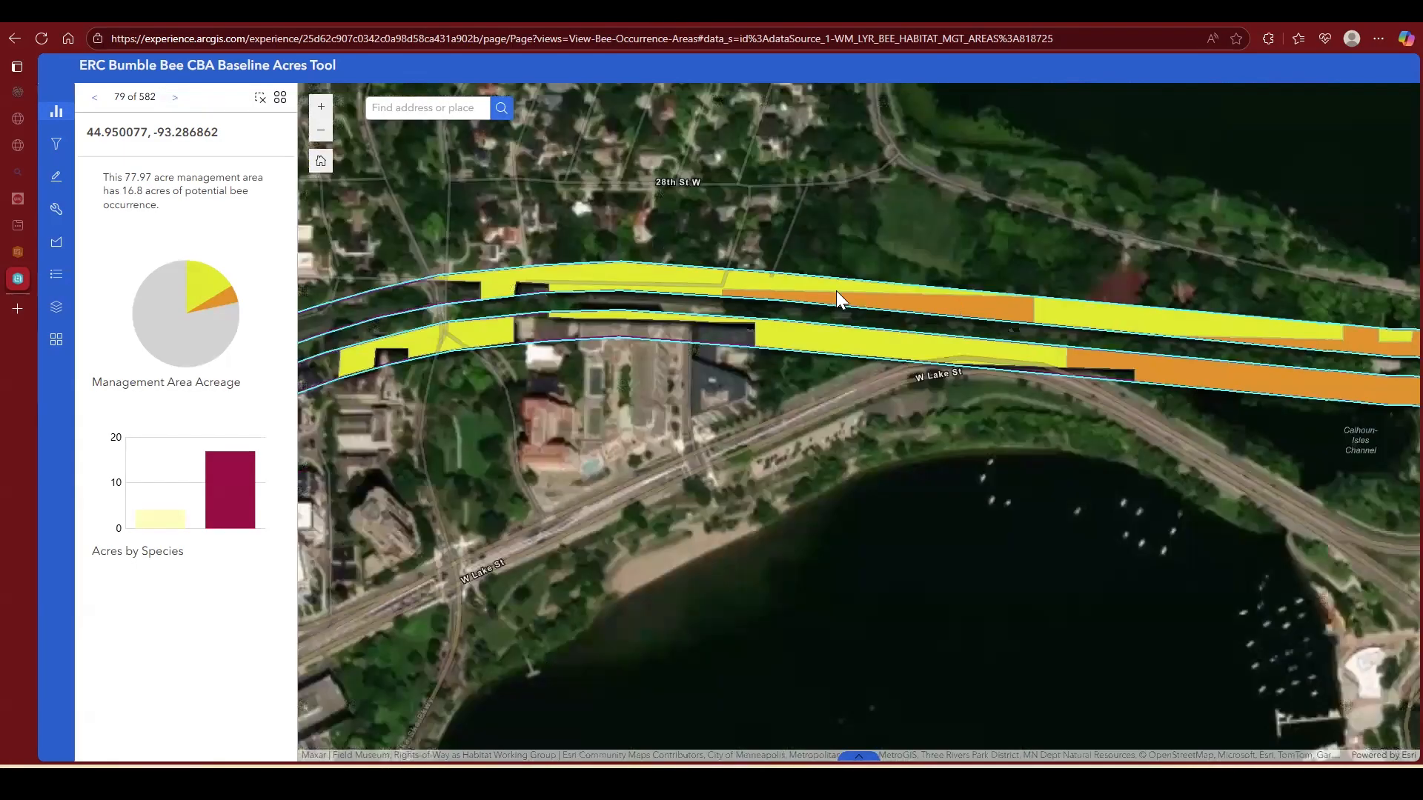
left_click_drag(985, 330, 549, 245)
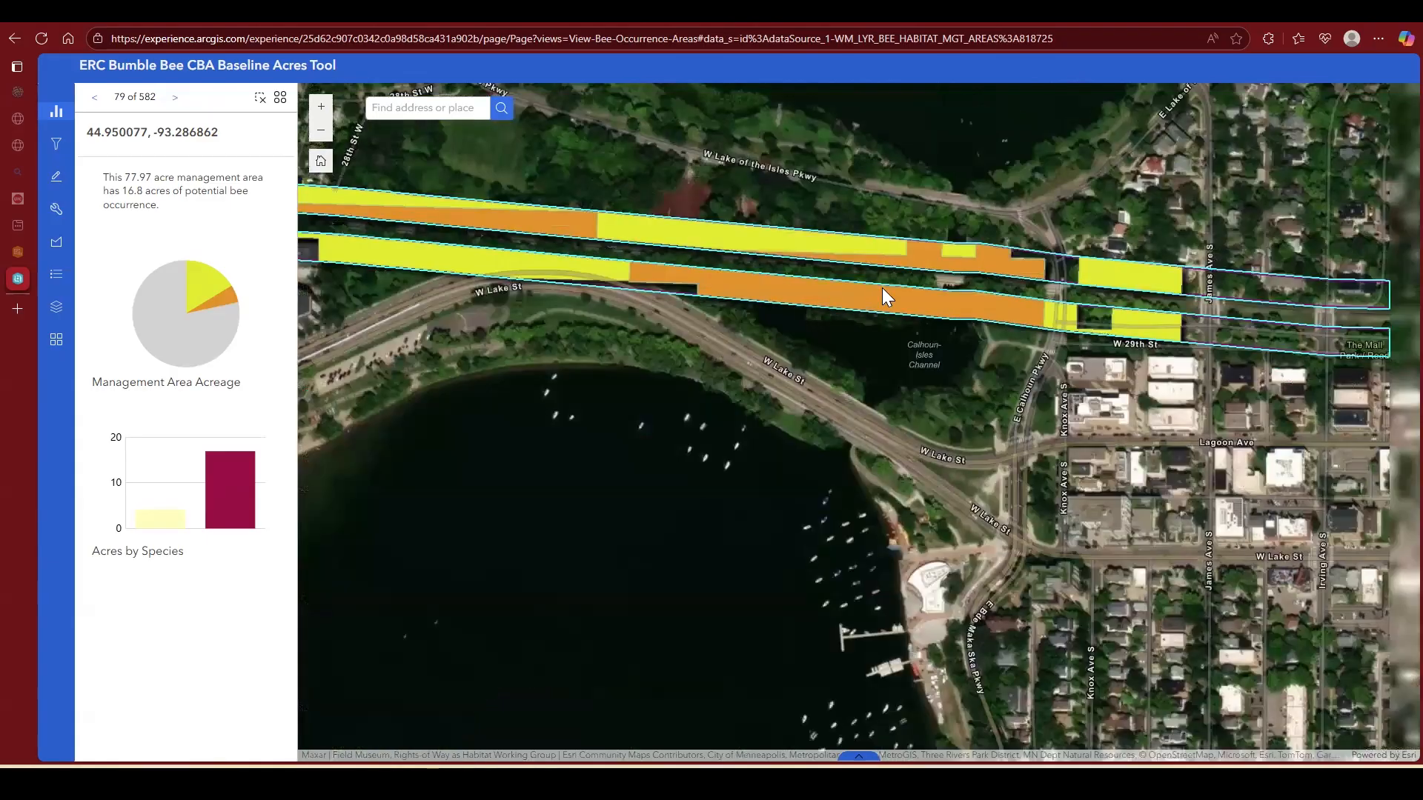
left_click_drag(884, 240, 777, 235)
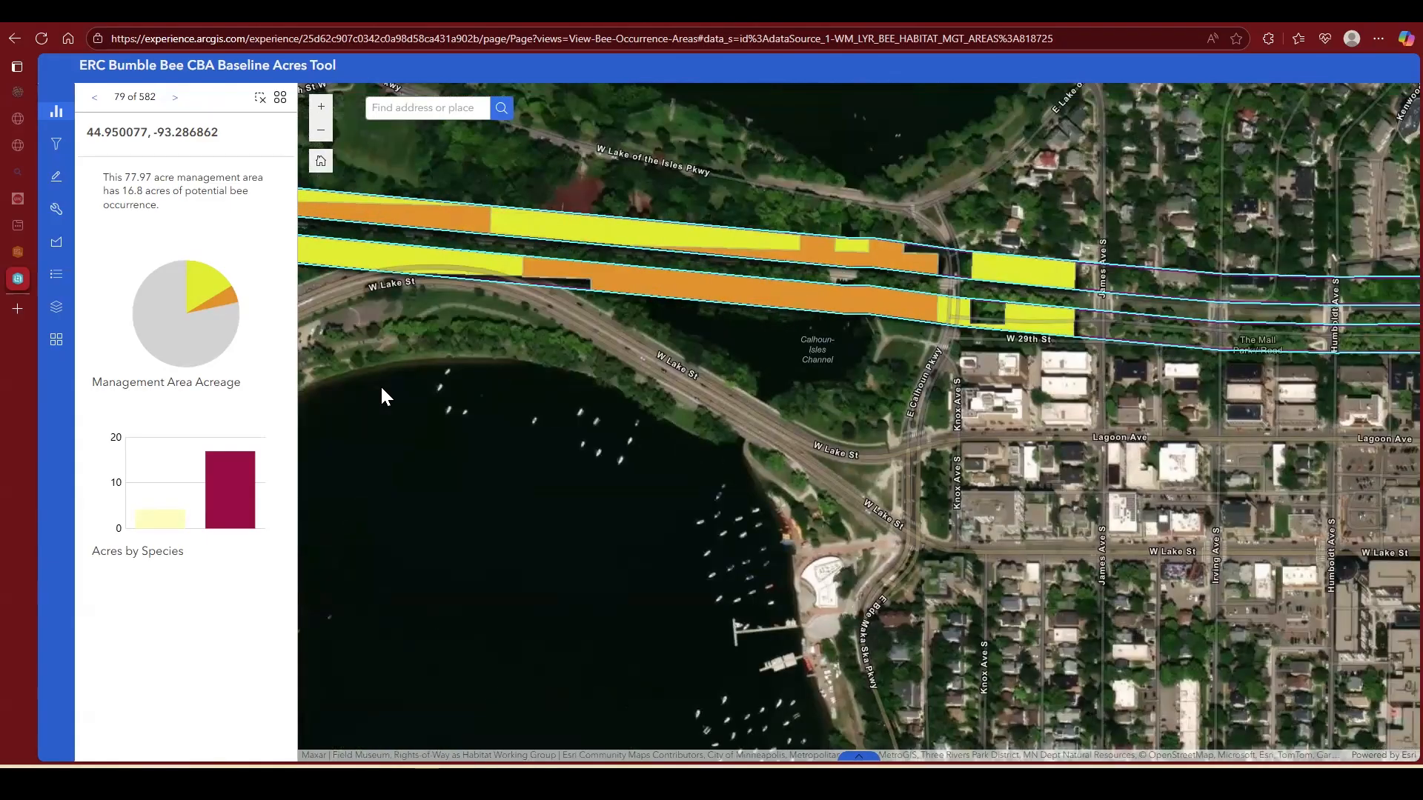
mouse_move(146, 520)
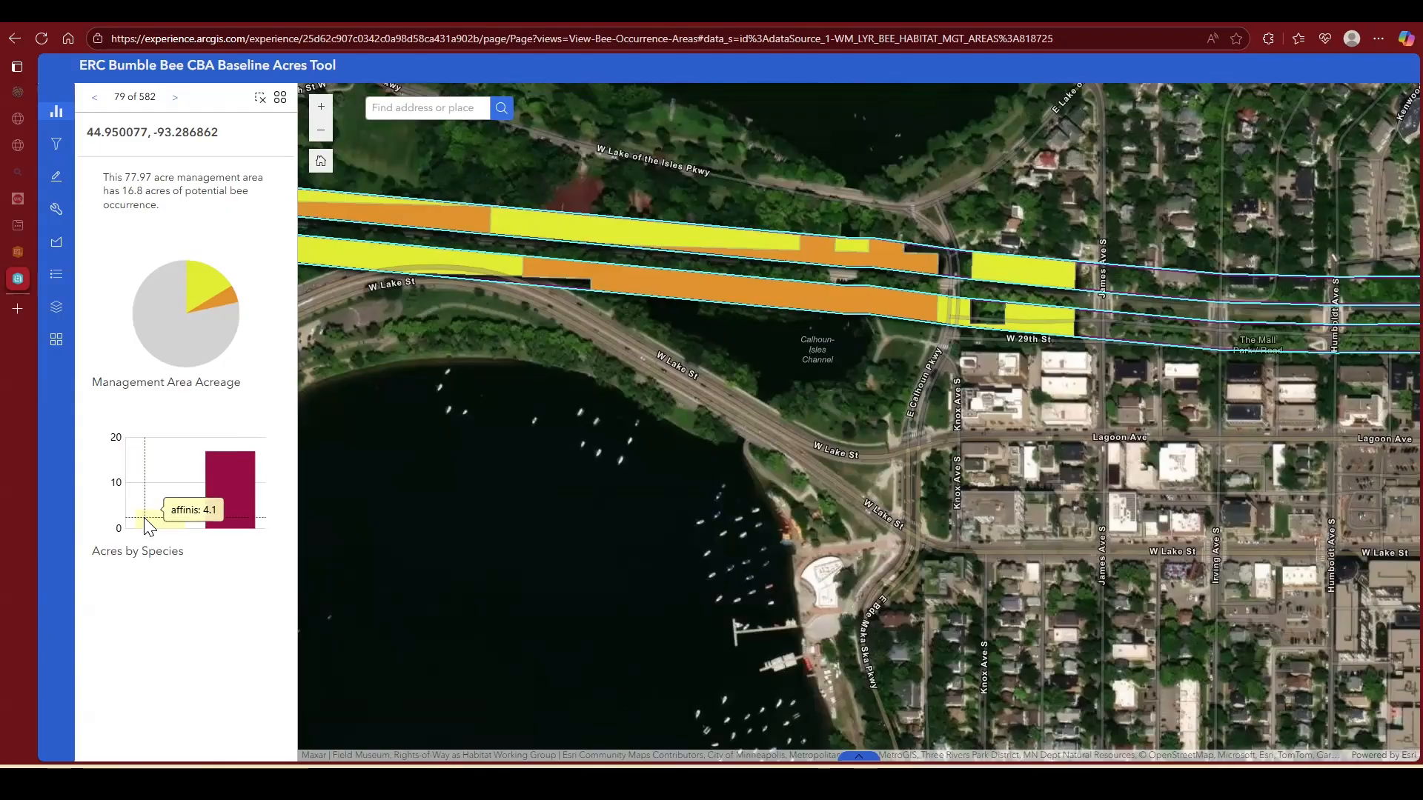
mouse_move(209, 283)
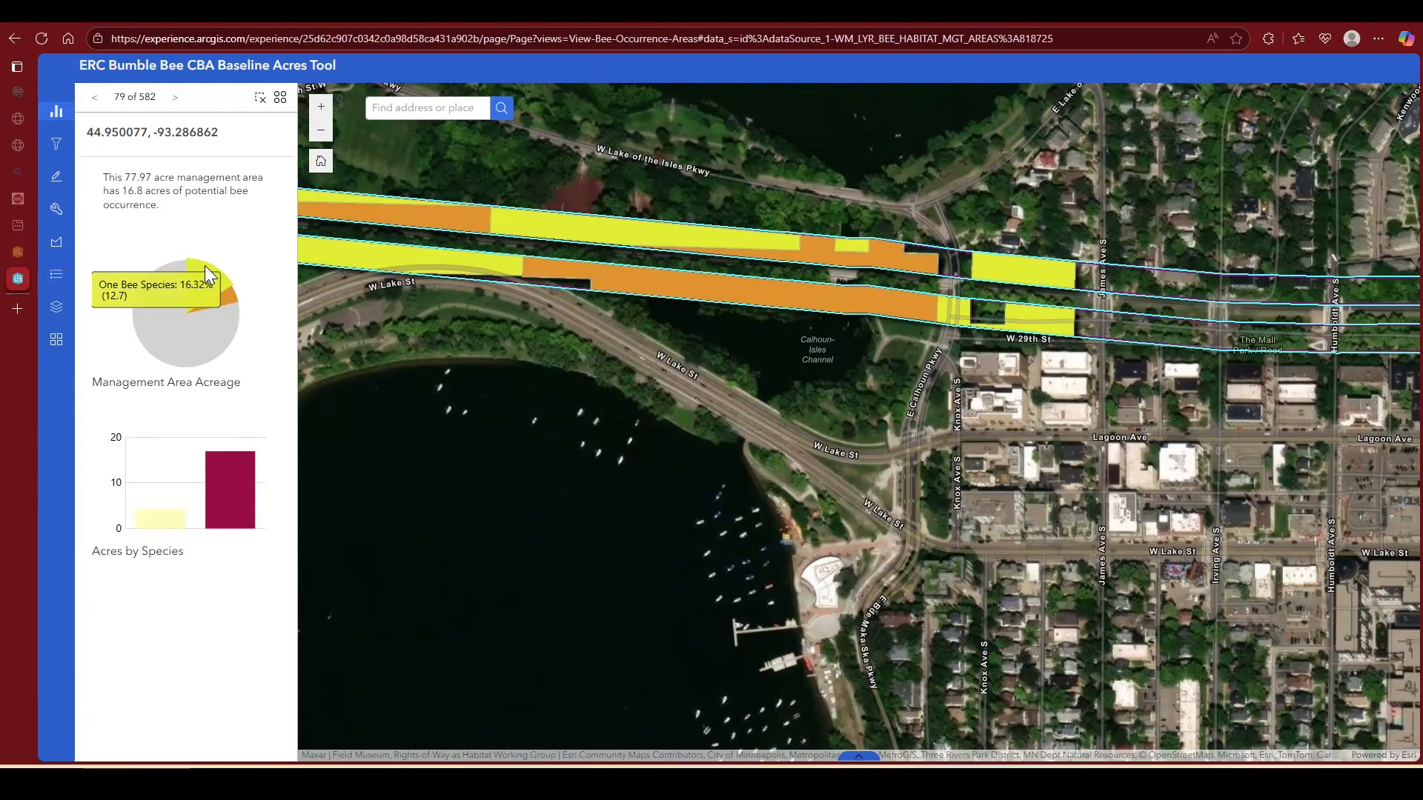
mouse_move(232, 311)
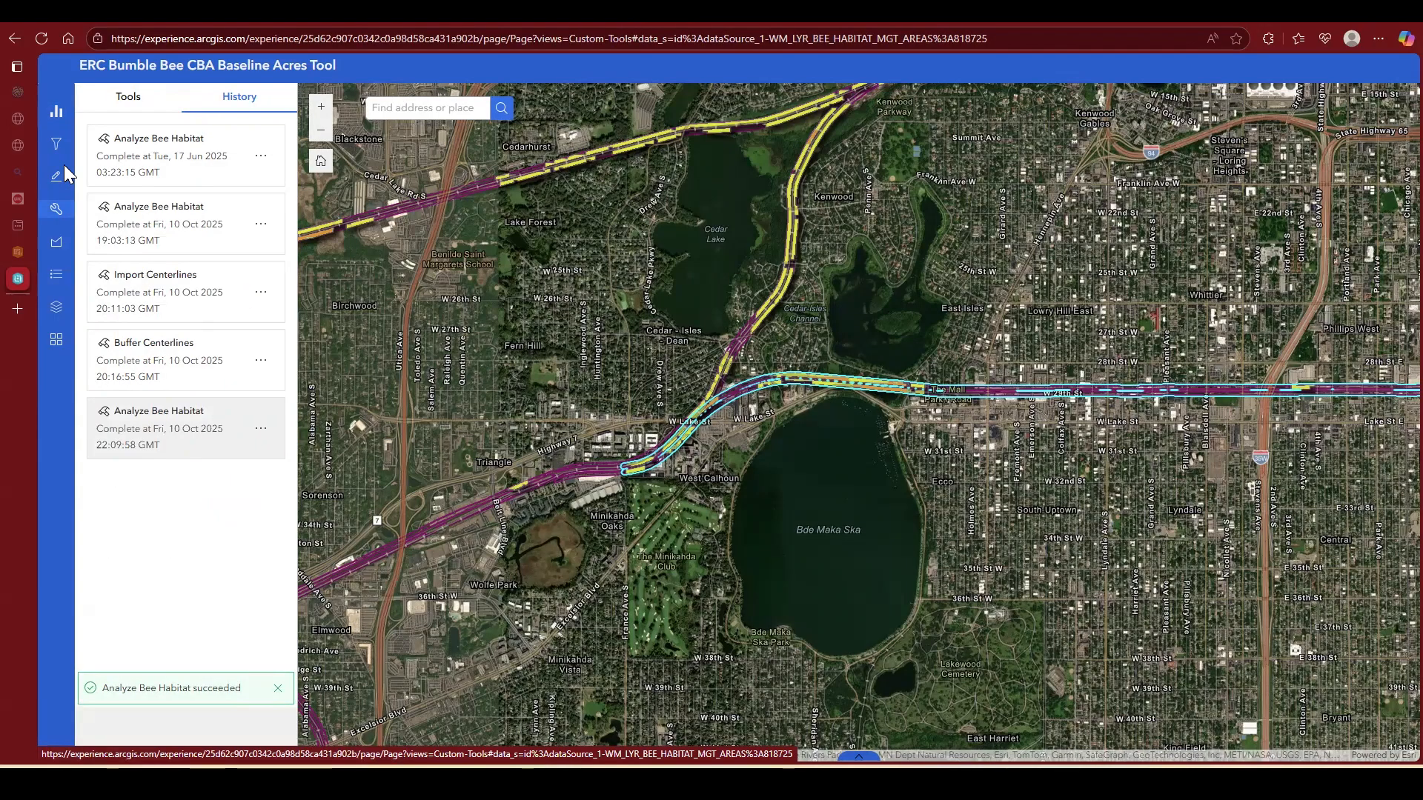
left_click(56, 112)
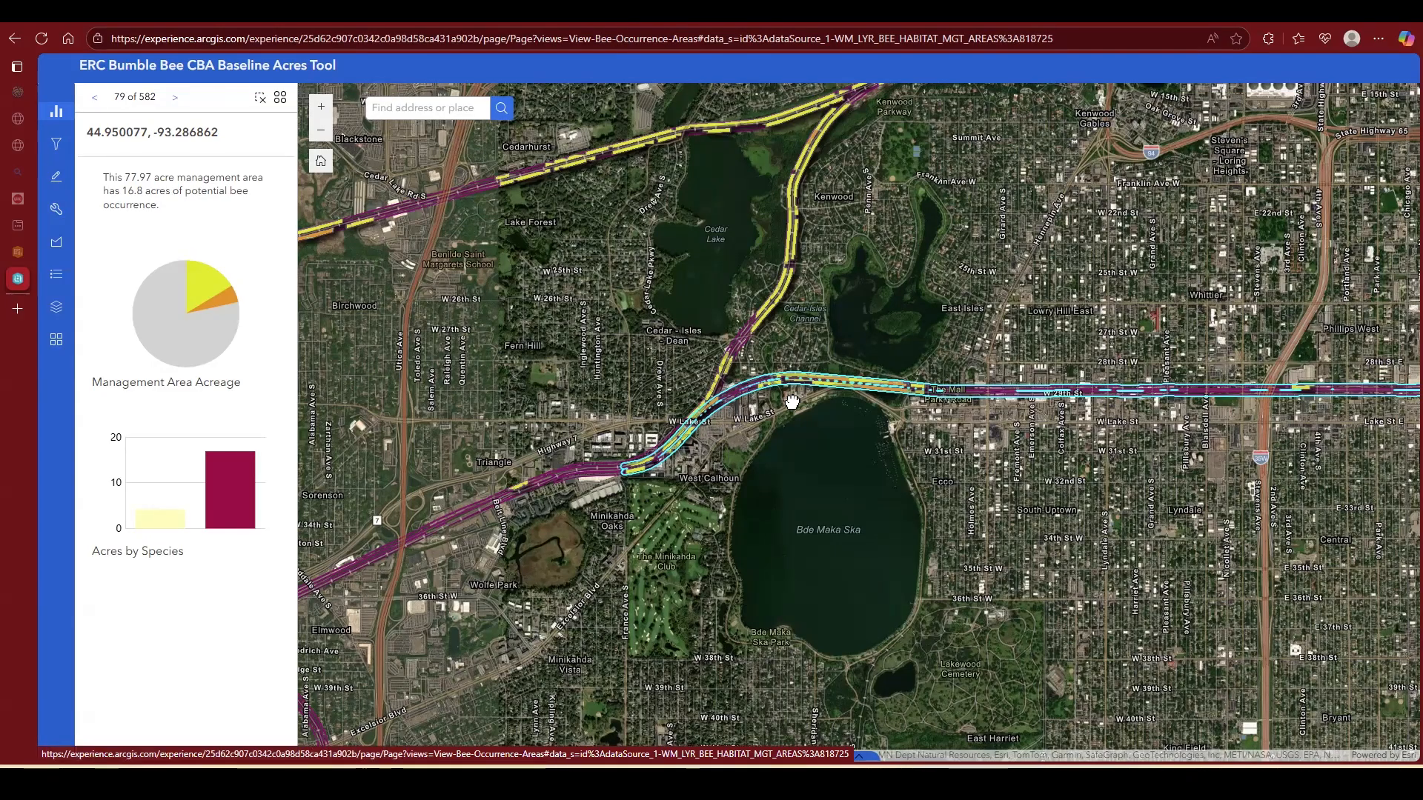
Step: Open the PDF report of the latest Analyze Bee Habitat run and read its acreage totals by bee species
scroll(507, 492, "up", 2)
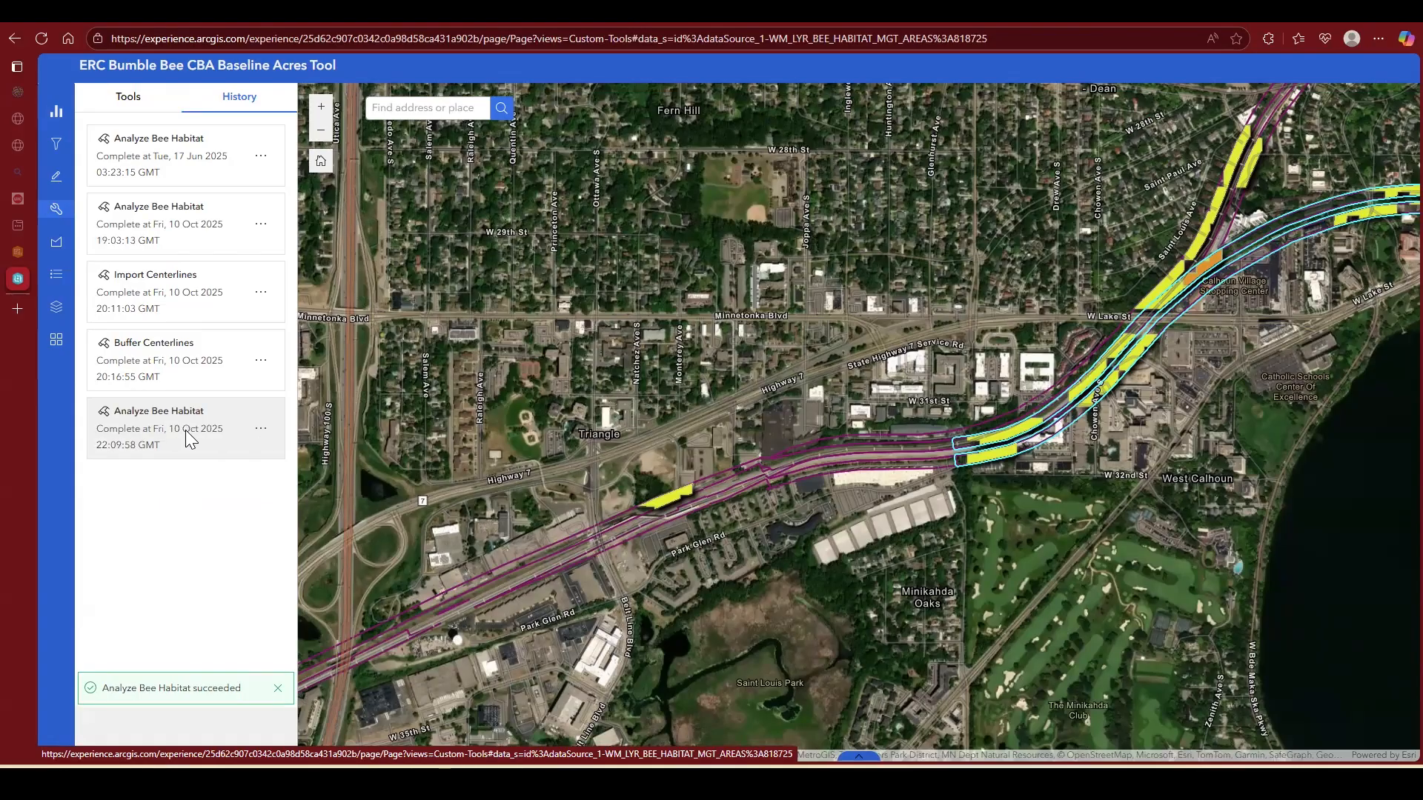
left_click(270, 407)
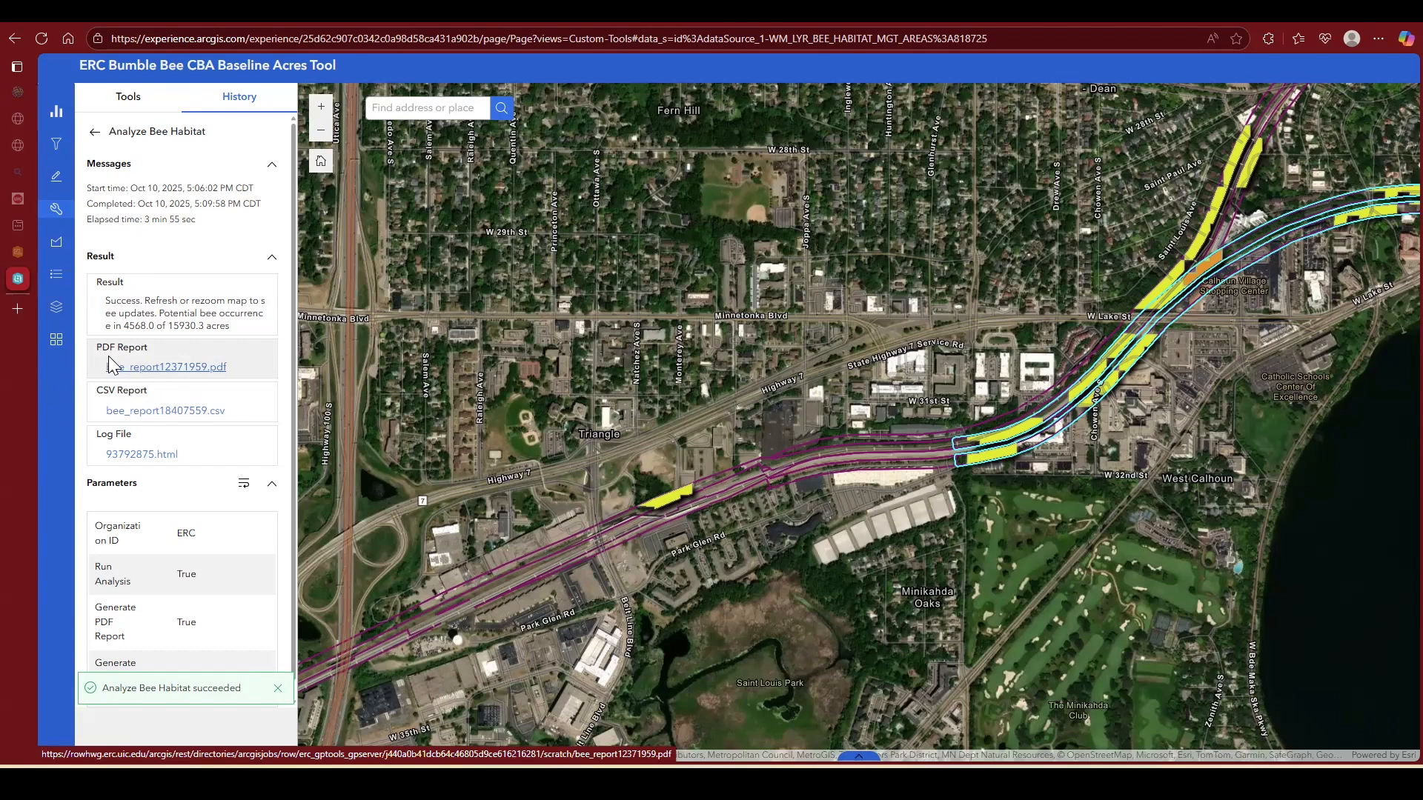
left_click(199, 379)
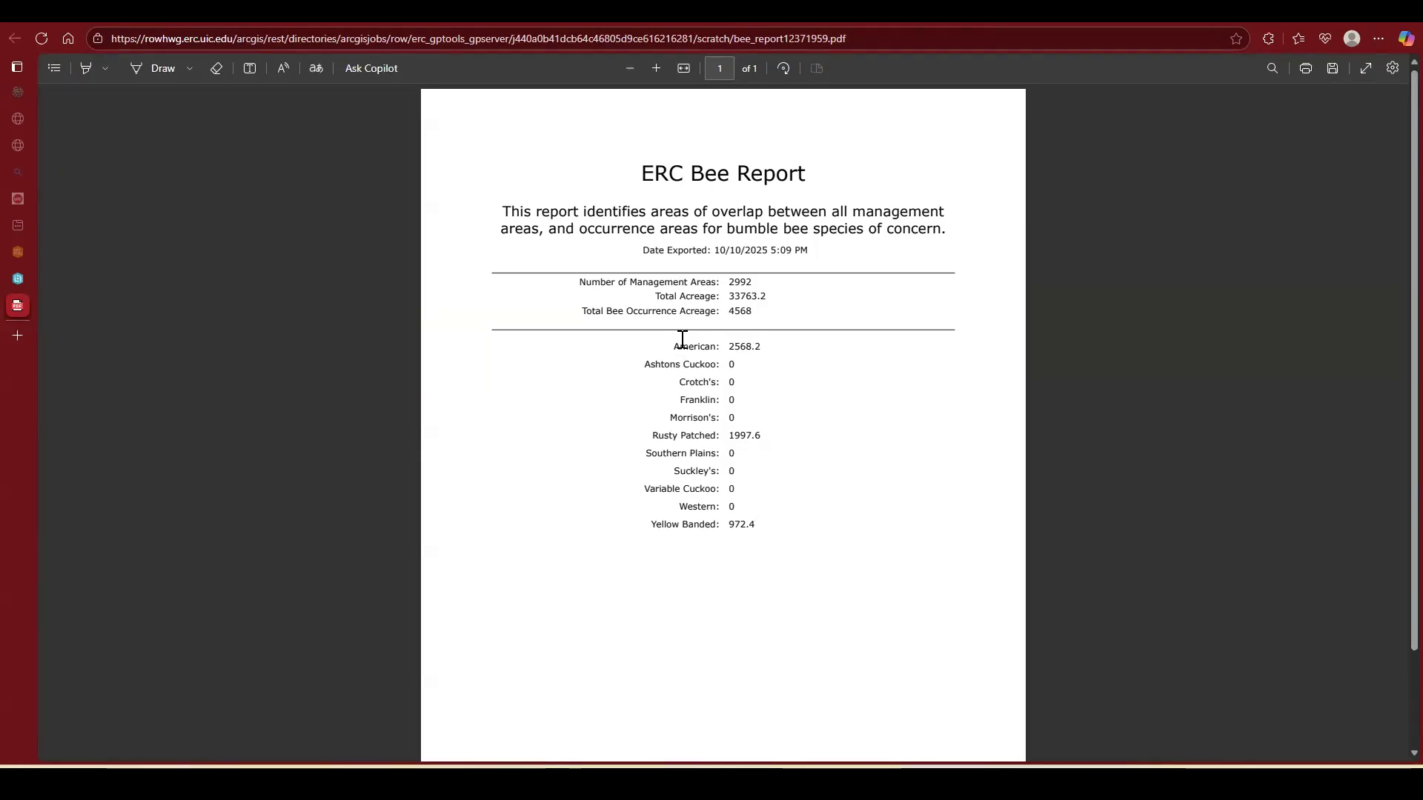
left_click_drag(676, 343, 713, 347)
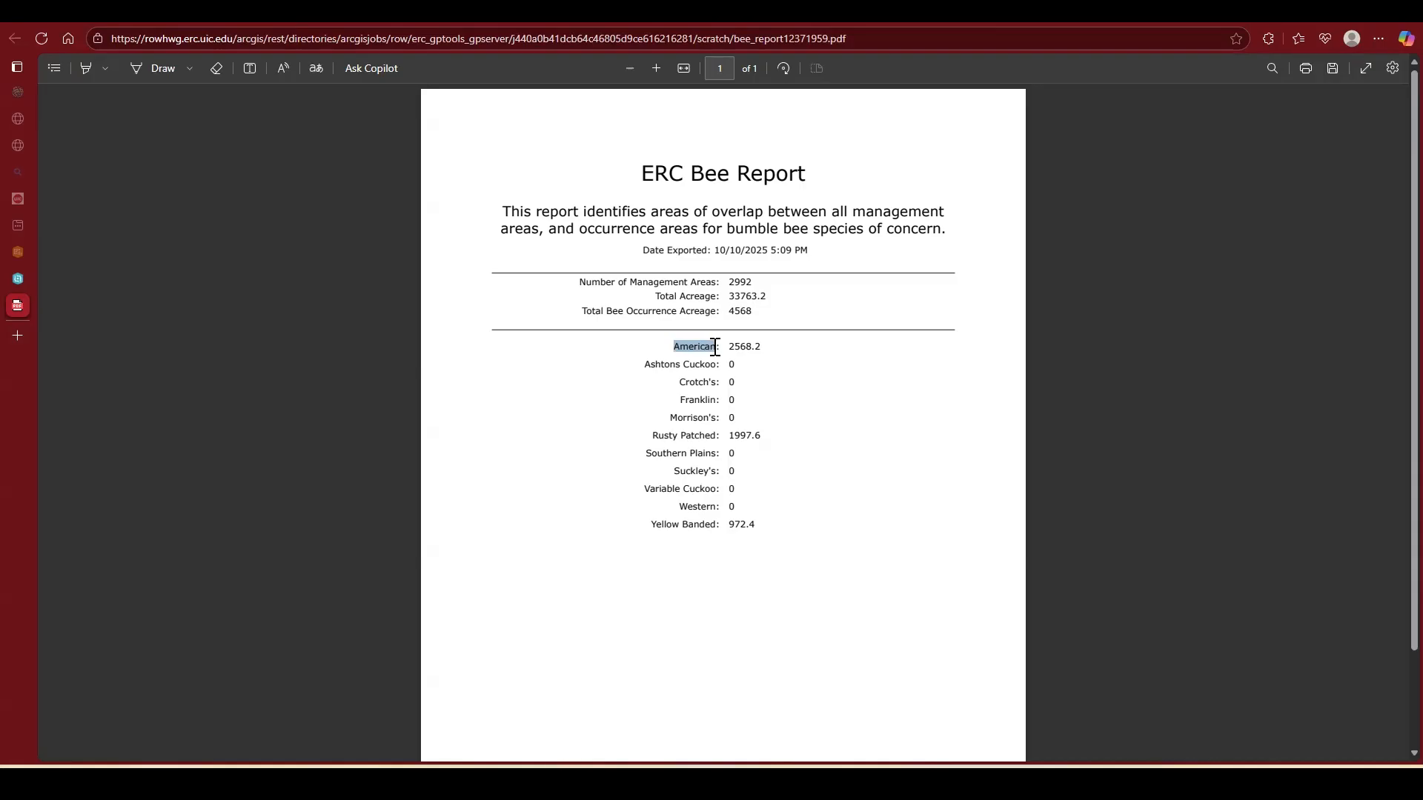
left_click(736, 347)
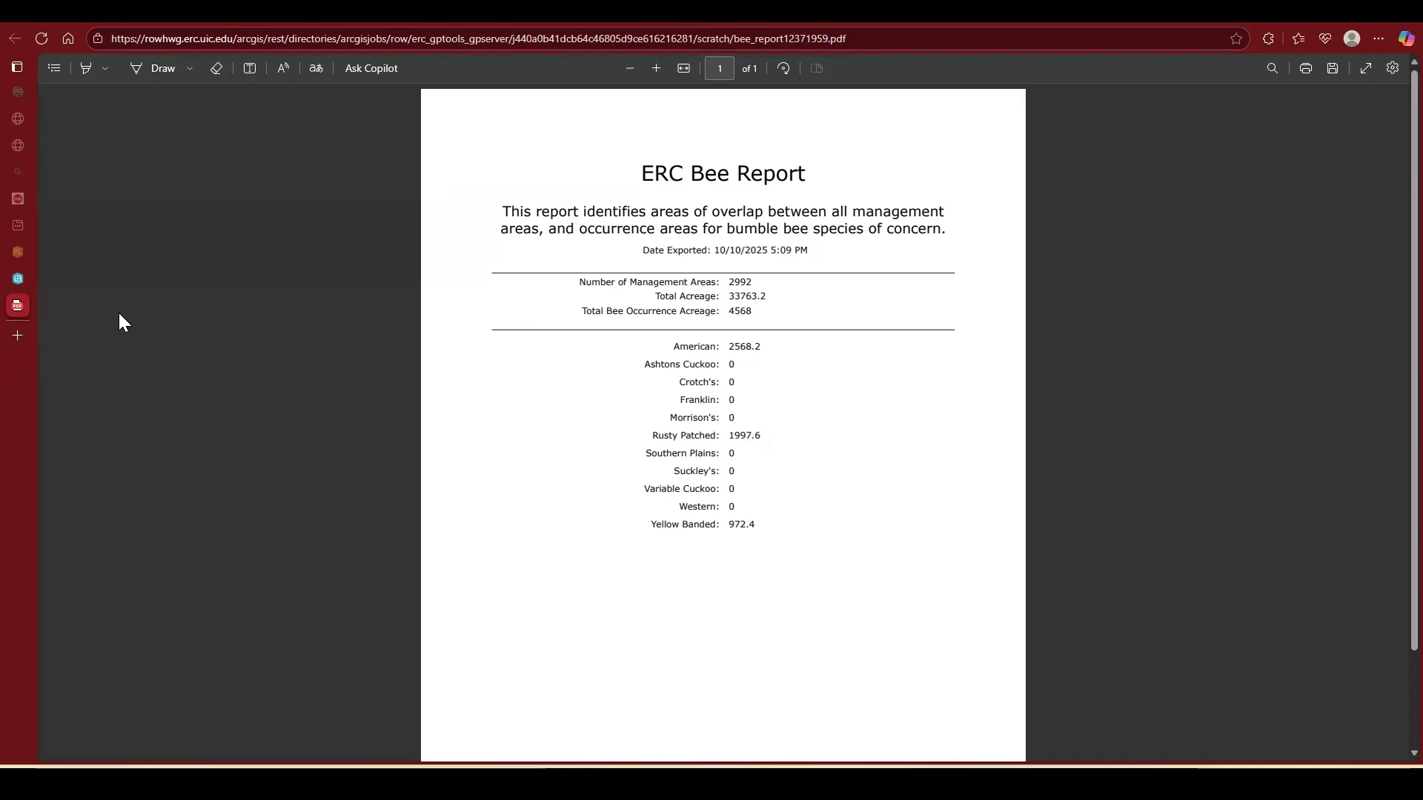
Step: Return to the Baseline Acres Tool results and open the CSV report bee_report18407559.csv in Excel
left_click(18, 279)
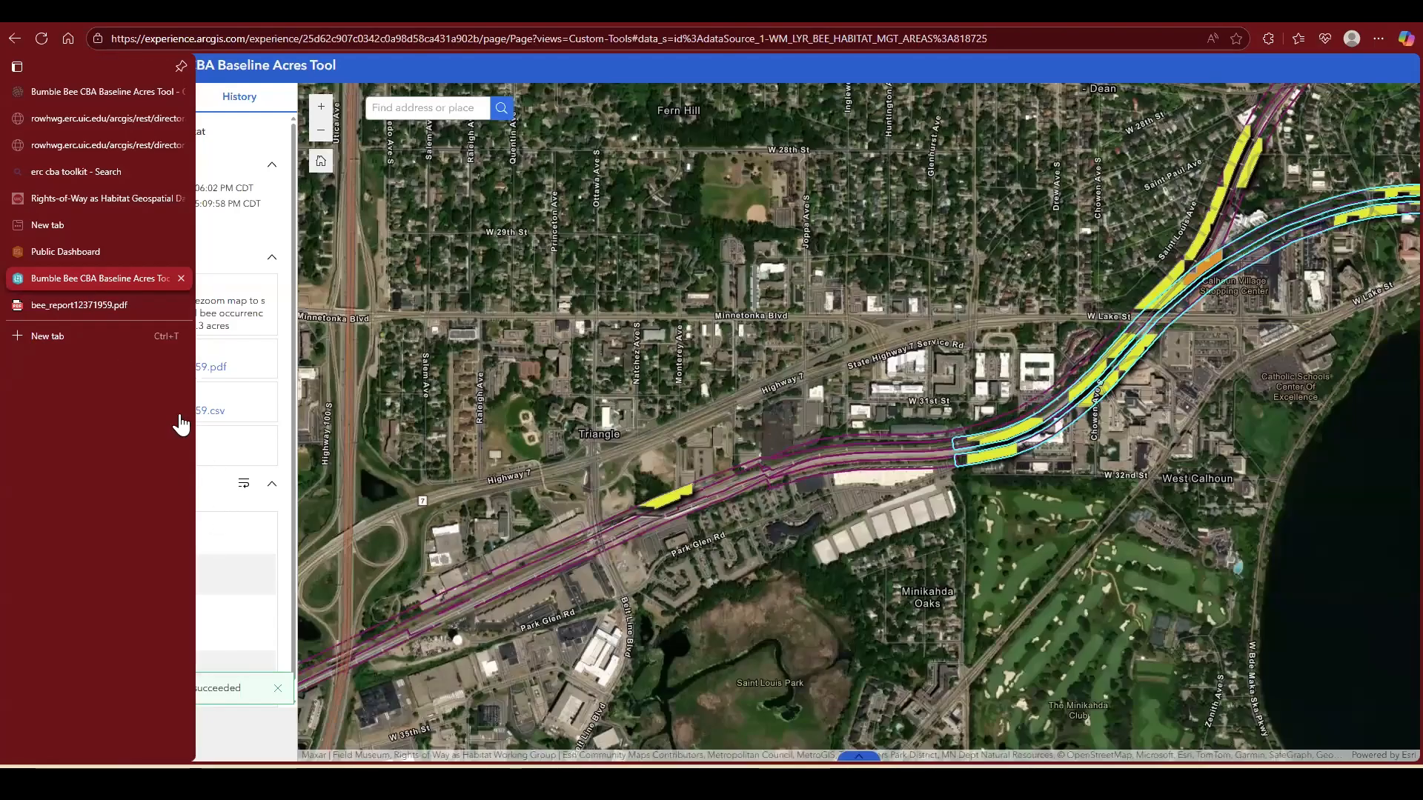
left_click(209, 412)
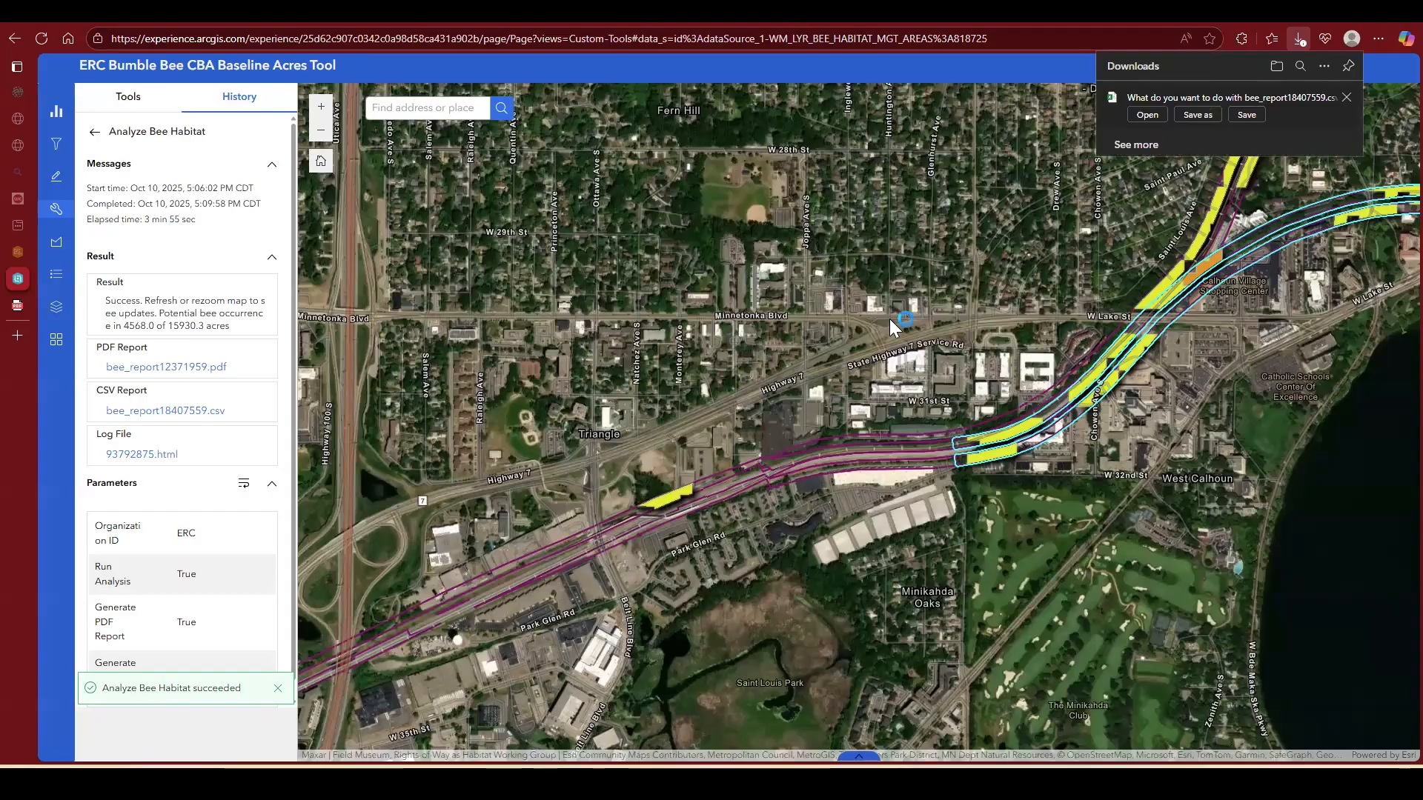
left_click(1147, 116)
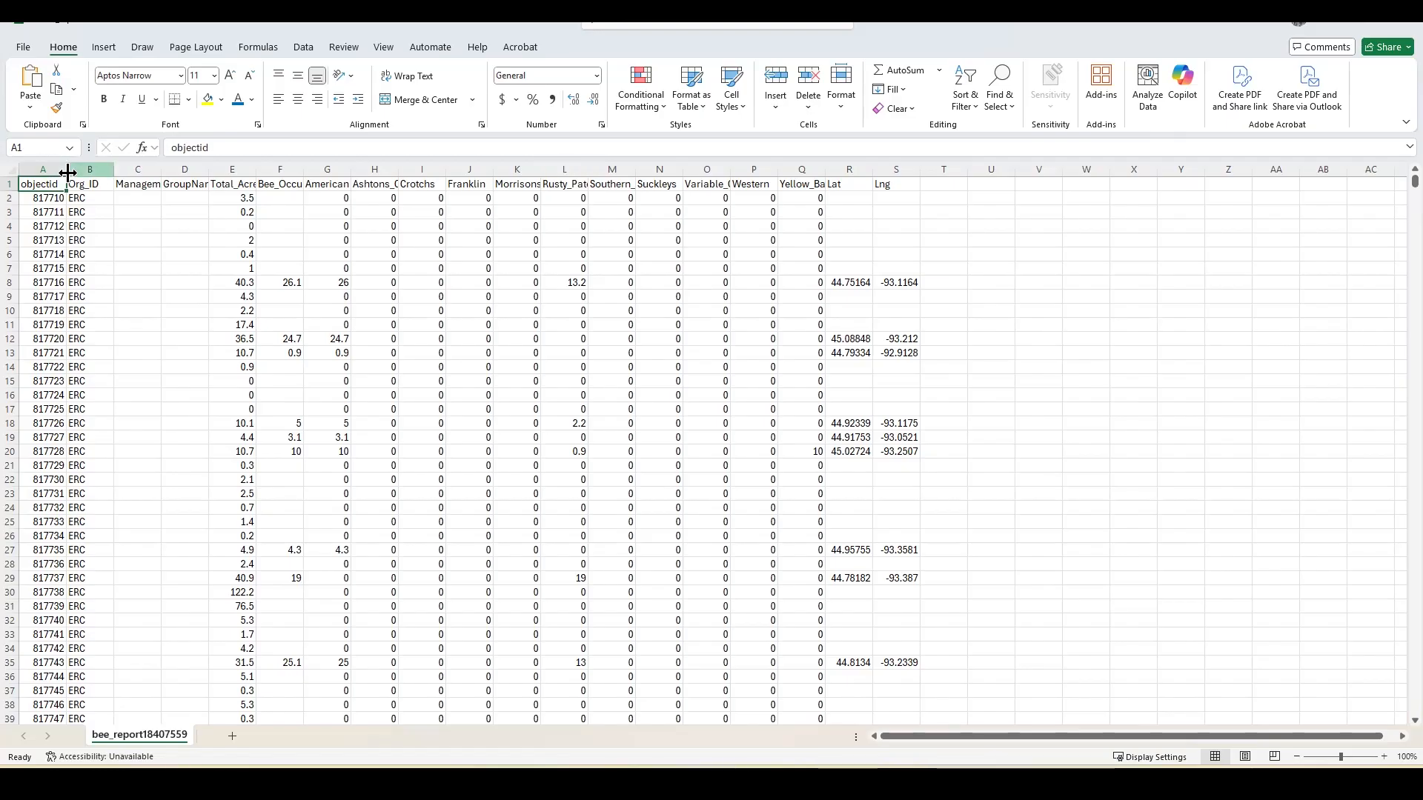
Step: Fit all column widths of the bee report sheet to their contents so the headings are fully readable
left_click(9, 167)
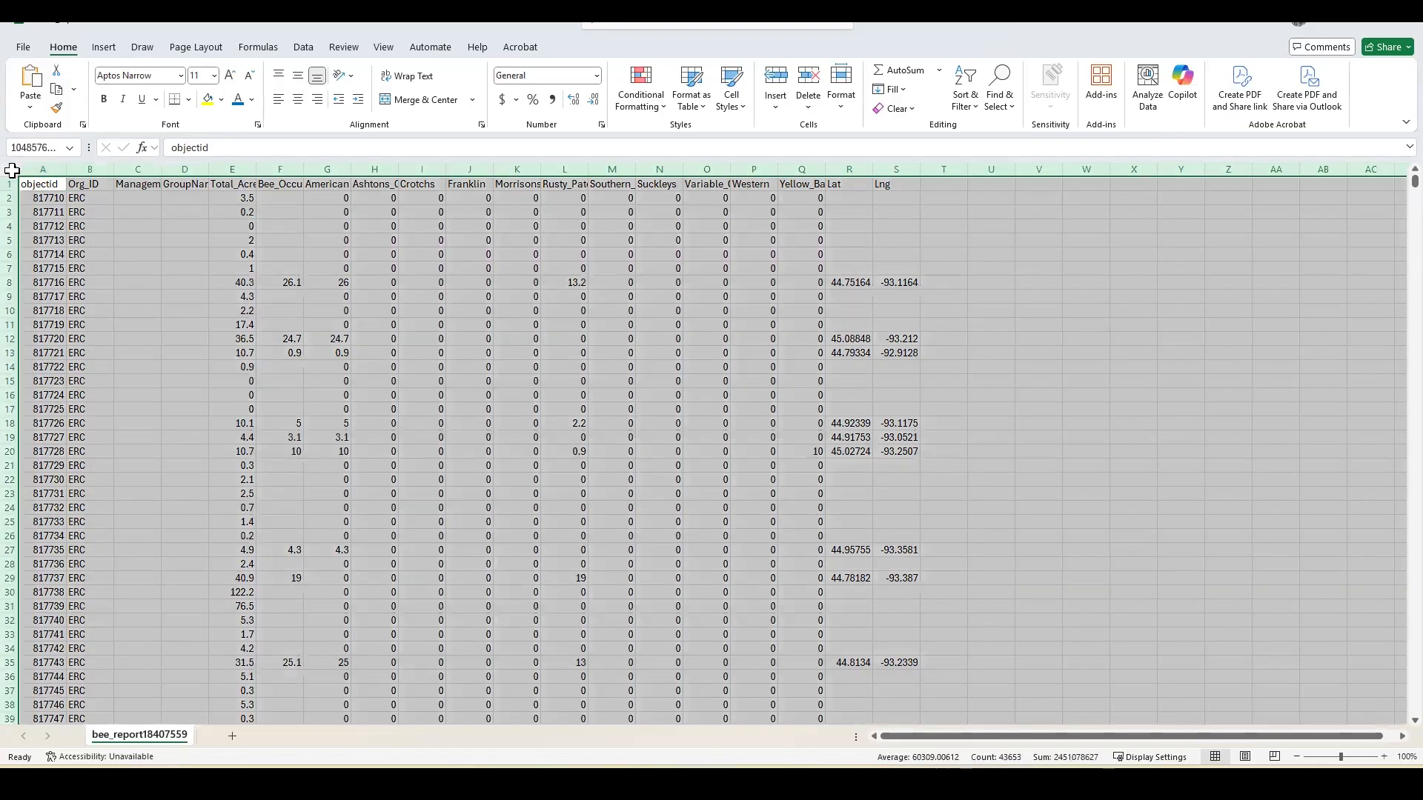
double_click(67, 170)
left_click(418, 212)
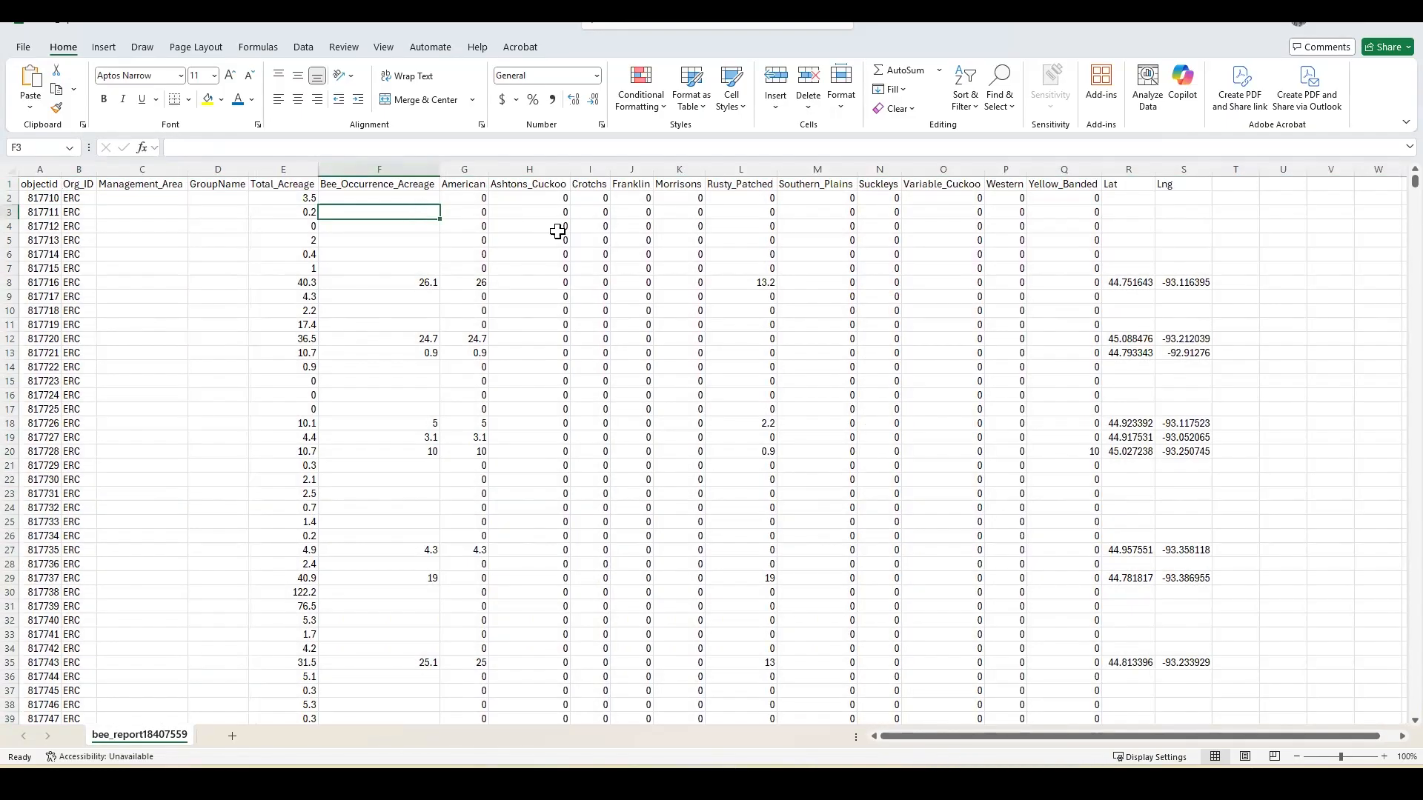
Step: Select the Rusty_Patched column and examine its acreage values down the management area rows, then return to the first row
left_click(762, 284)
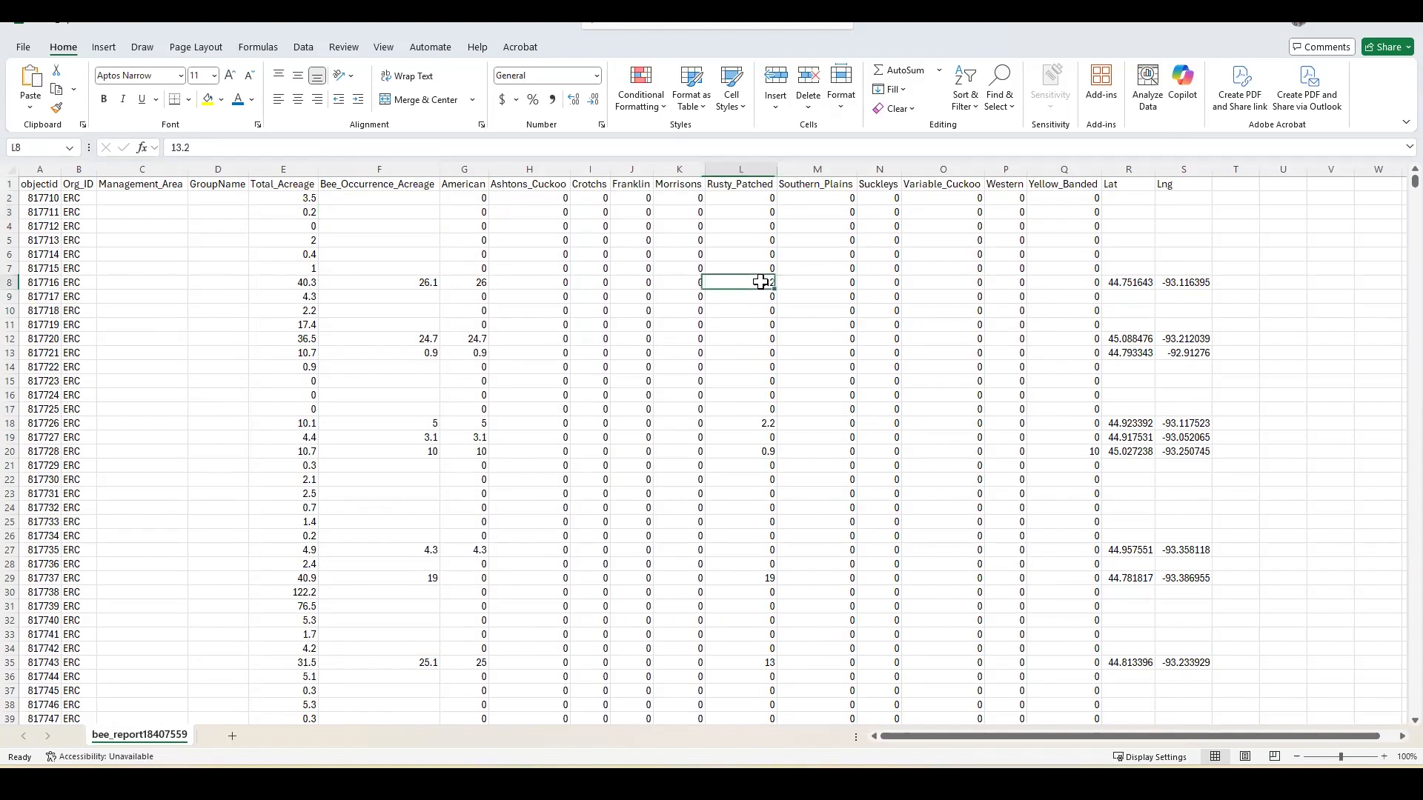
left_click(738, 169)
scroll(746, 482, "down", 14)
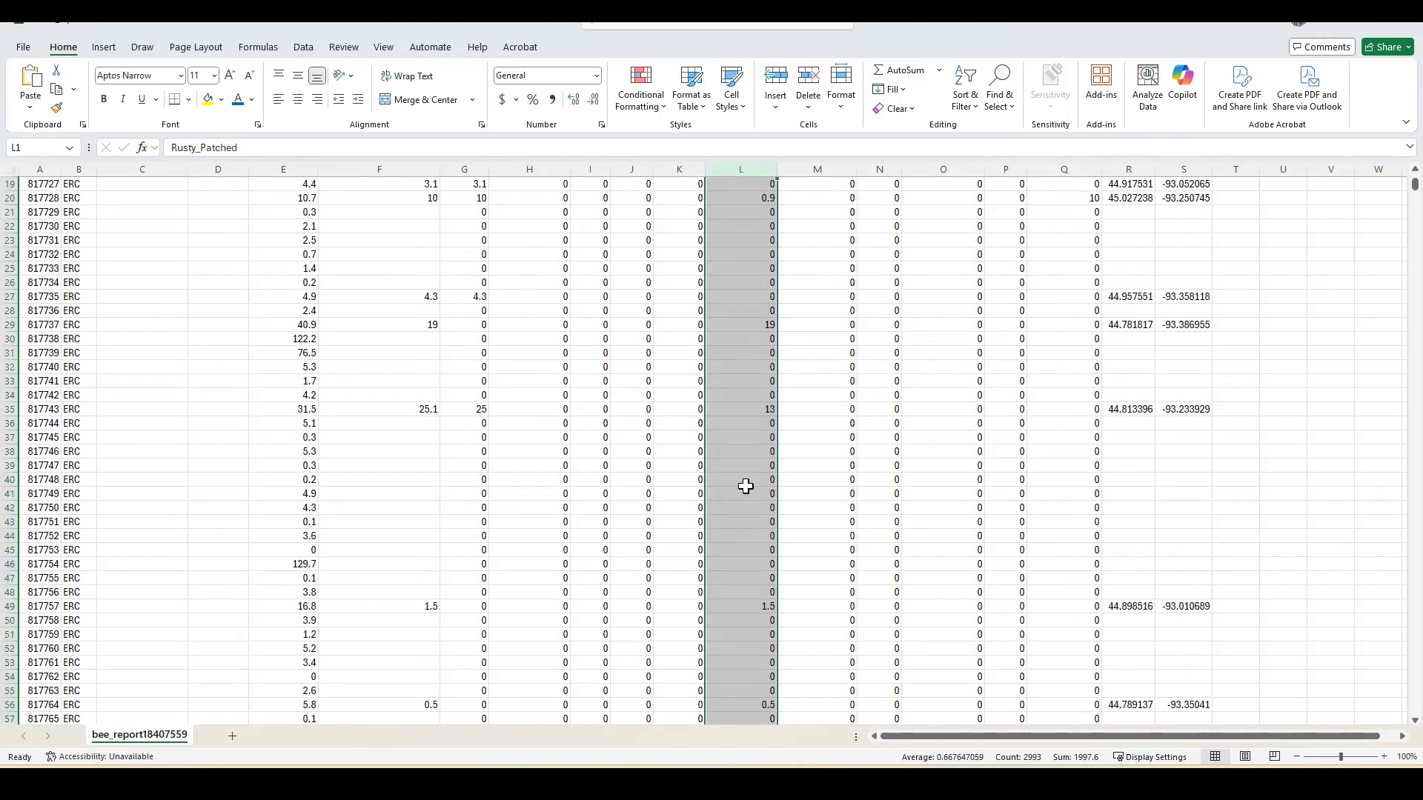
scroll(746, 485, "down", 20)
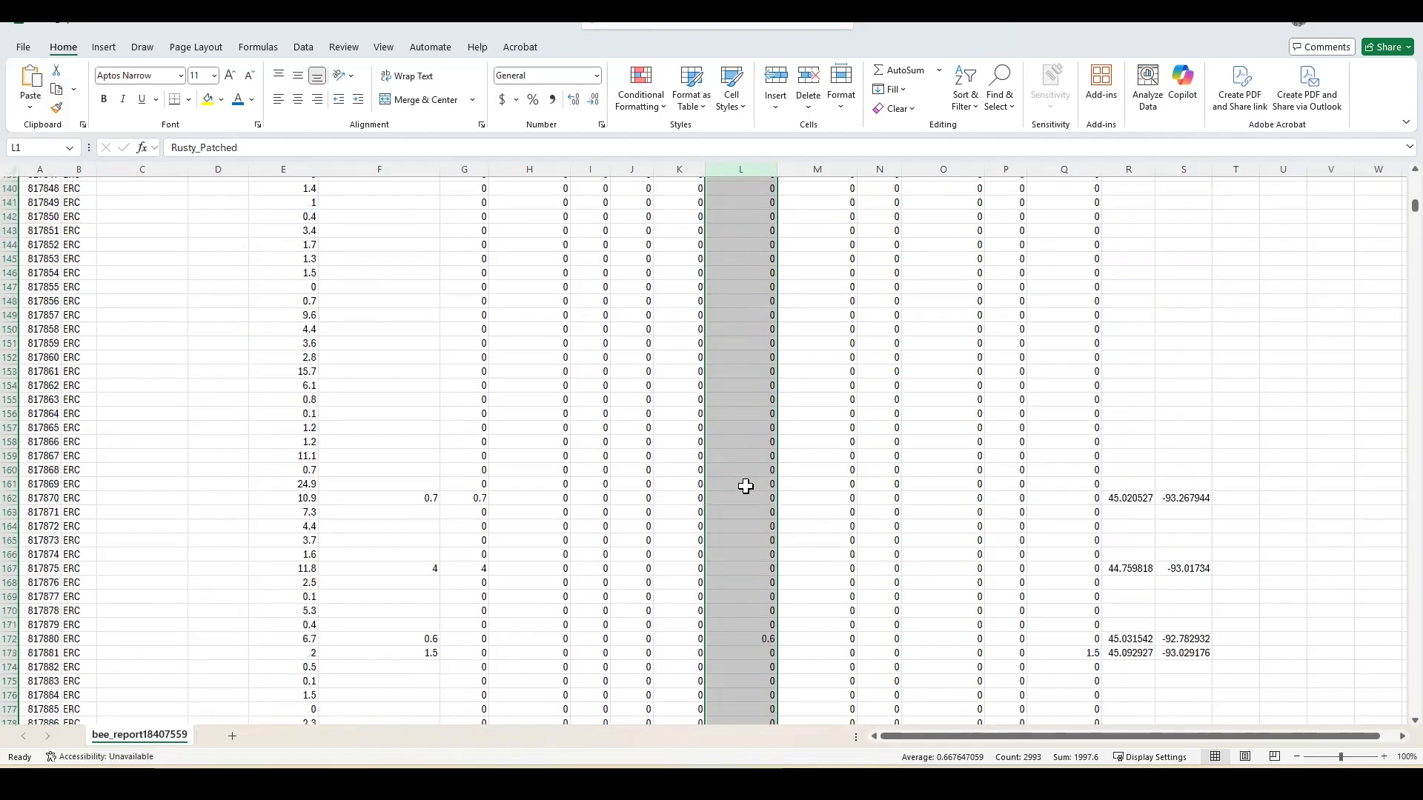
scroll(745, 485, "down", 12)
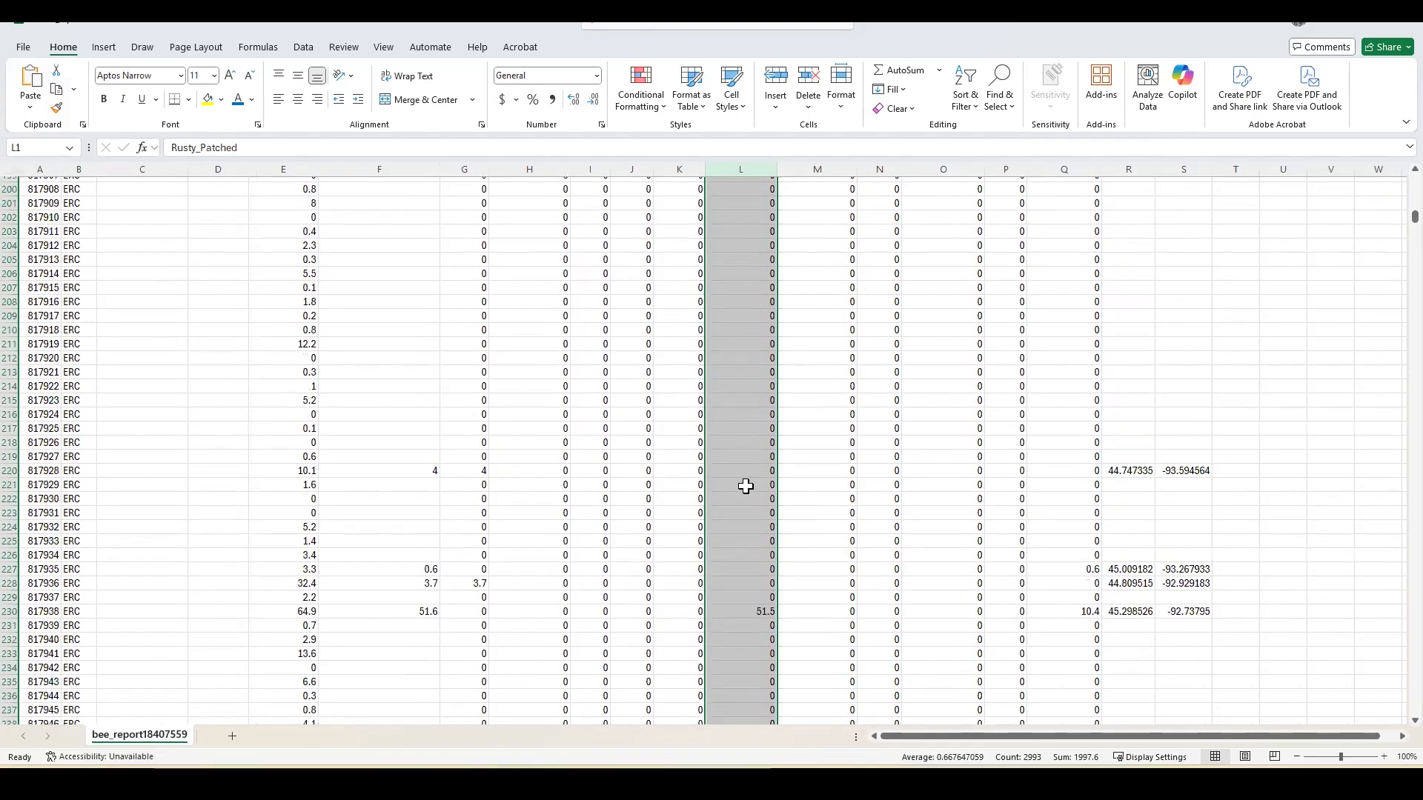
scroll(746, 486, "down", 19)
scroll(746, 486, "up", 17)
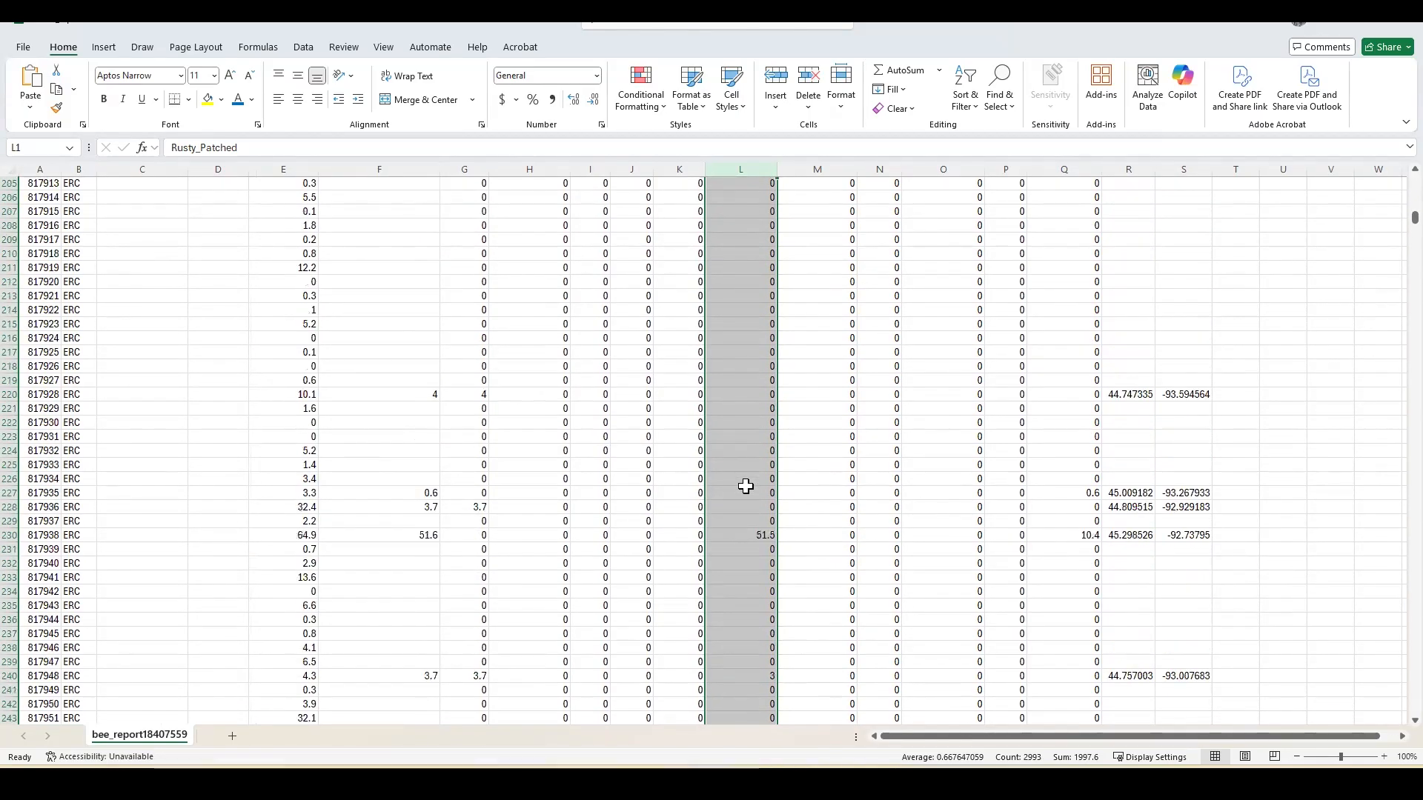
left_click_drag(1390, 219, 1390, 146)
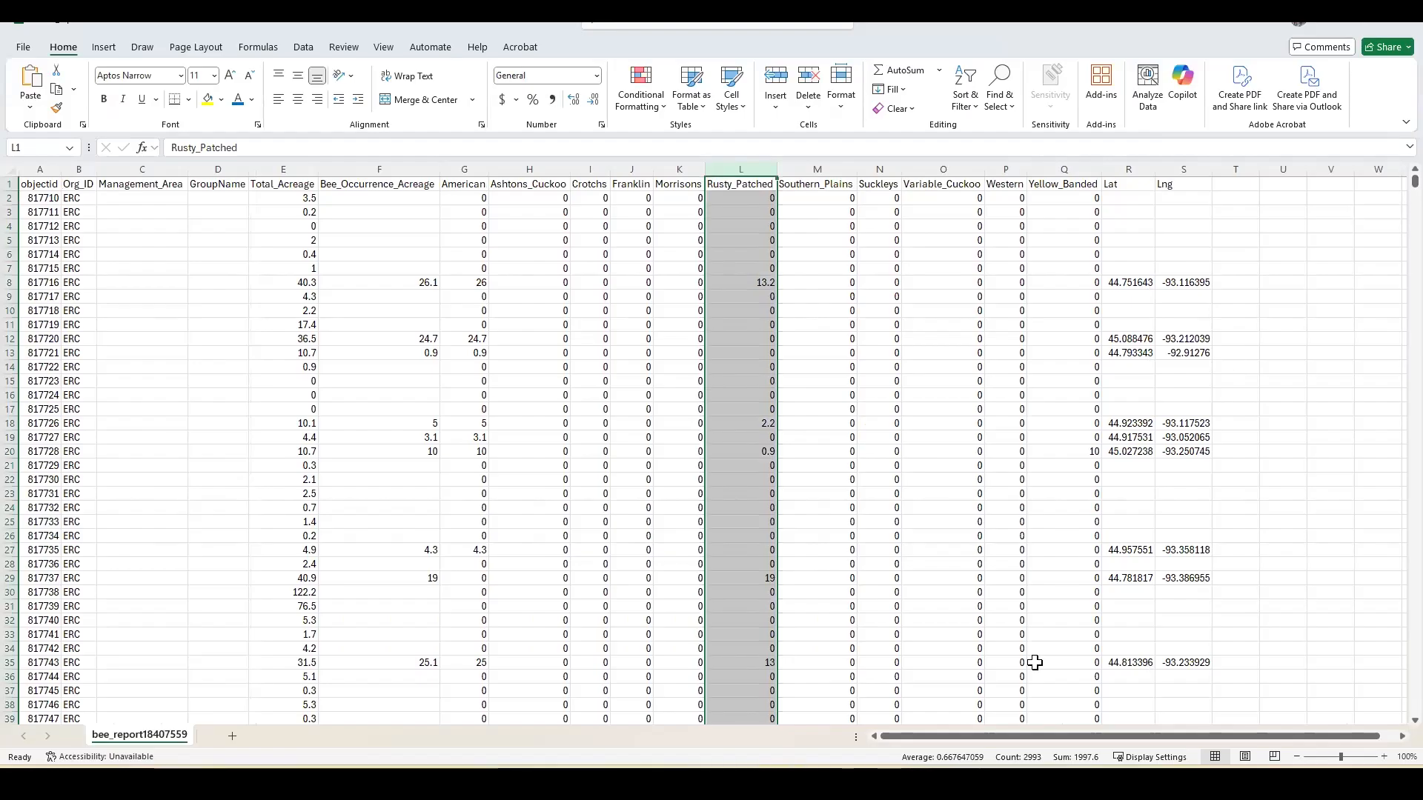